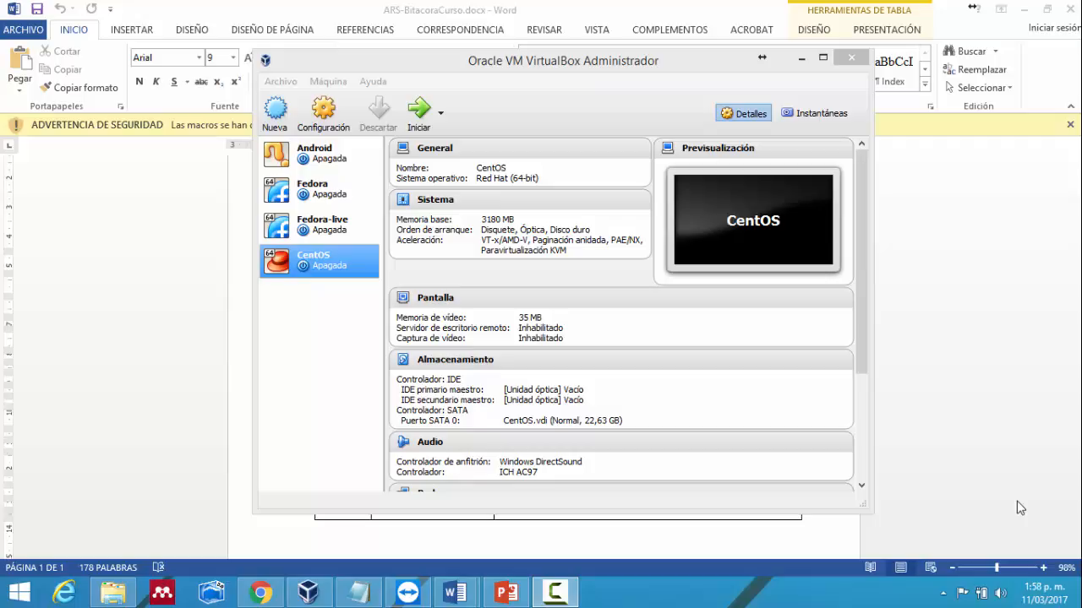
- Start a new virtual machine named CentOS-ARS
click(269, 114)
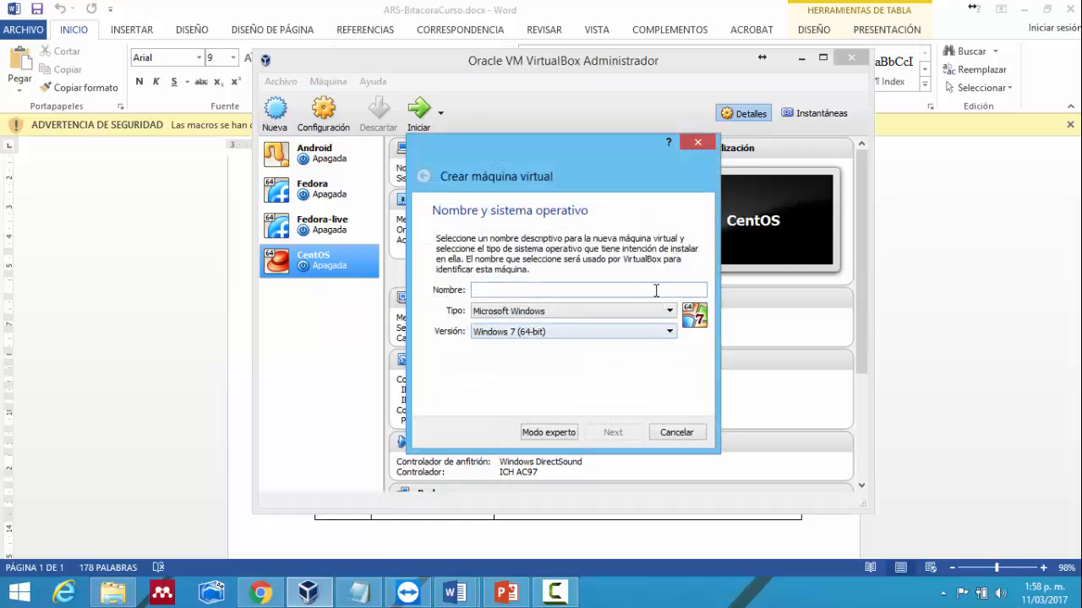
text(CentOS)
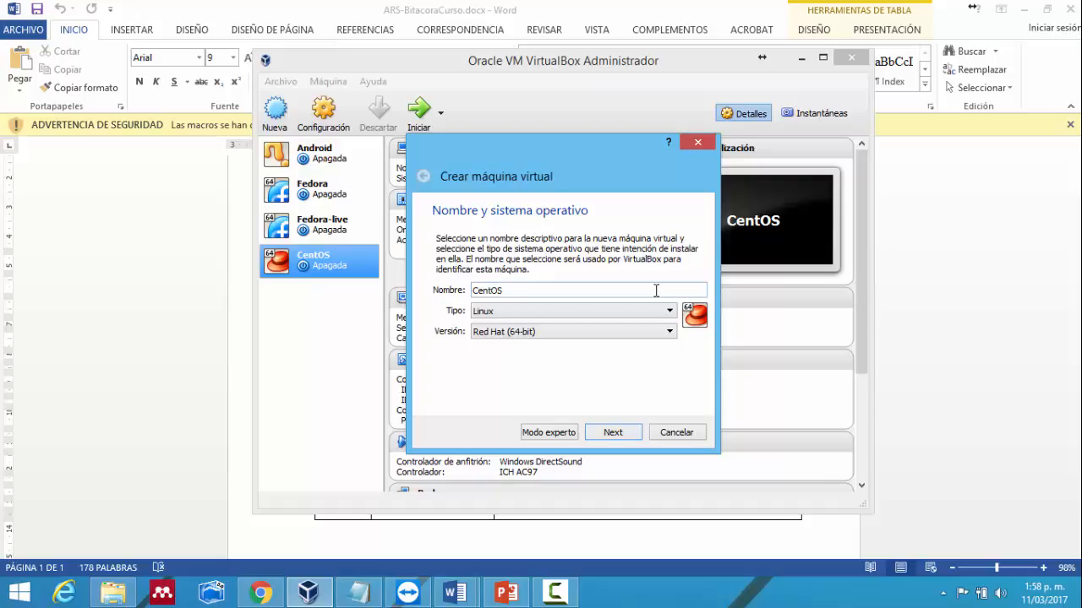
text(-ARX)
key(BackSpace)
text(S)
- Keep type Linux and version Red Hat (64-bit), then continue to the memory size step
click(619, 311)
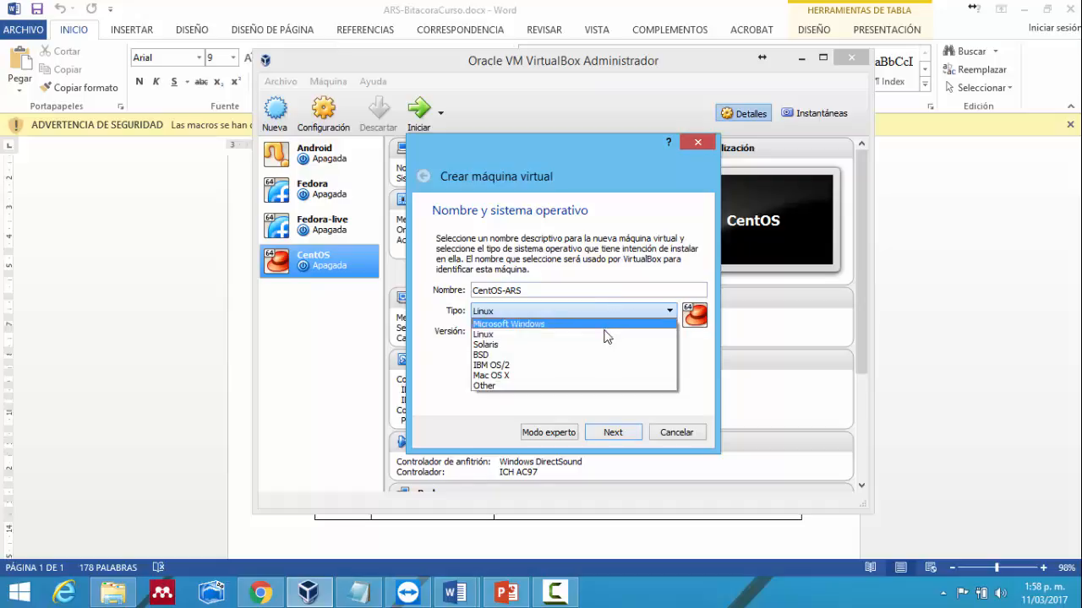
click(604, 334)
click(612, 333)
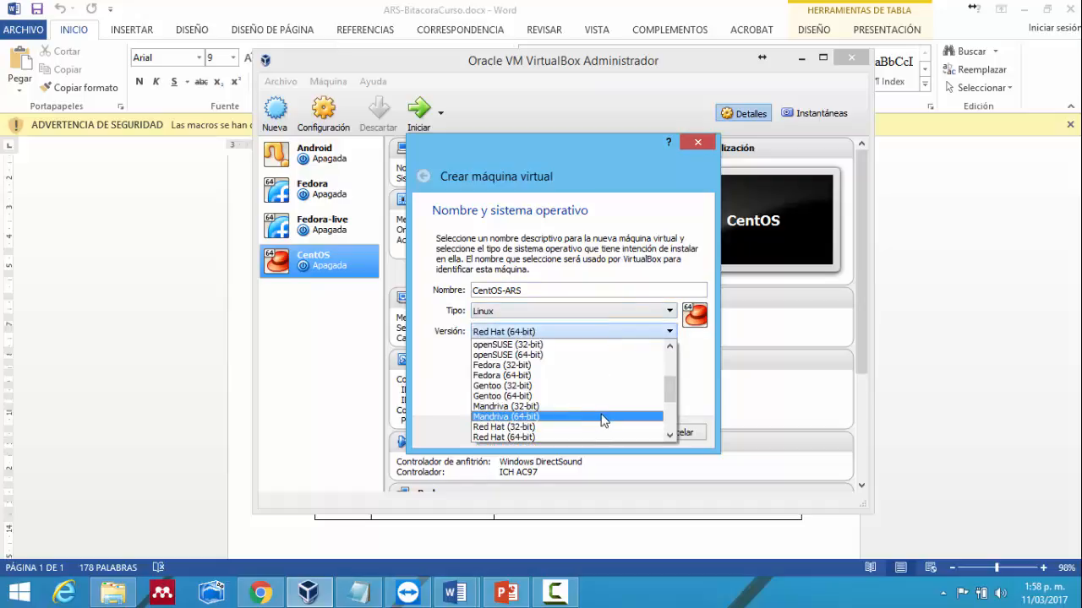
drag(671, 386, 662, 399)
click(558, 397)
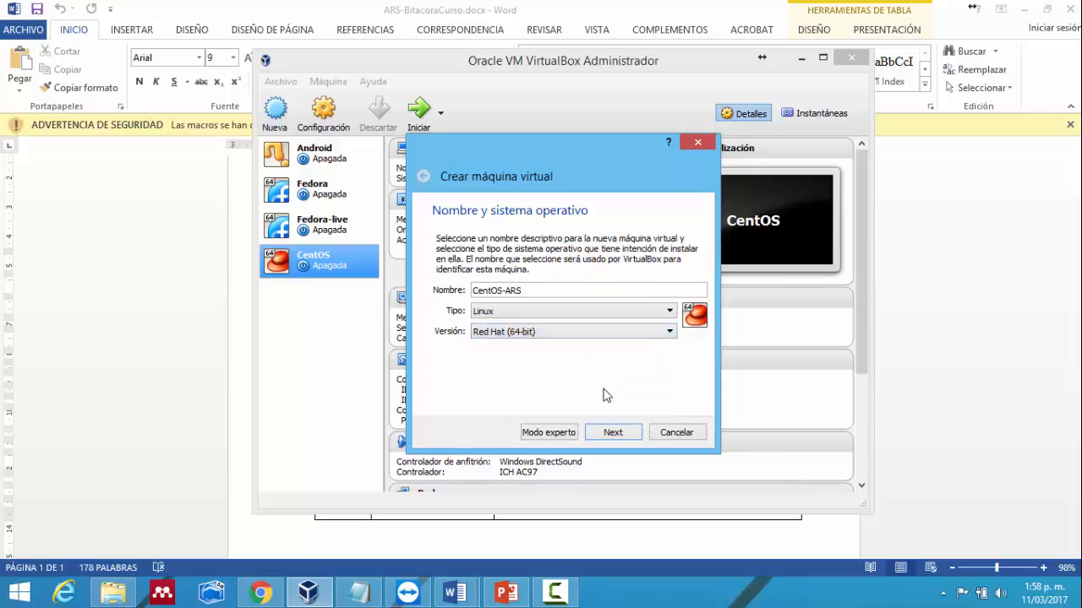
click(610, 430)
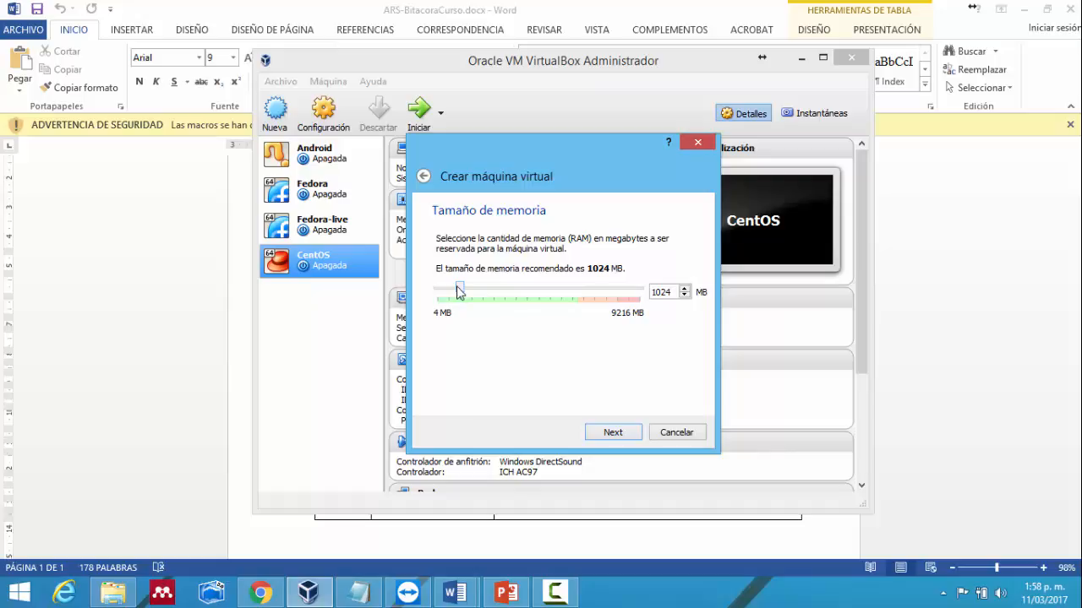
- Replace the 1024 MB memory value with 3196 MB
double_click(671, 294)
text(3196)
- Move to the hard disk step and create a new virtual hard disk now
click(610, 433)
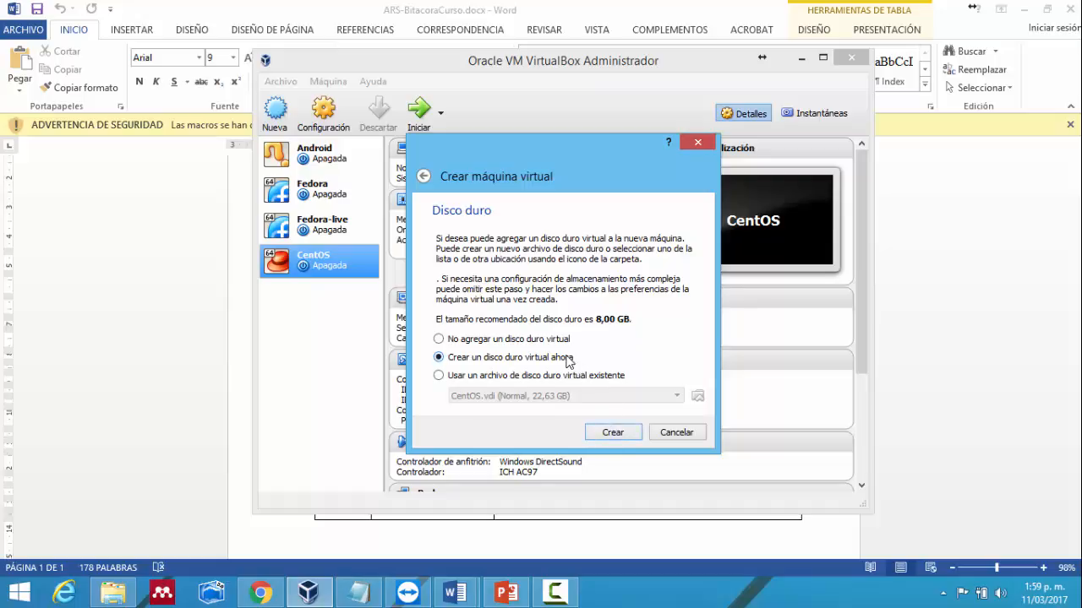
click(609, 433)
click(613, 432)
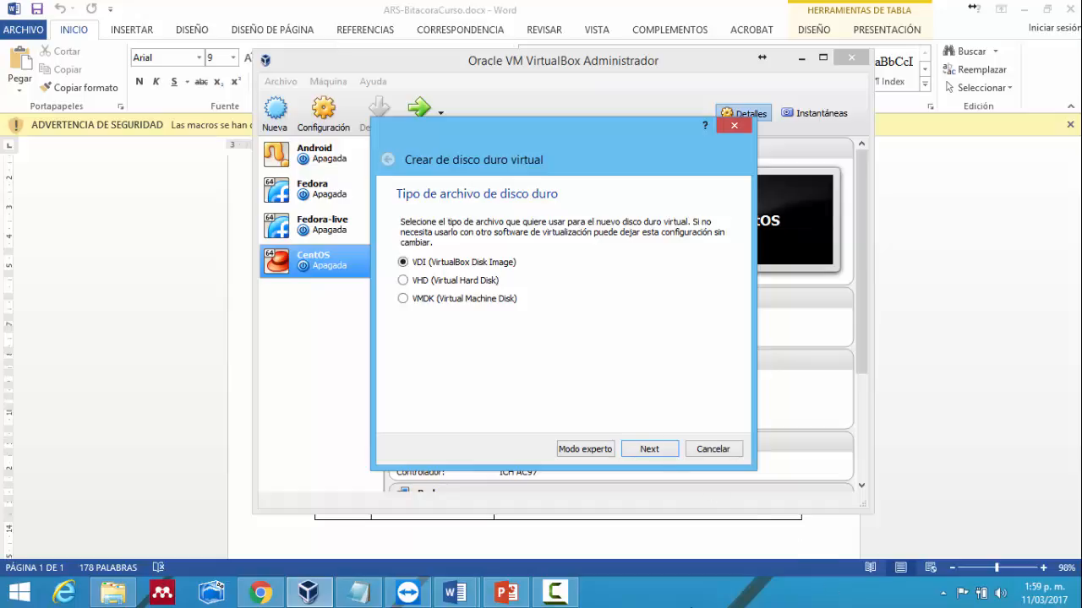
- Keep VDI (VirtualBox Disk Image) as the disk file type and continue
click(543, 593)
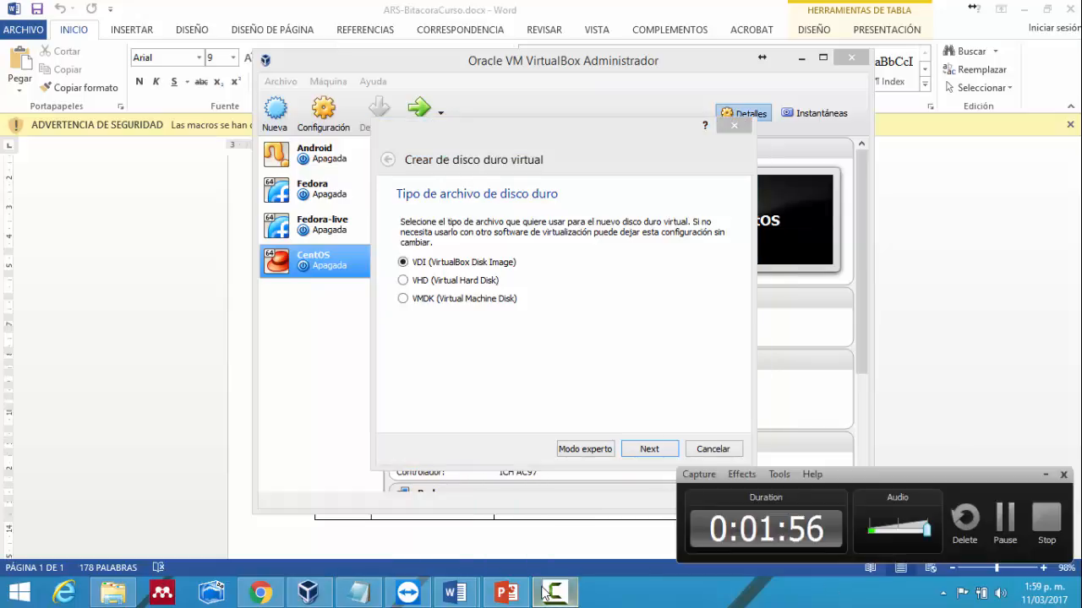
click(546, 595)
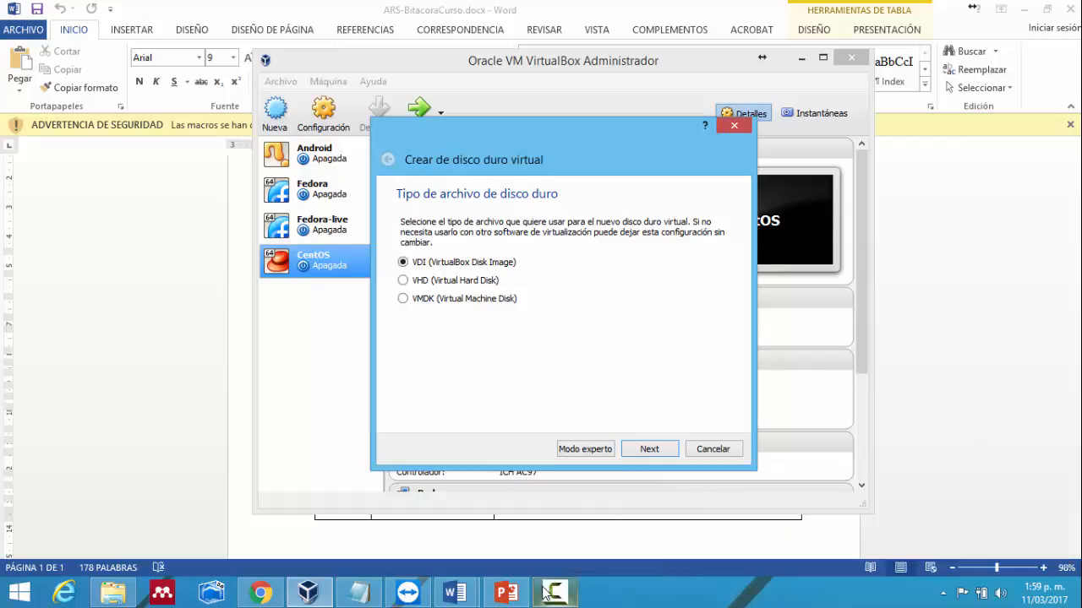
click(648, 454)
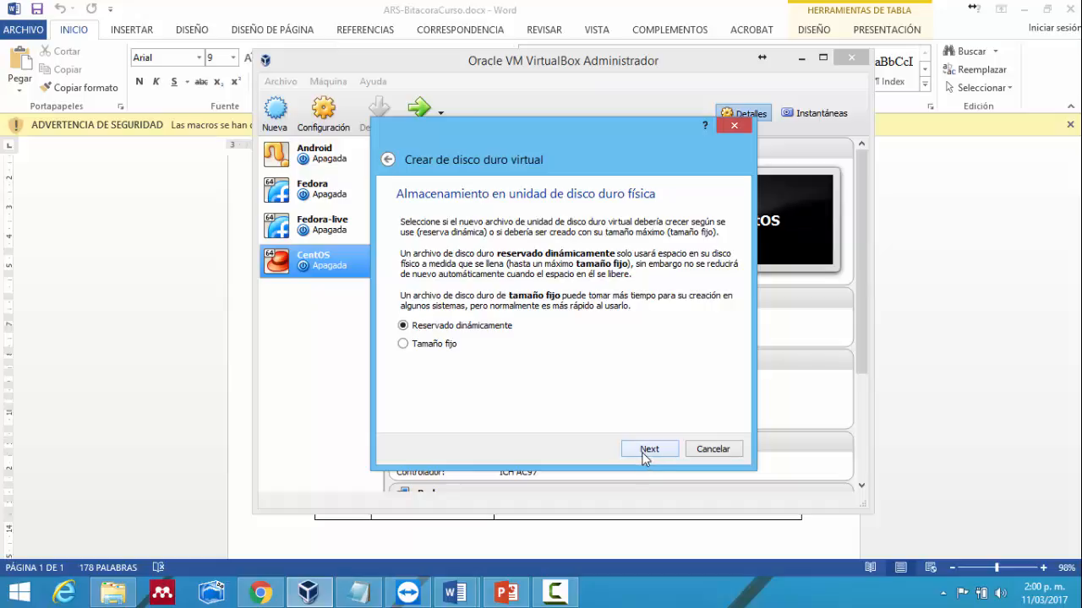
- Keep dynamic allocation, set the disk size to 20,00 GB, and create the CentOS-ARS machine
click(647, 450)
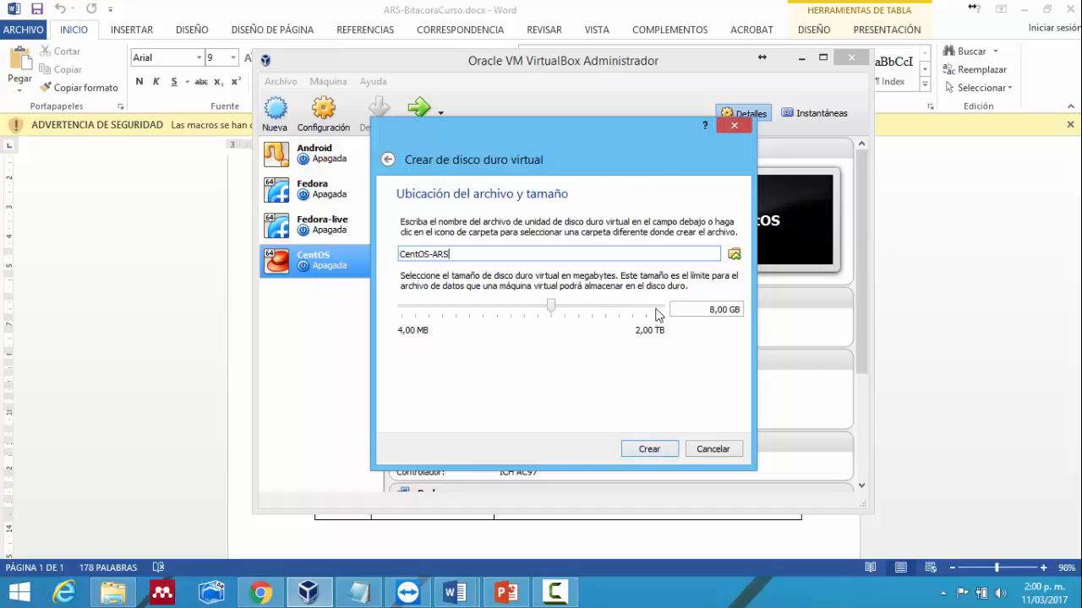
click(711, 310)
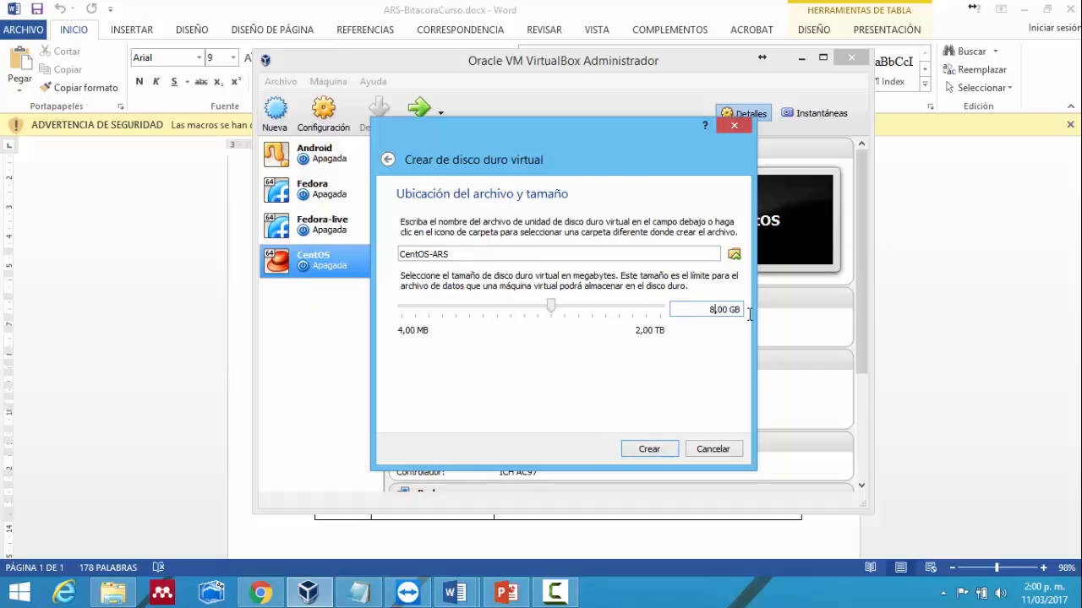
key(BackSpace)
text(20)
click(636, 452)
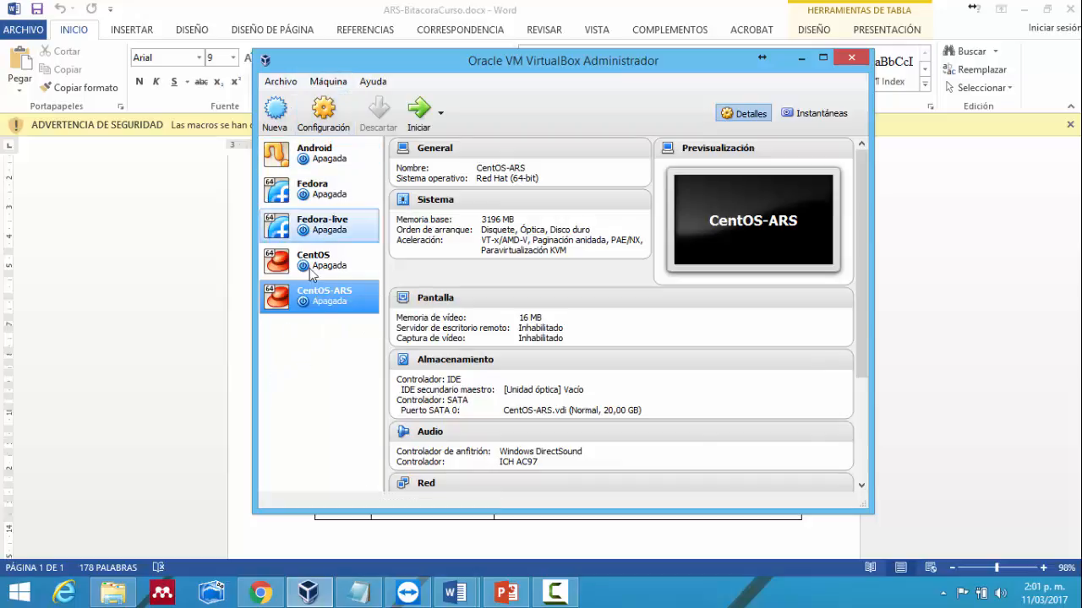
click(323, 110)
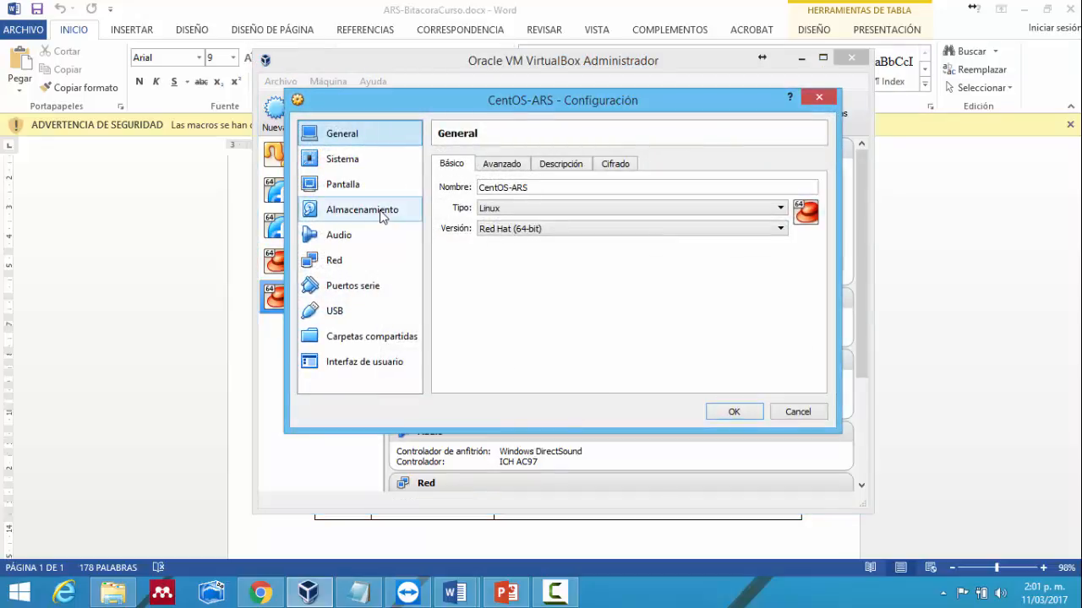
- In Almacenamiento, add an optical drive on Controlador: IDE holding CentOS-7-x86_64-DVD-1611.iso
click(383, 217)
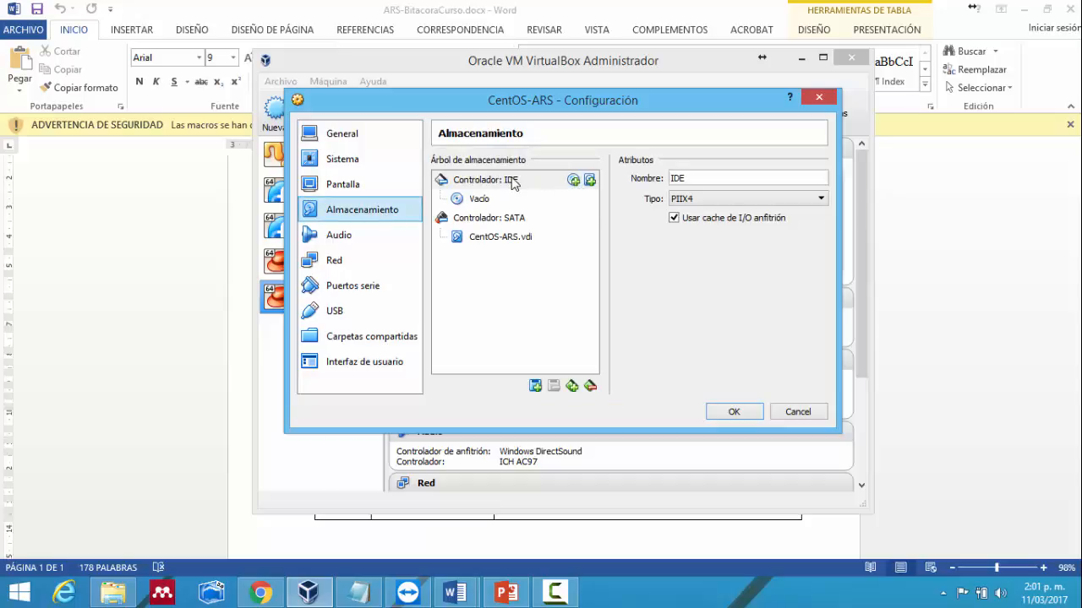
click(573, 180)
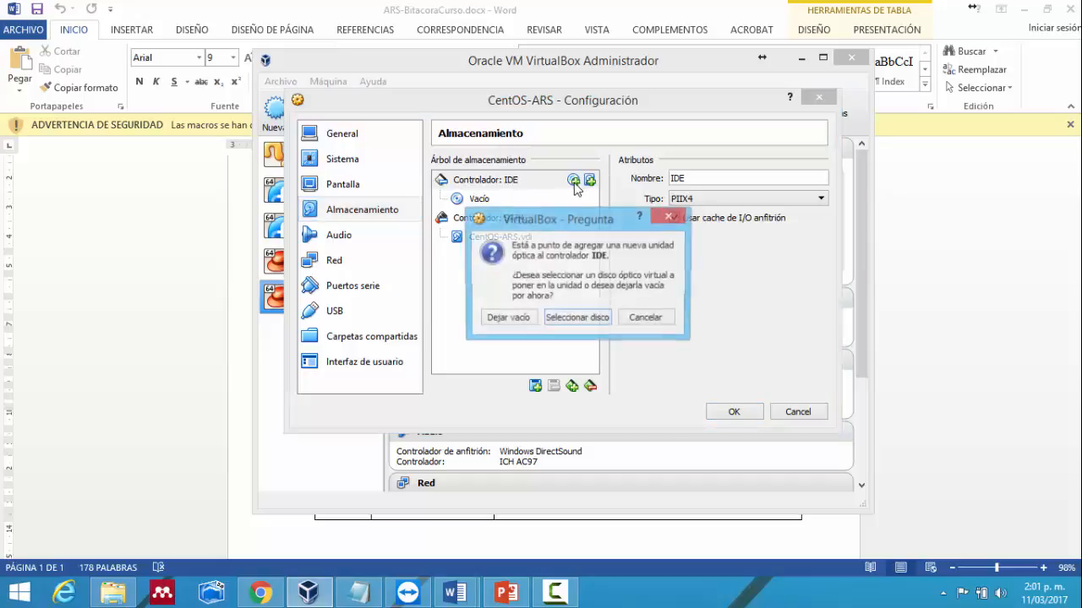
click(554, 319)
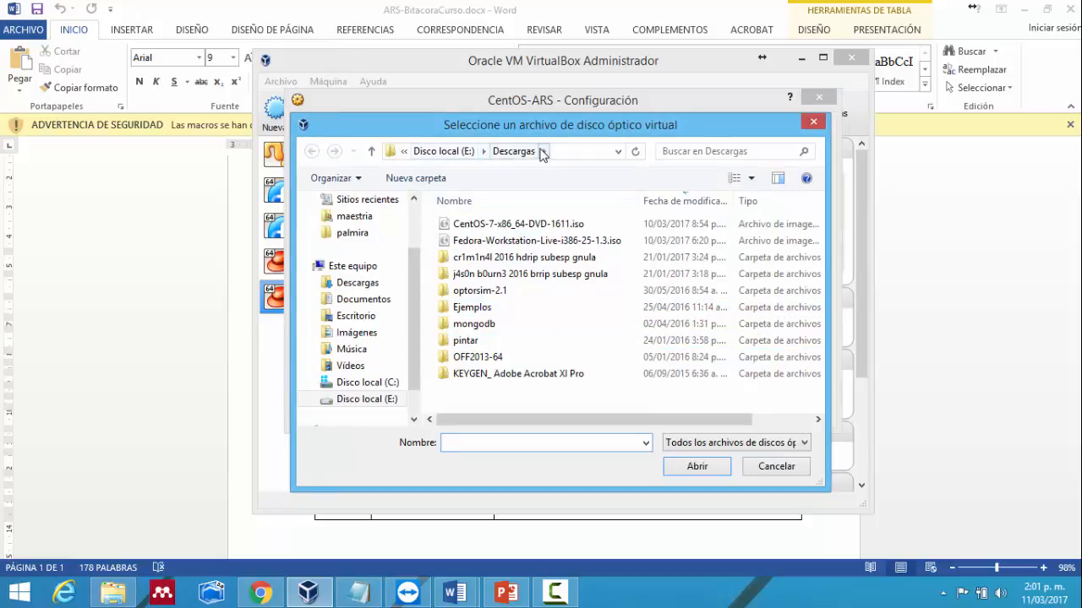
click(542, 227)
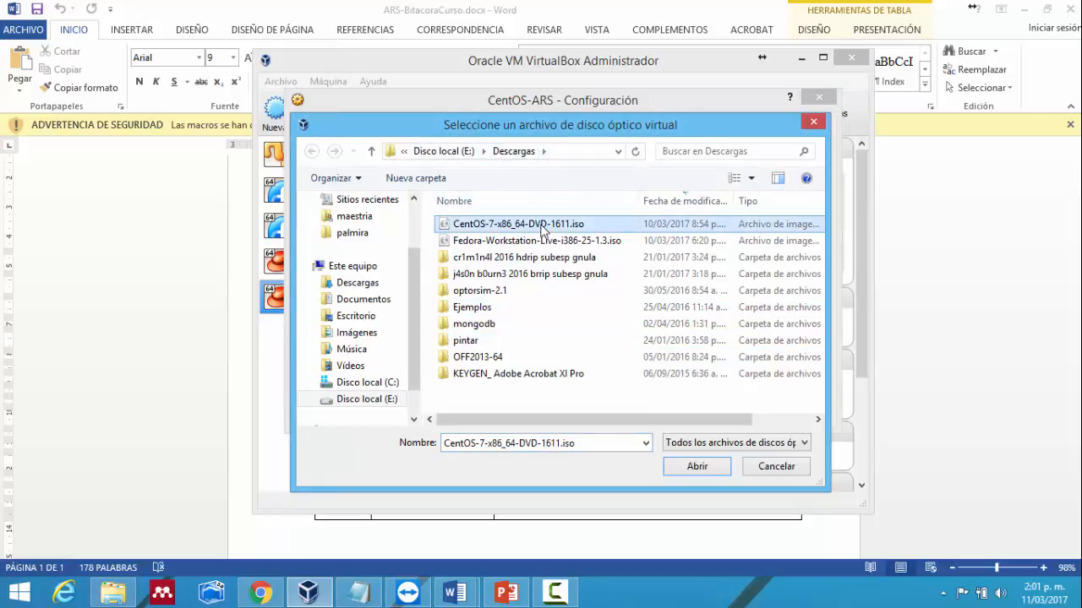
click(697, 468)
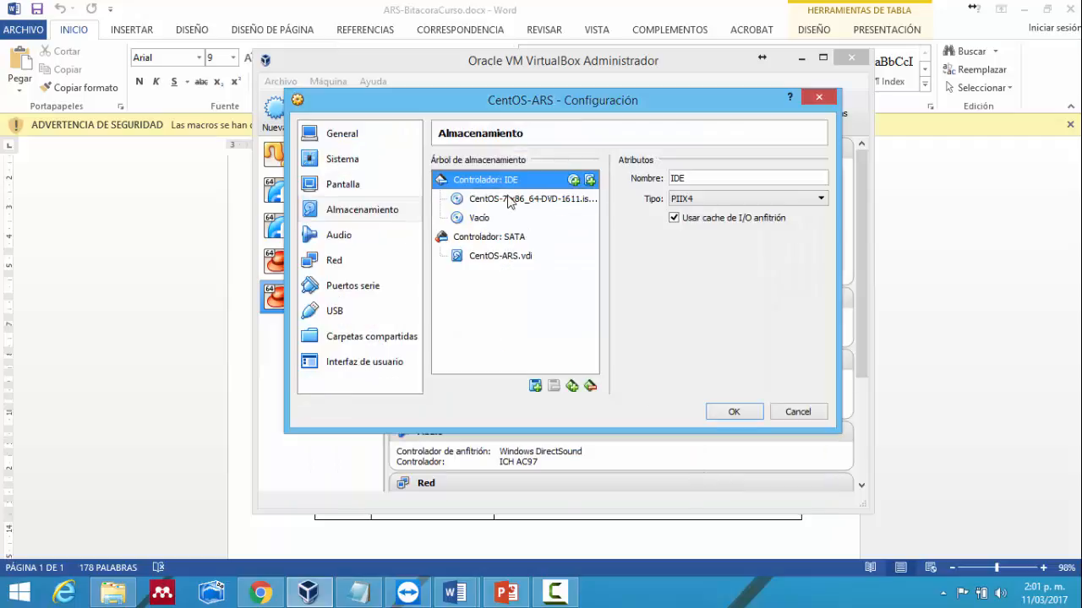
- Review the General tabs Básico, Avanzado and Descripción, then show the Sistema page
click(340, 135)
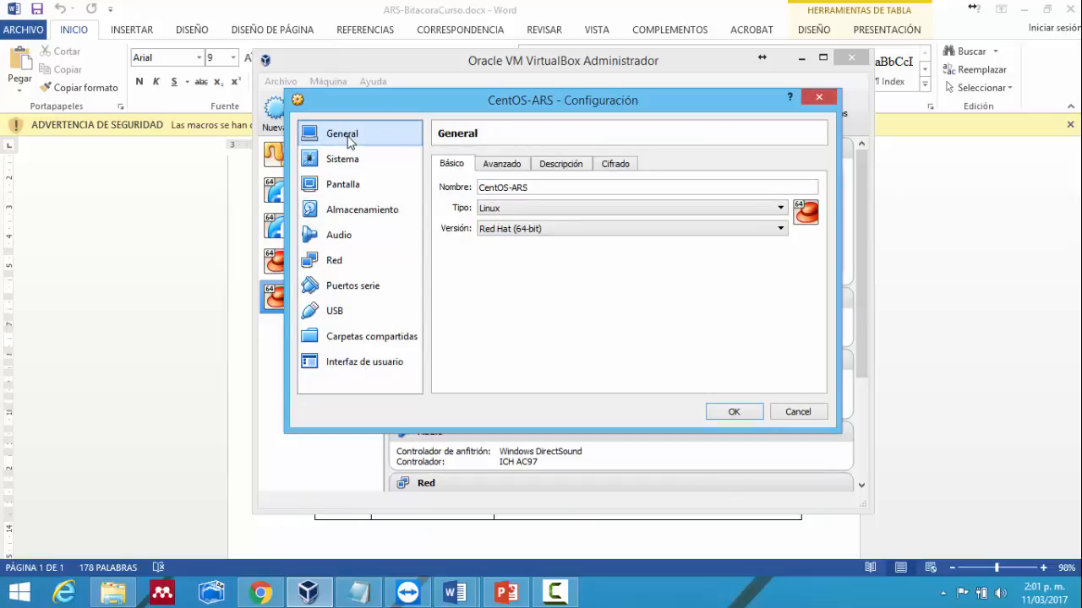
click(513, 167)
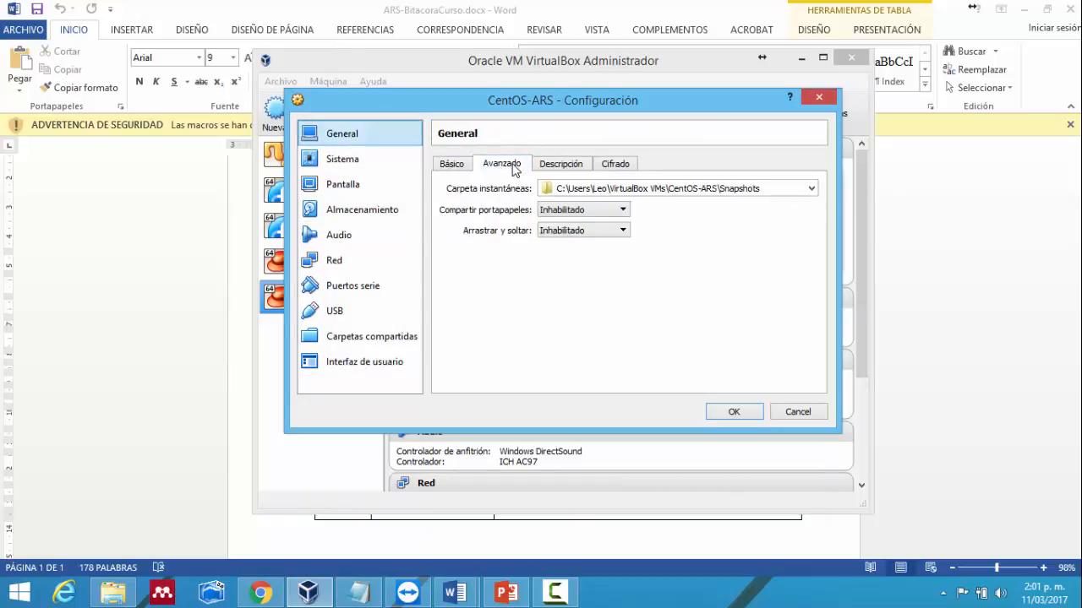
click(578, 169)
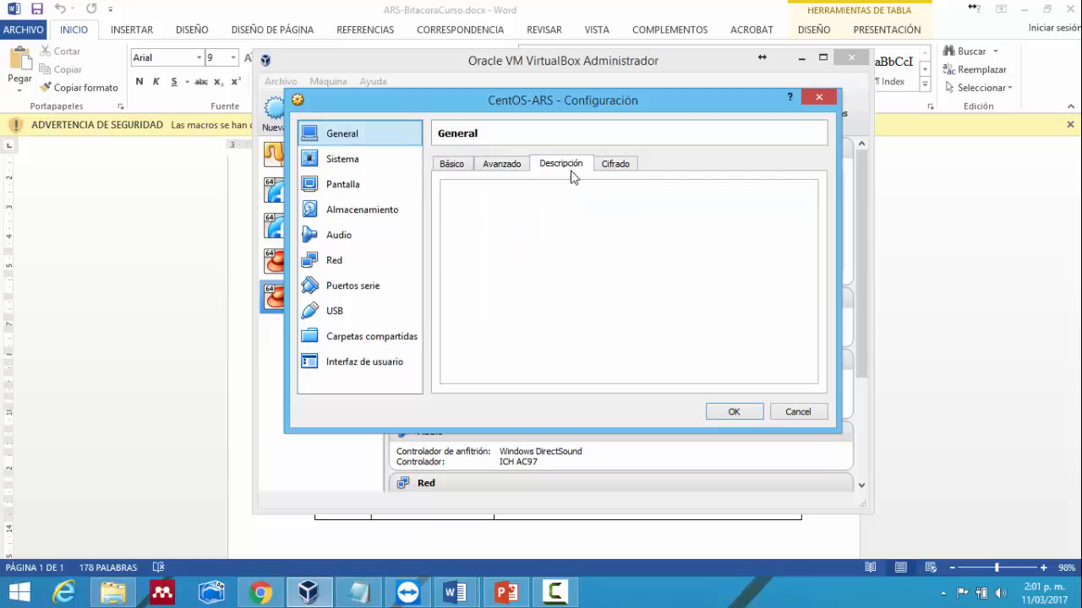
click(446, 163)
click(344, 159)
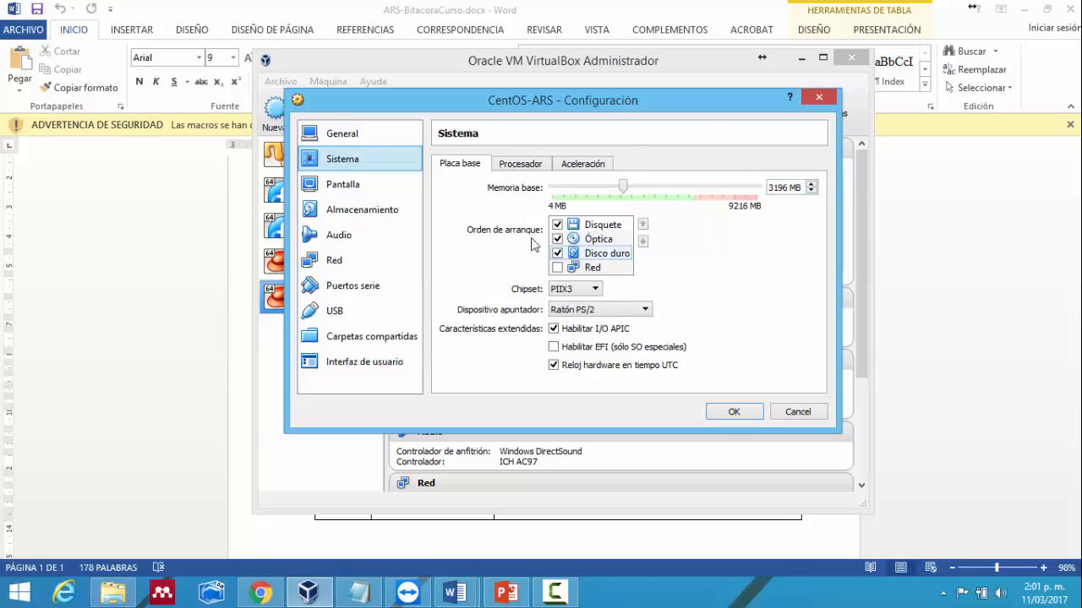
- Keep the PIIX3 chipset, set 2 CPUs, and review the Aceleración settings
click(577, 290)
click(578, 299)
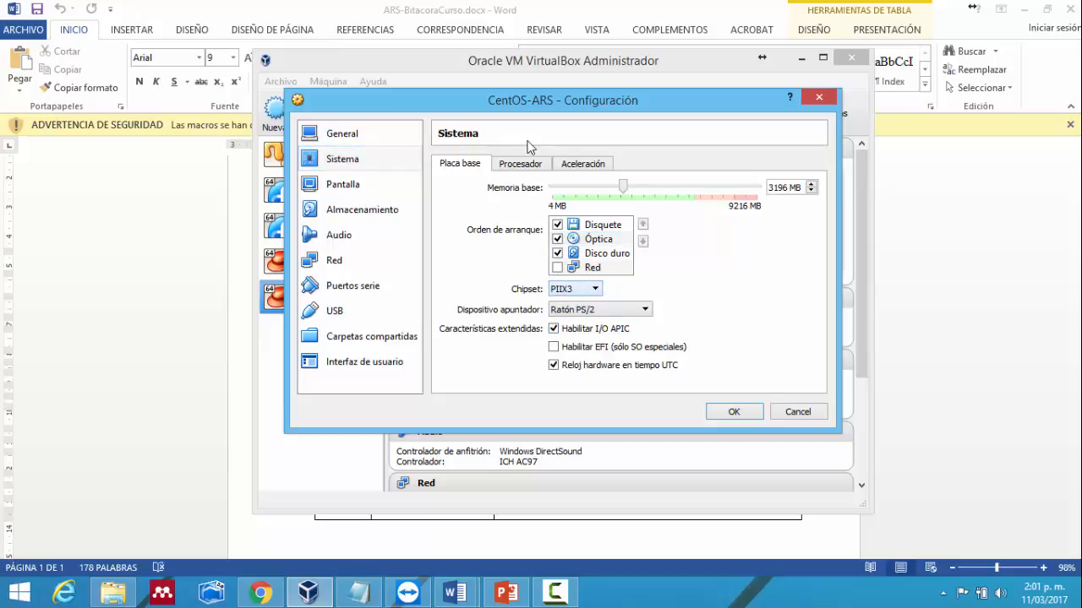
click(523, 165)
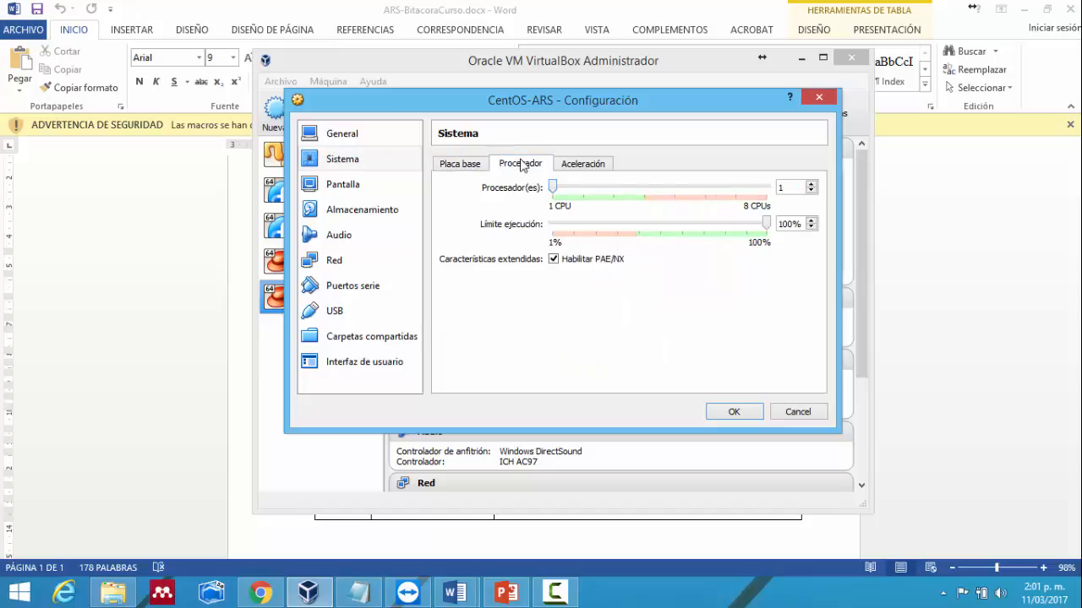
mouse_move(592, 190)
click(580, 189)
click(588, 169)
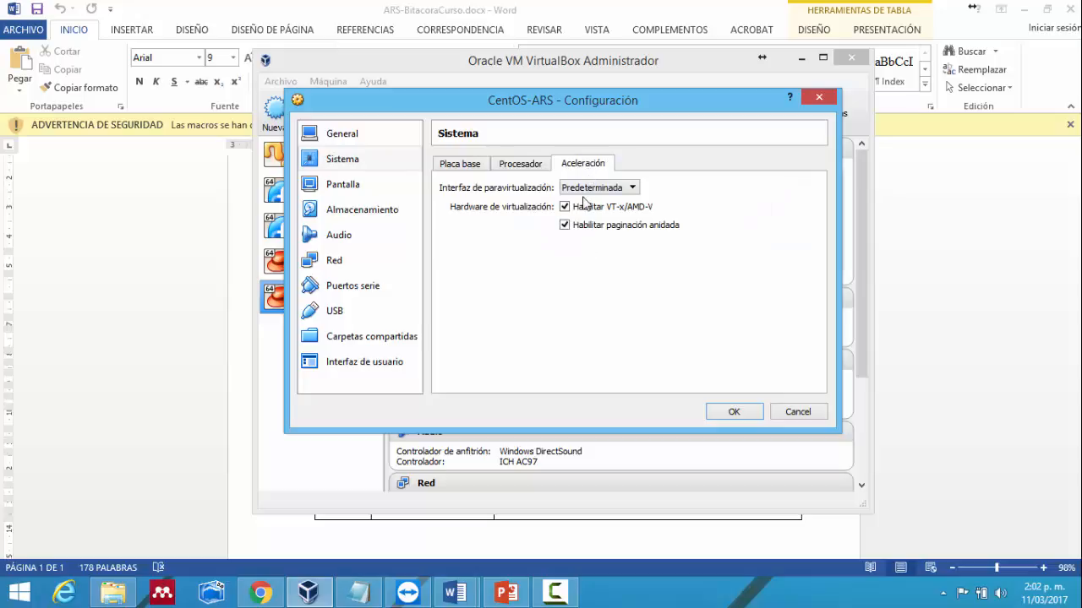
- Set Pantalla video memory to 32 MB, then pass through Almacenamiento and Audio to Red
click(373, 185)
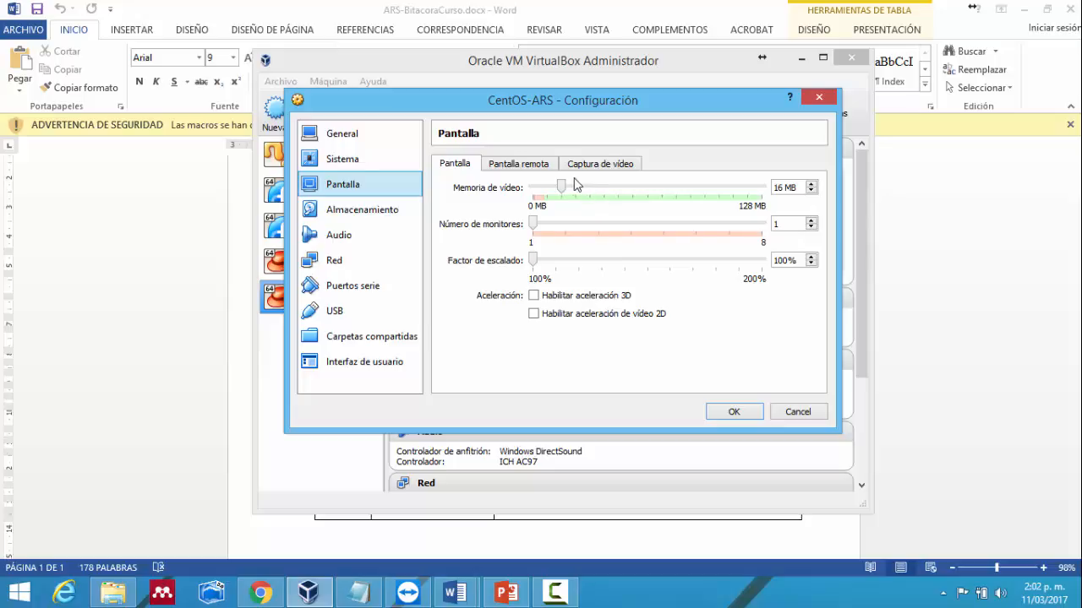
drag(577, 190, 593, 193)
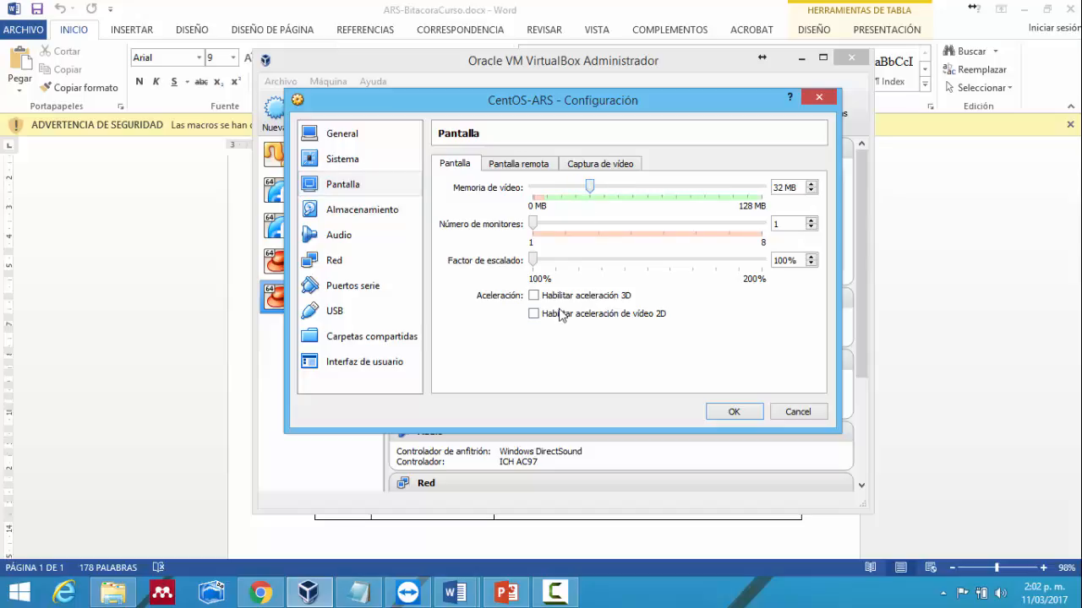
click(357, 217)
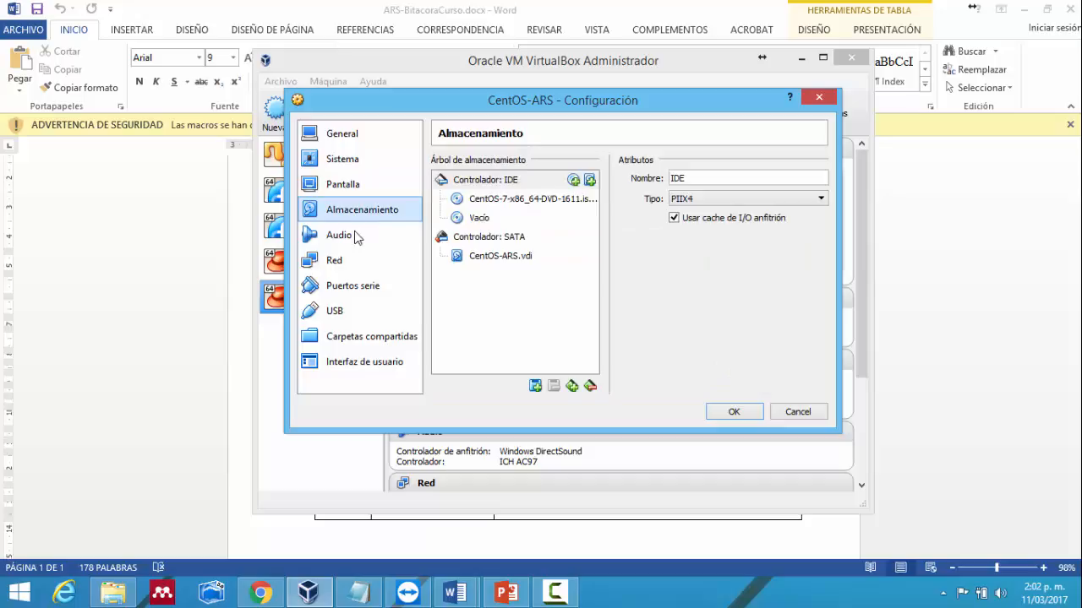
click(354, 245)
click(354, 261)
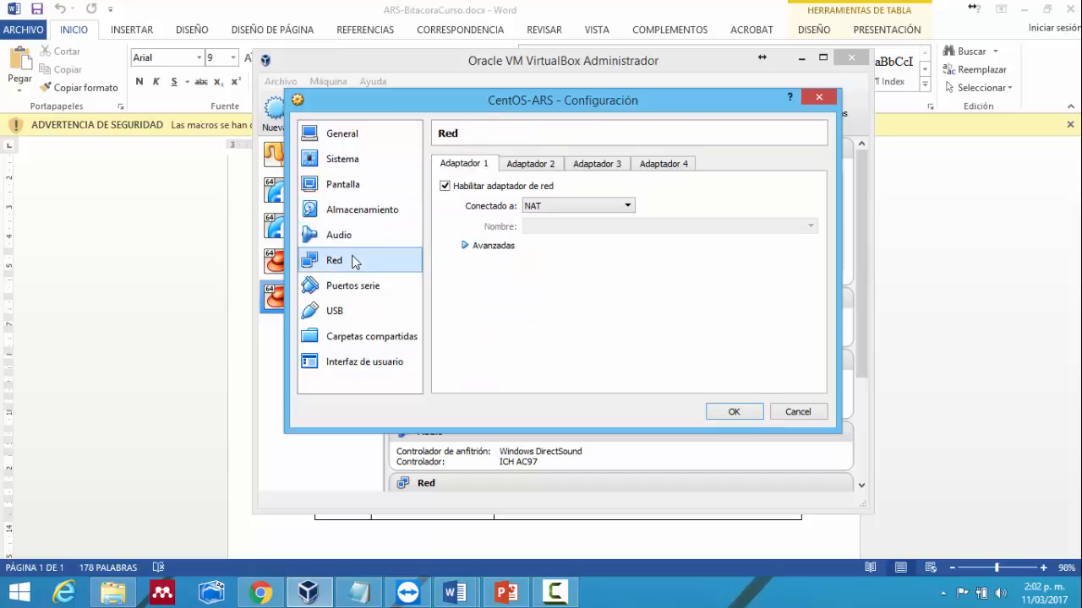
- Expand the adapter's Avanzadas options and open the Conectado a connection-type list
click(503, 247)
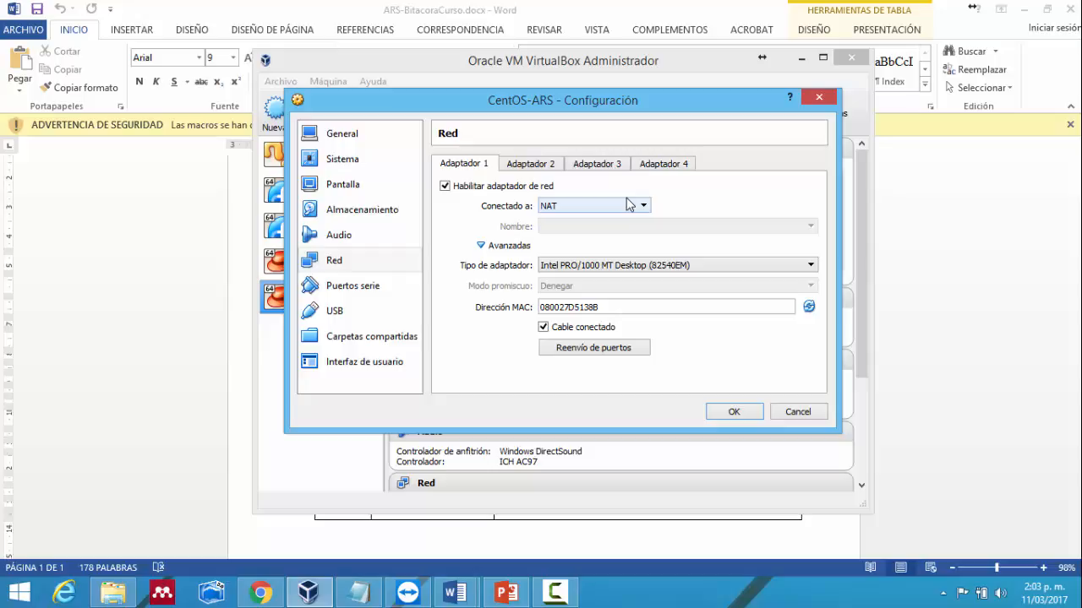
click(630, 205)
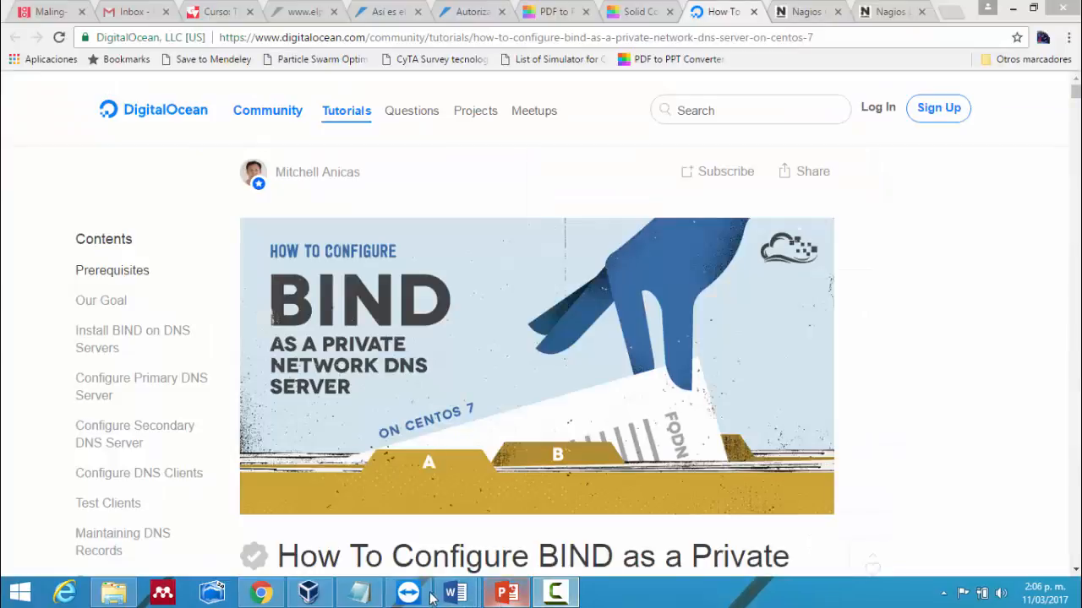
- Back in the CentOS-ARS settings, leave network adapter 1 attached to NAT and open the Serial Ports page
click(309, 592)
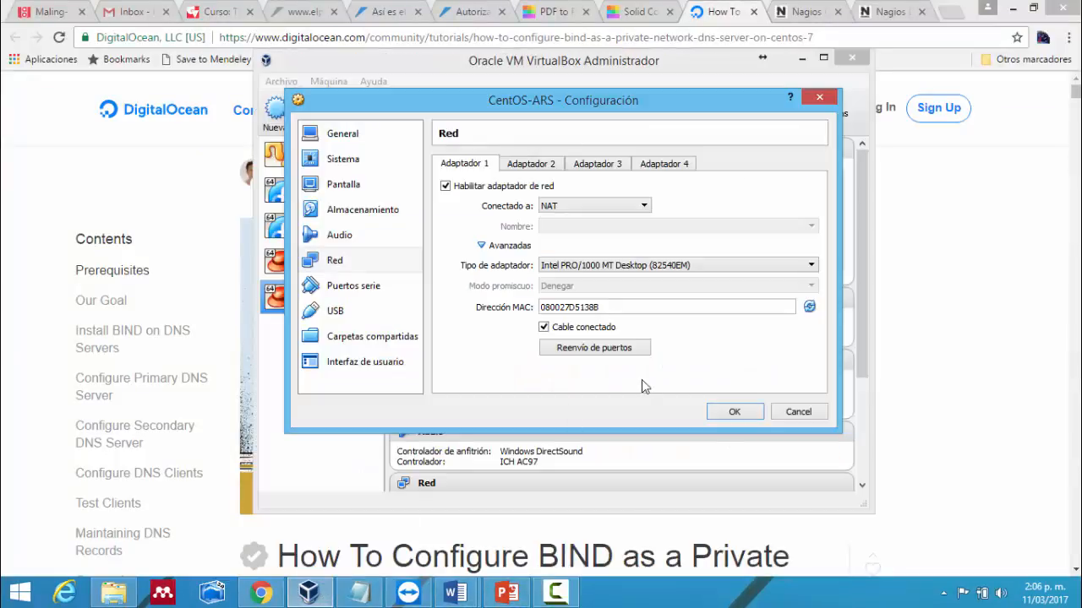
click(337, 294)
click(337, 310)
click(347, 262)
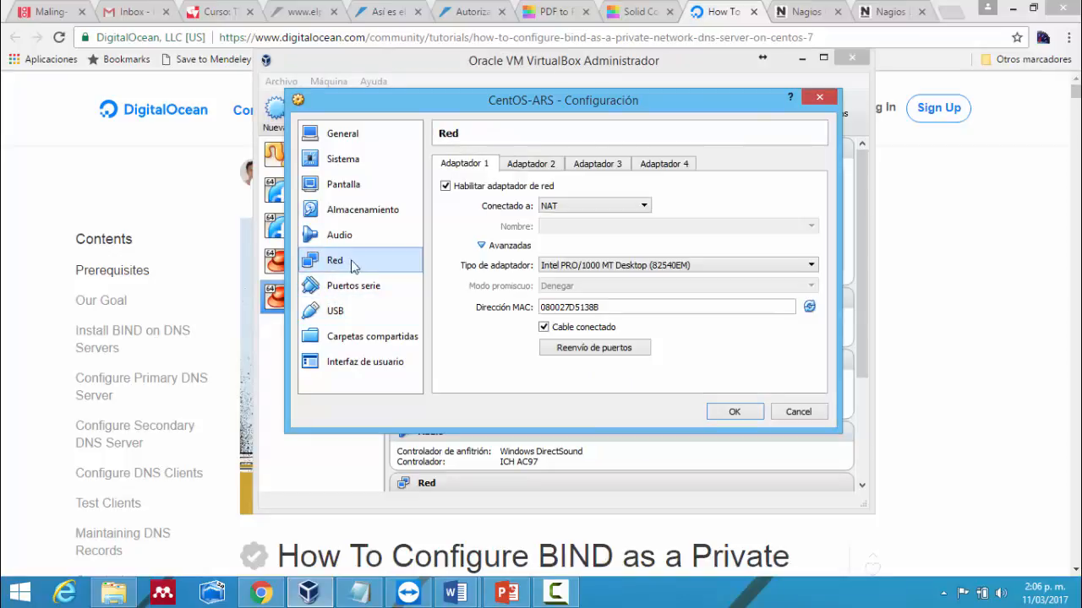
click(622, 211)
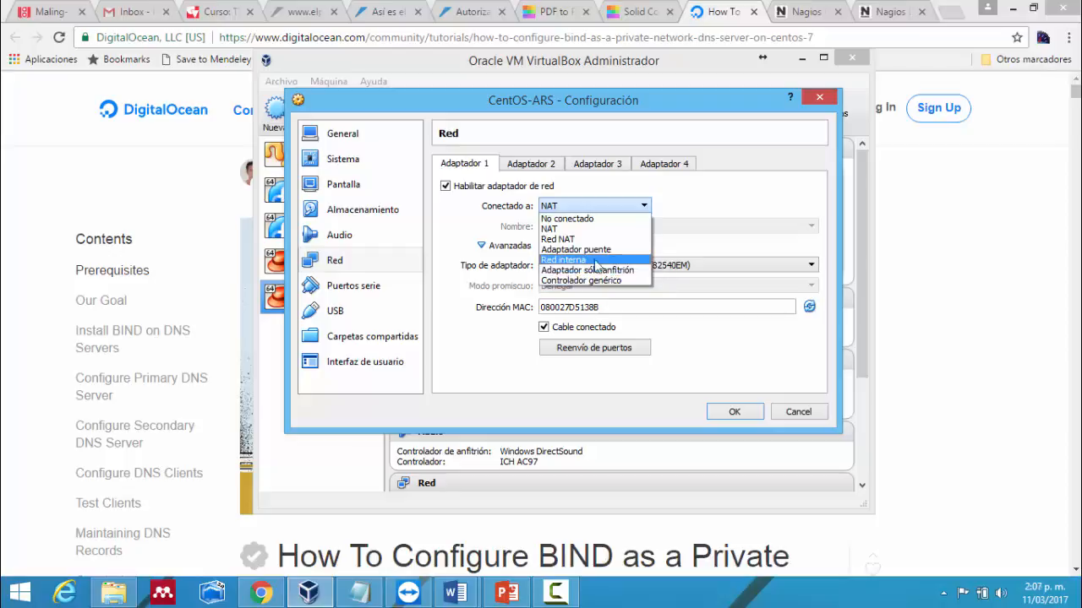
click(439, 361)
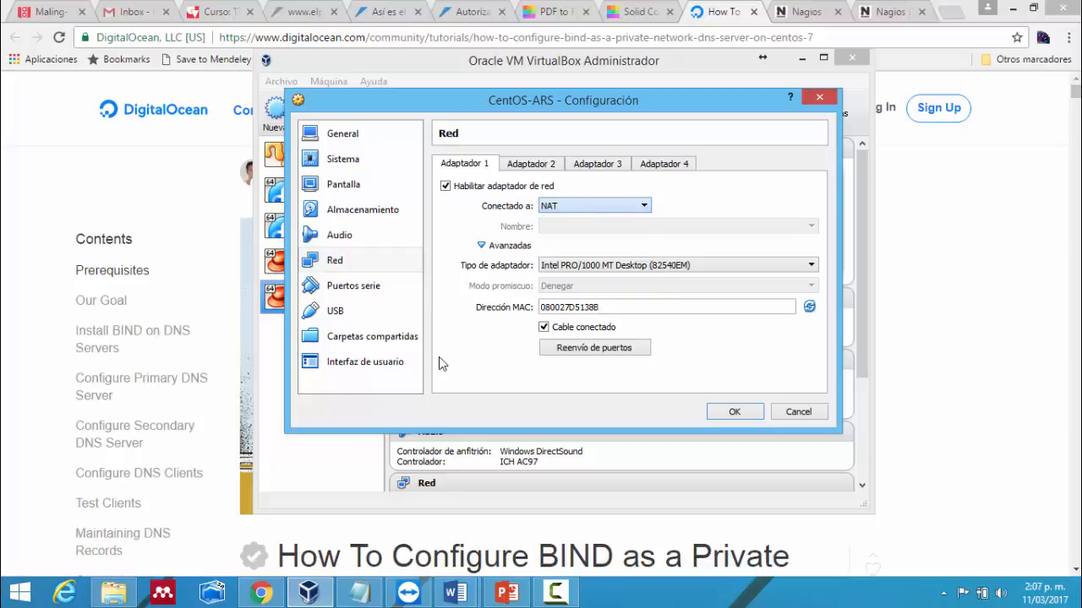
click(634, 204)
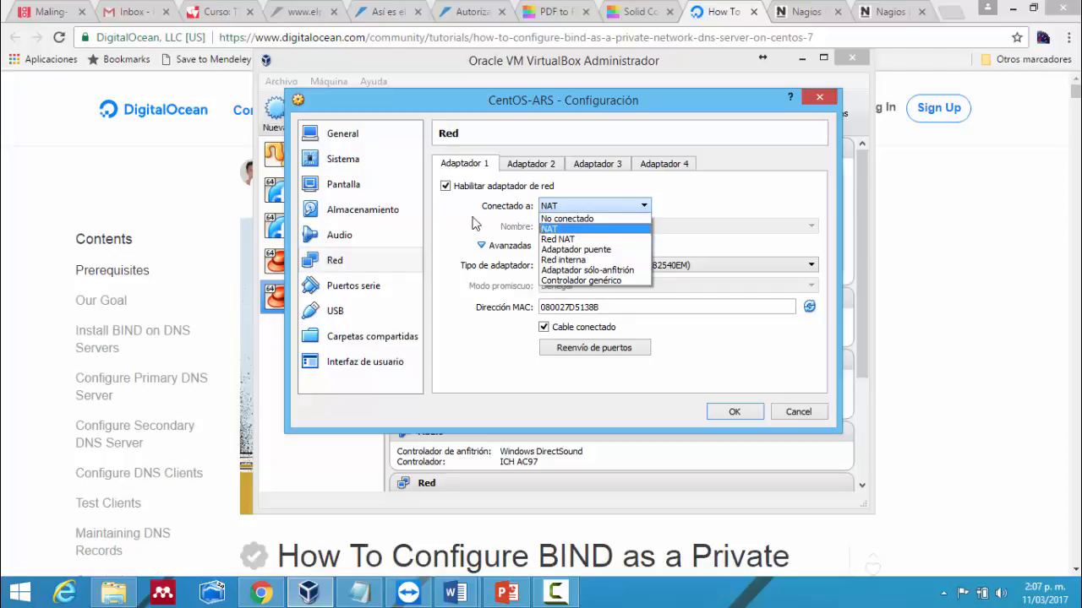
click(338, 292)
click(340, 292)
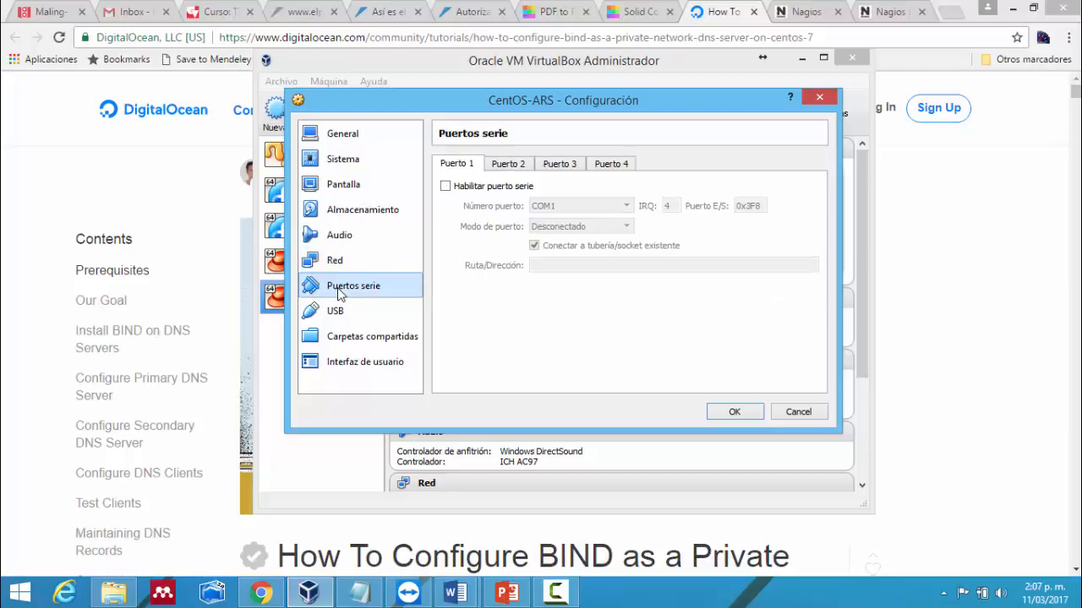
- Review the Shared Folders and User Interface pages, then save the CentOS-ARS settings with OK
click(349, 335)
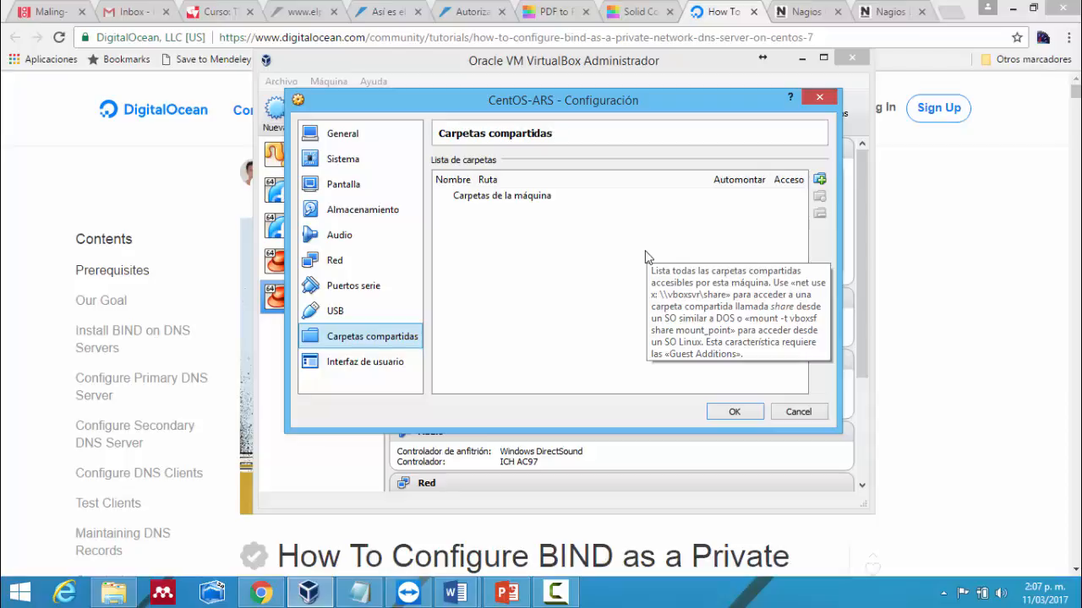
click(321, 372)
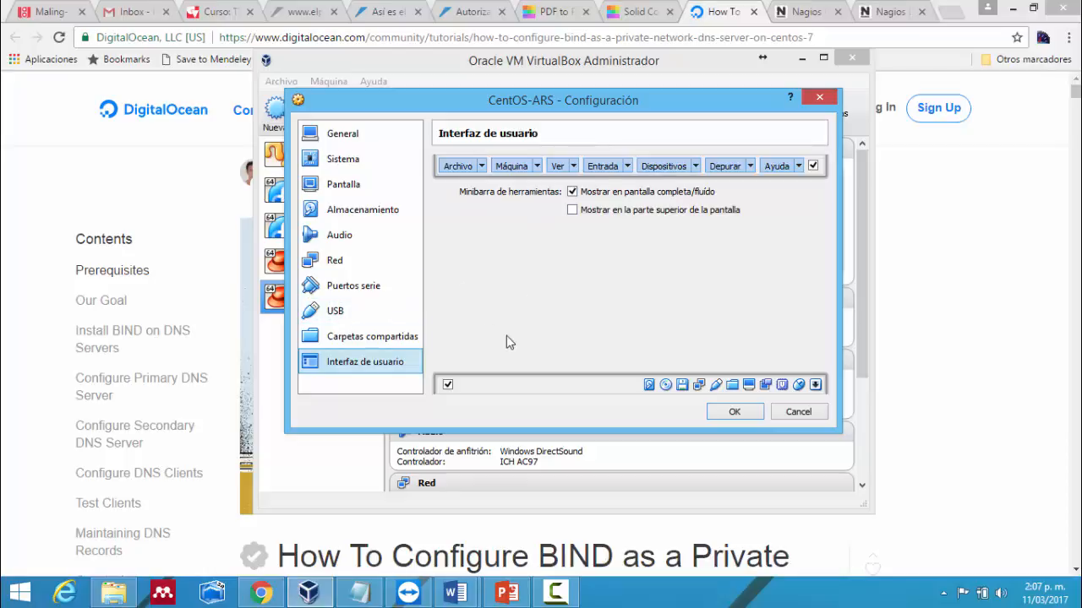
click(746, 414)
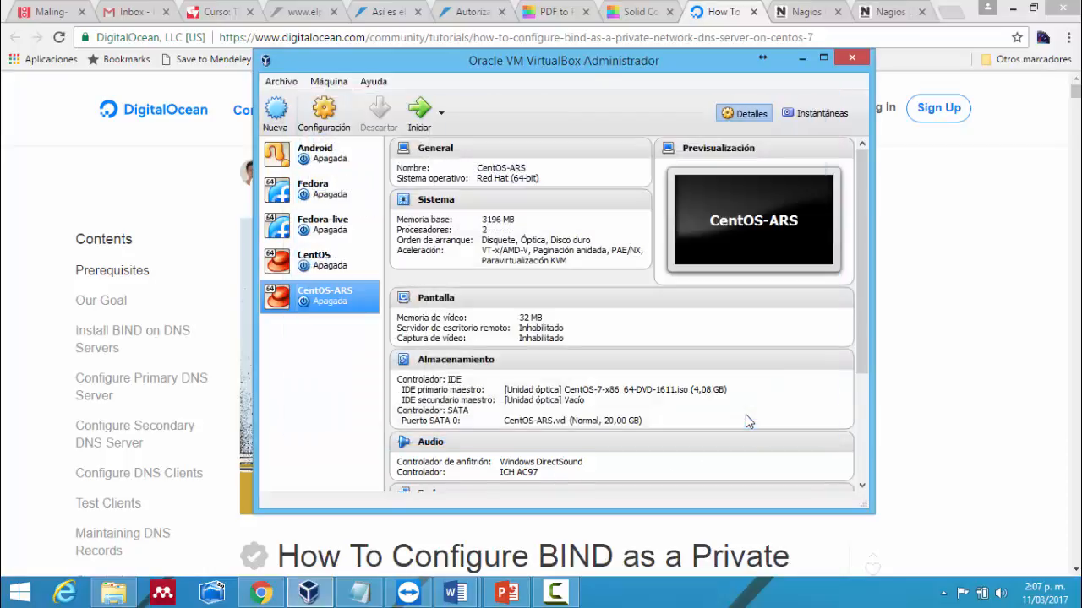
- Start the CentOS-ARS virtual machine with the Iniciar toolbar button
right_click(335, 306)
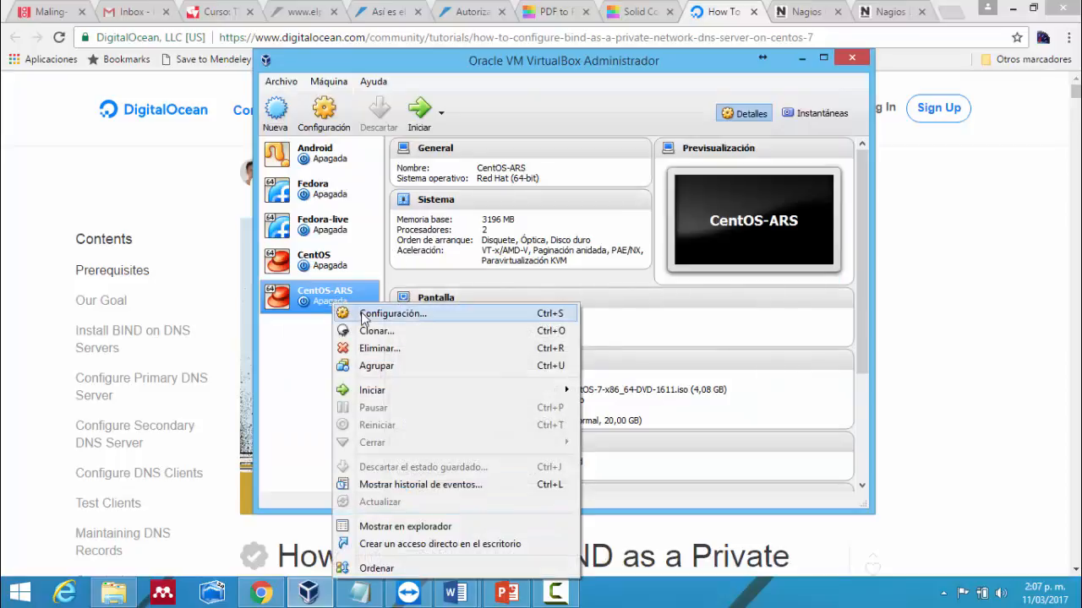
click(311, 370)
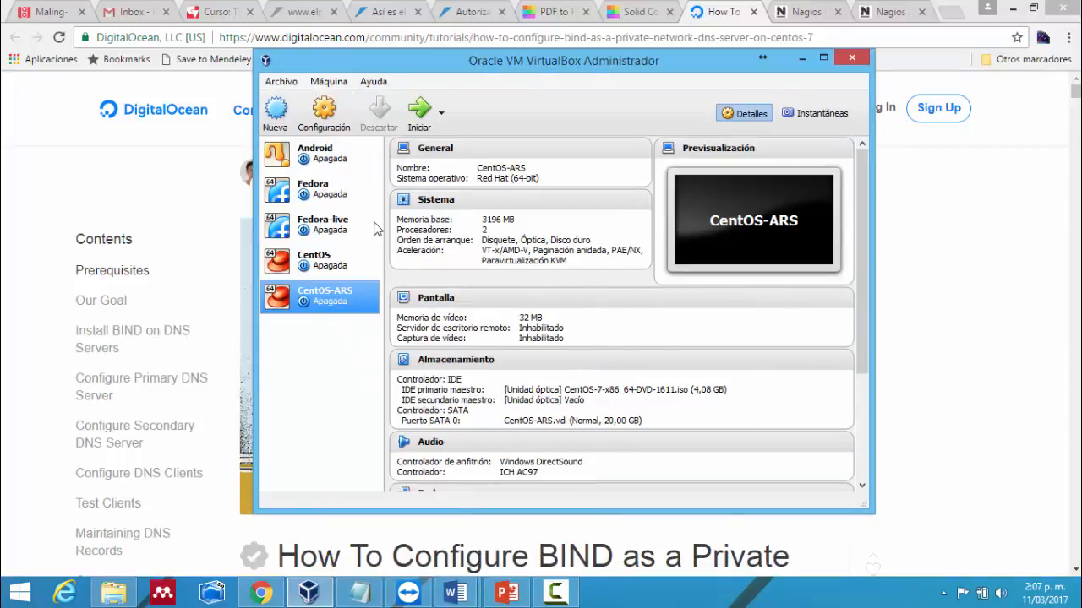
click(419, 110)
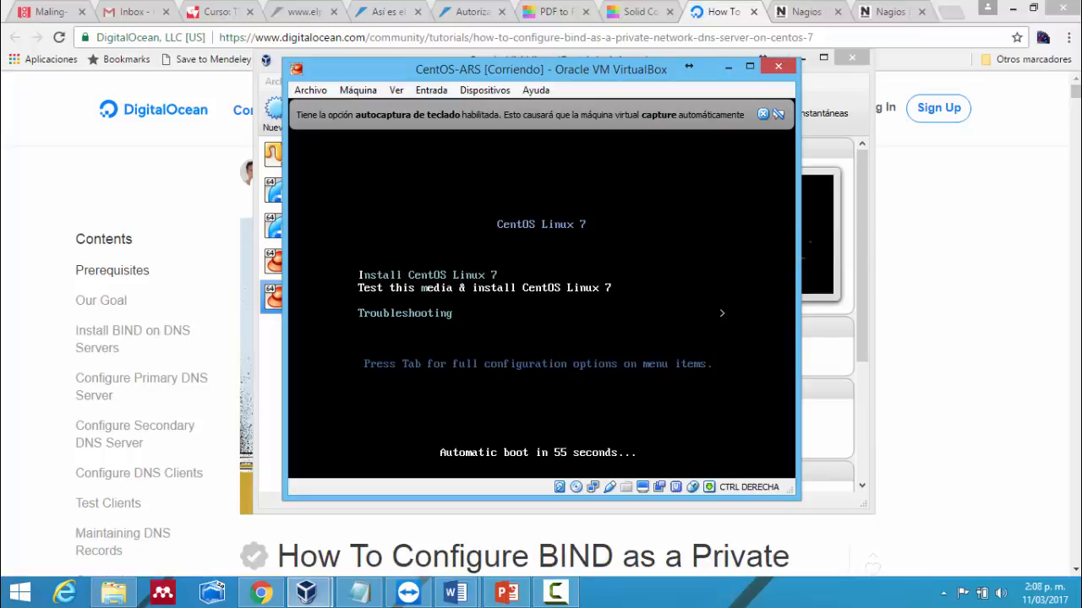
- Boot the Install CentOS Linux 7 entry from the boot menu
key(Down)
key(Up)
key(Up)
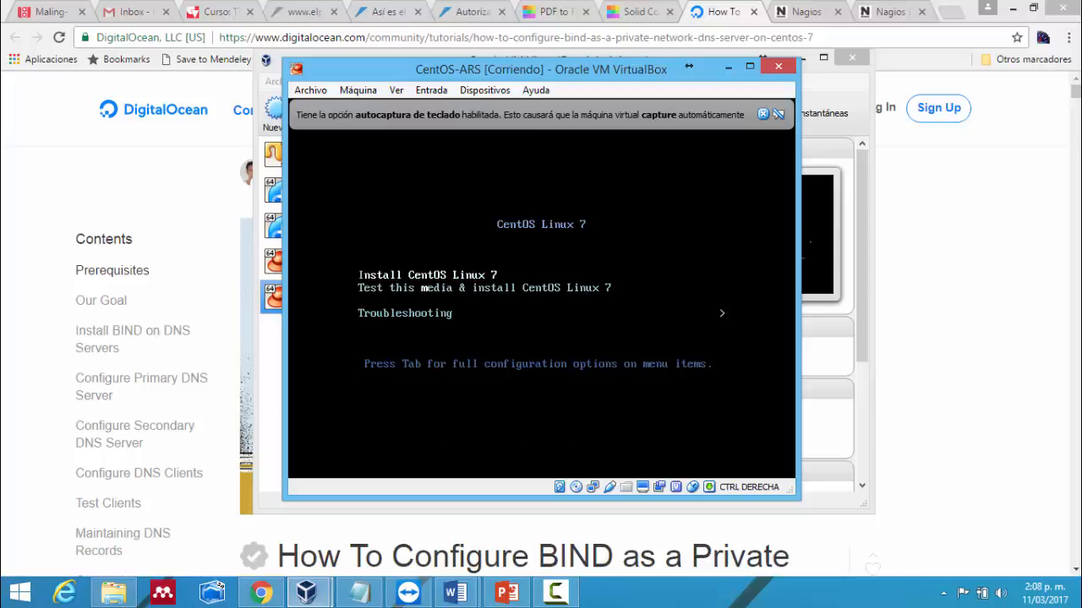
key(Return)
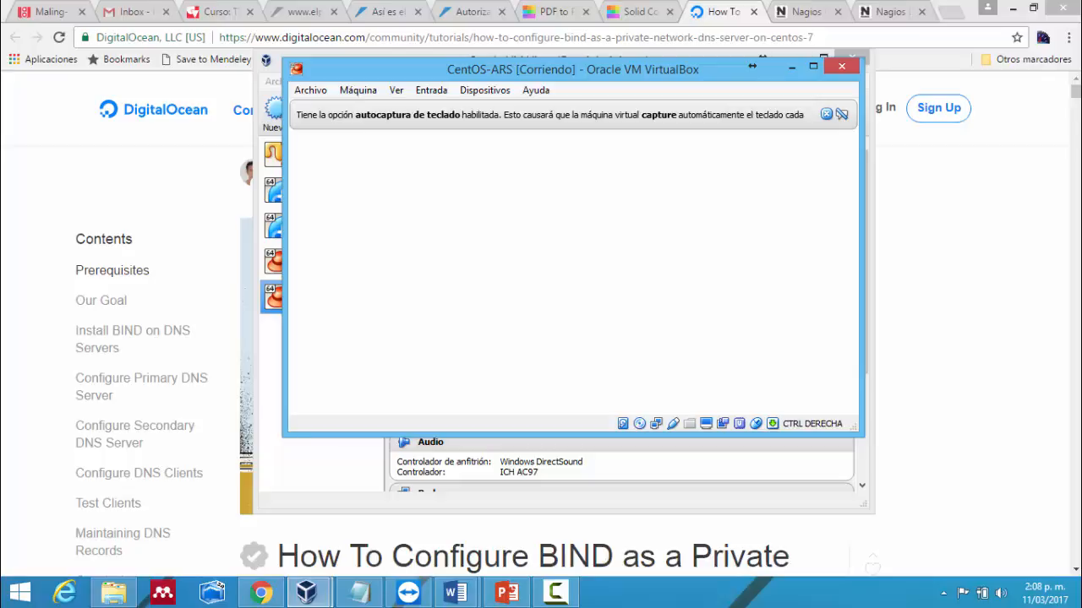
- Try full-screen mode, leave it again, and switch the VM to Ver > Modo escalado
key(ctrl+f)
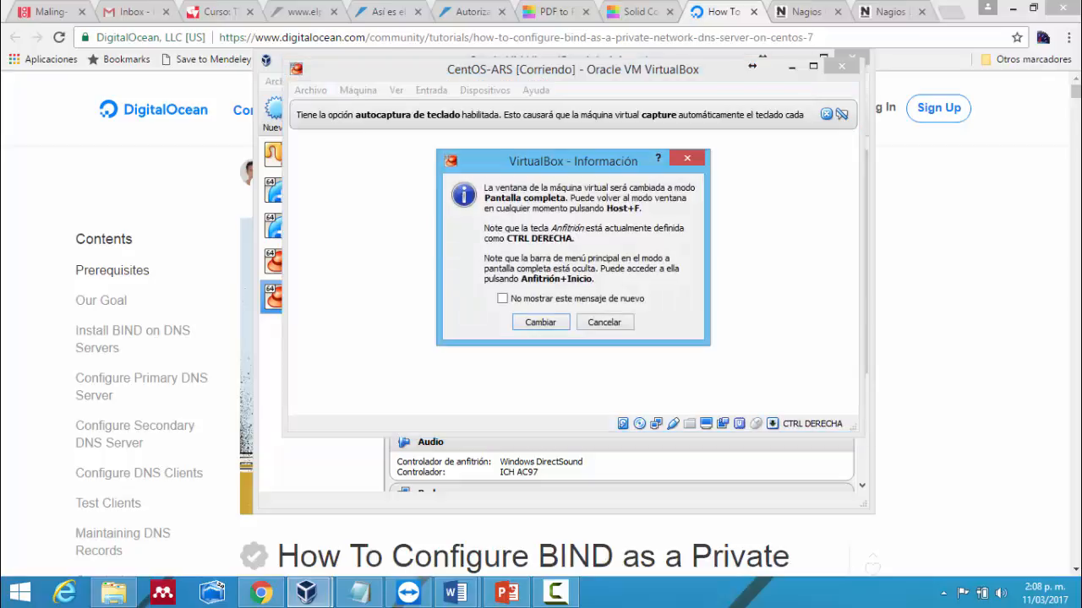
click(546, 326)
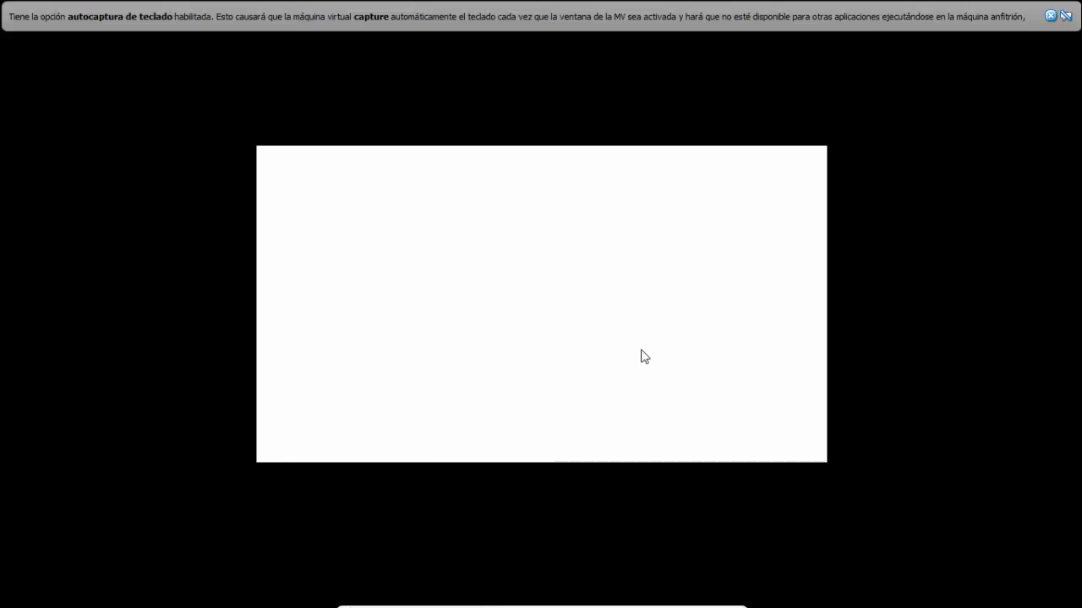
key(ctrl+f)
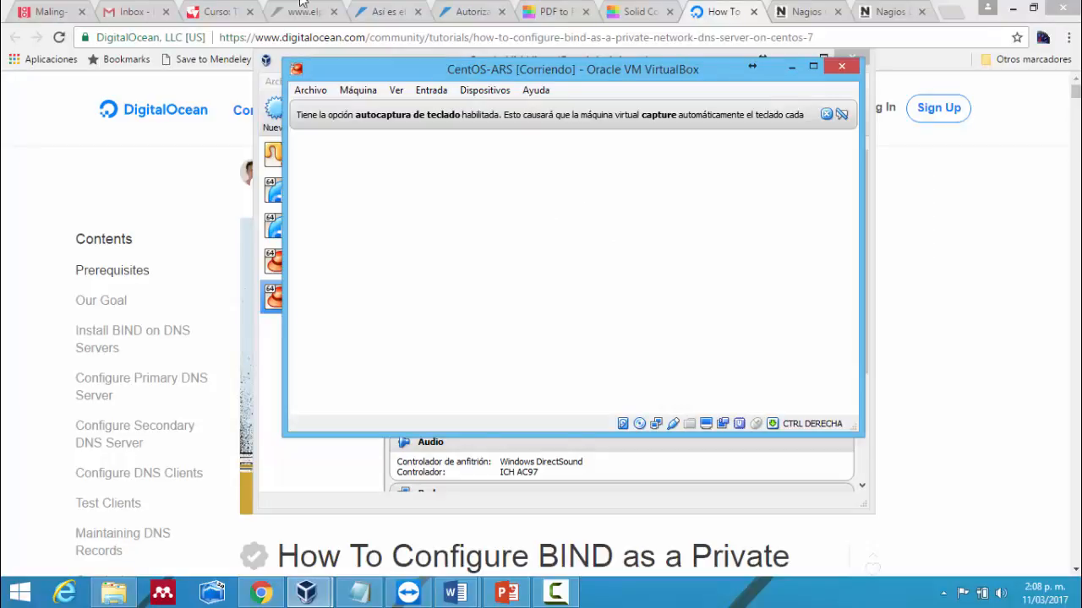
click(430, 98)
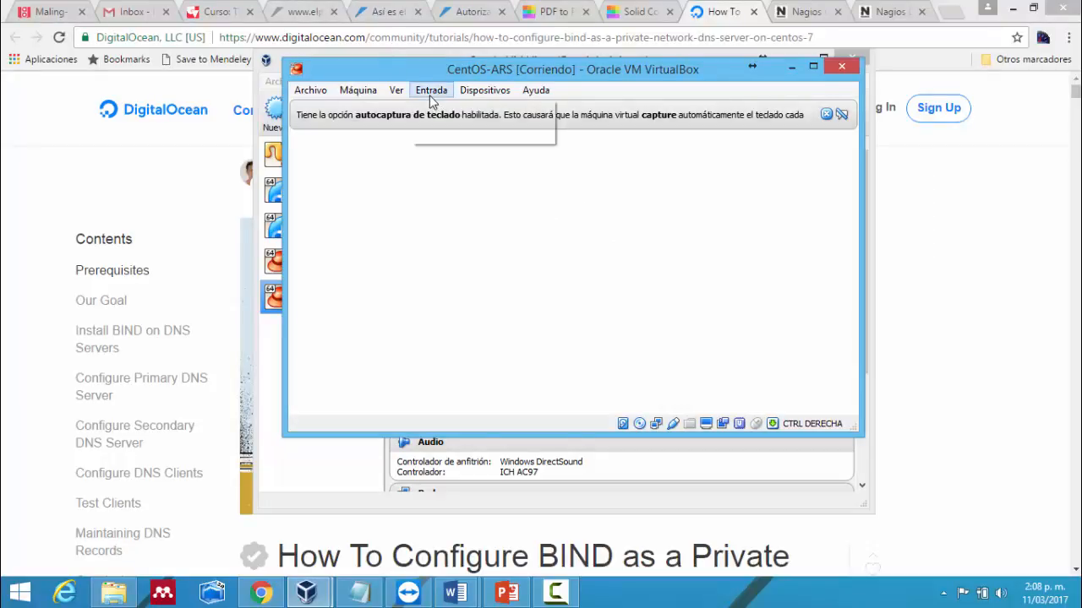
mouse_move(395, 91)
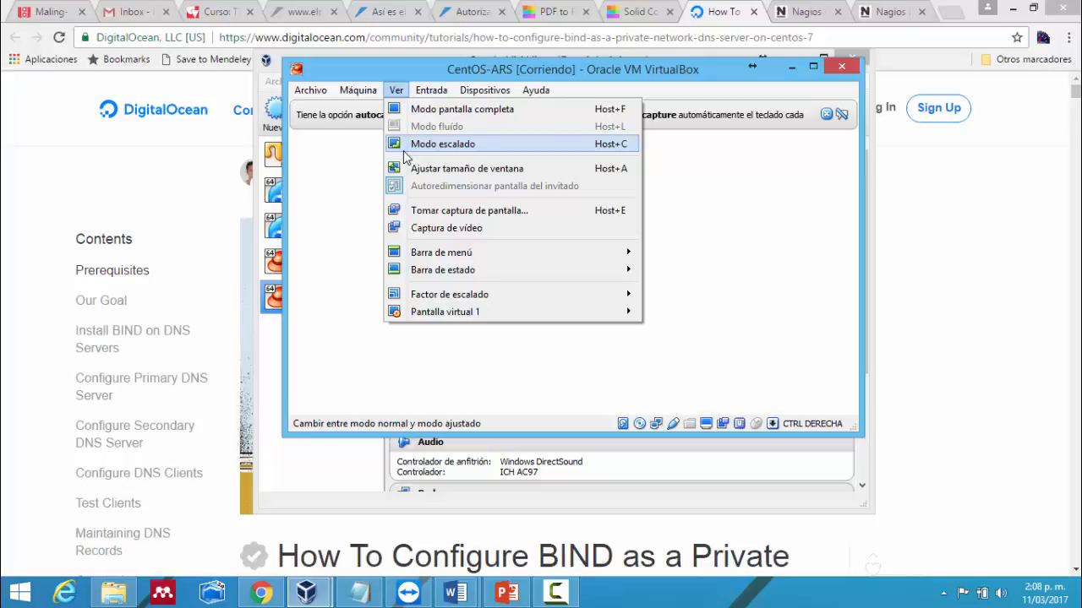
click(415, 145)
- Move the VM window to the upper left and widen it
drag(527, 93, 279, 38)
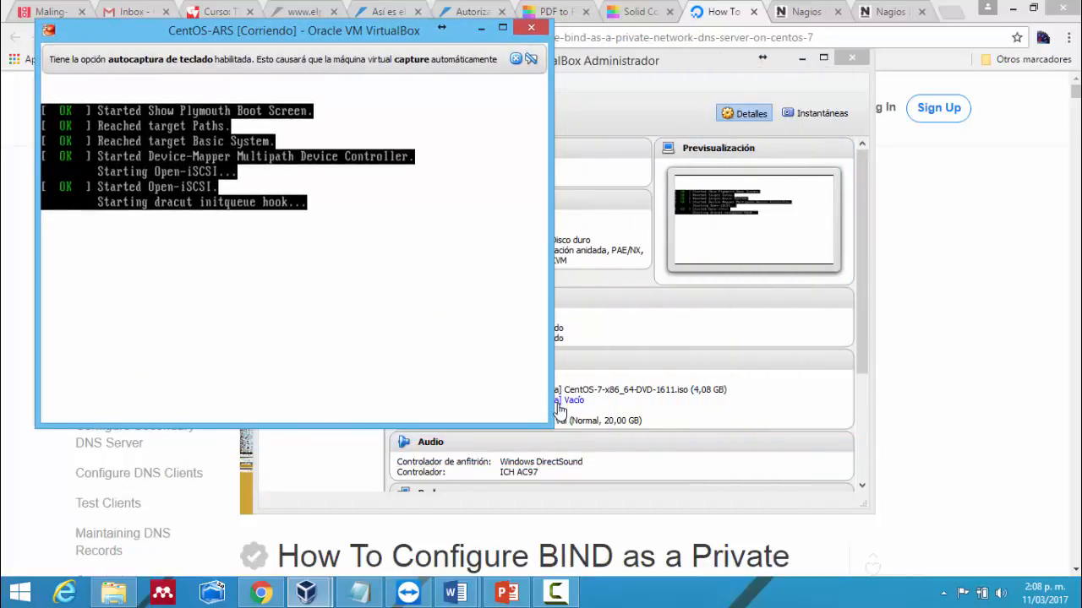
drag(551, 425, 1024, 566)
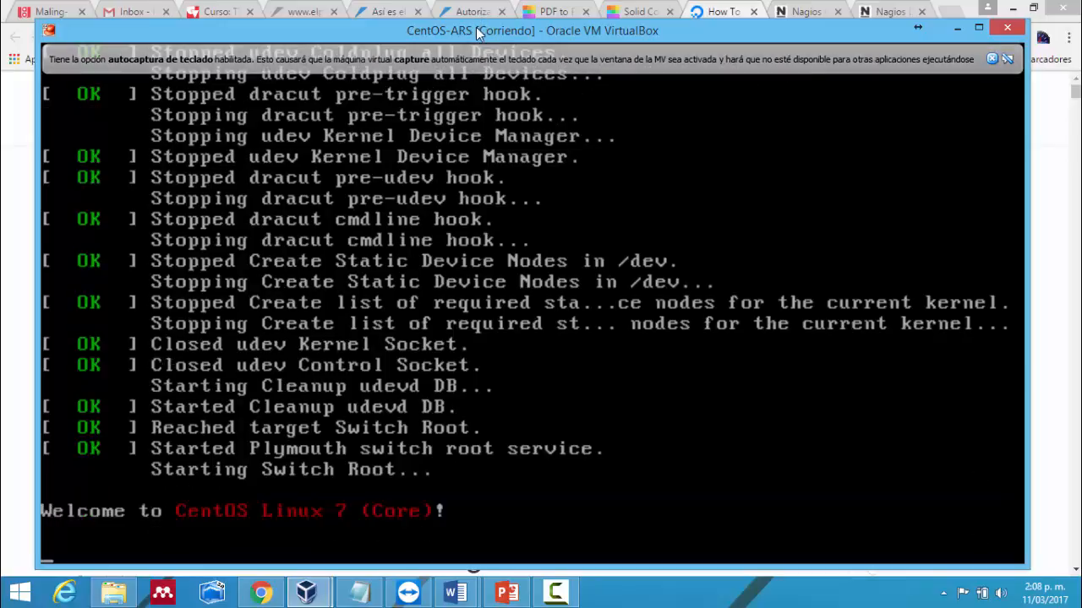
drag(479, 34, 452, 18)
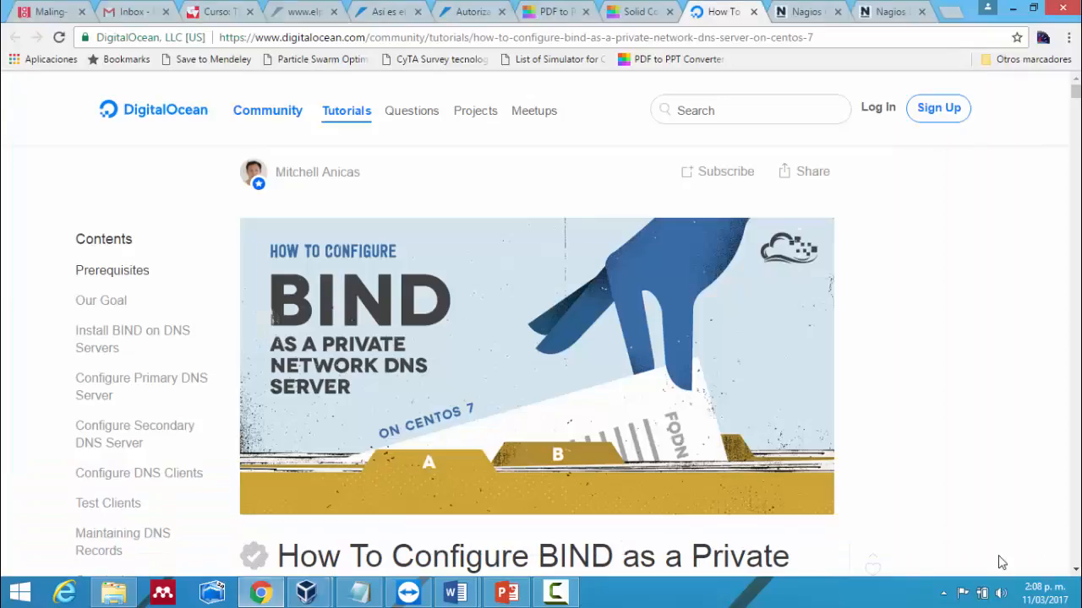
- Bring the CentOS-ARS window back, enlarge it, and dismiss the keyboard autocapture notice
click(999, 561)
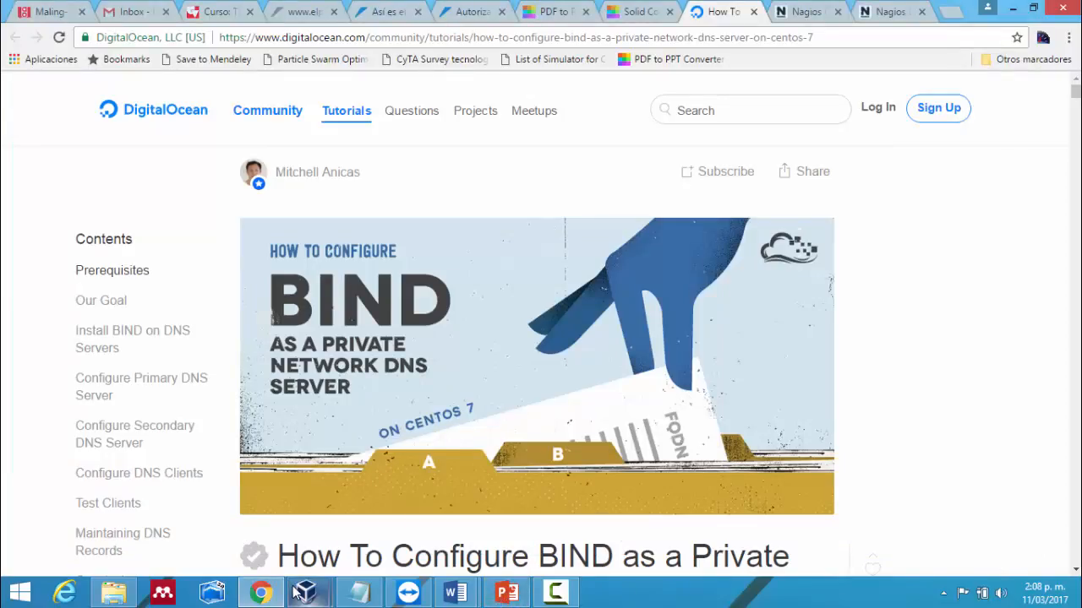
mouse_move(306, 592)
click(388, 531)
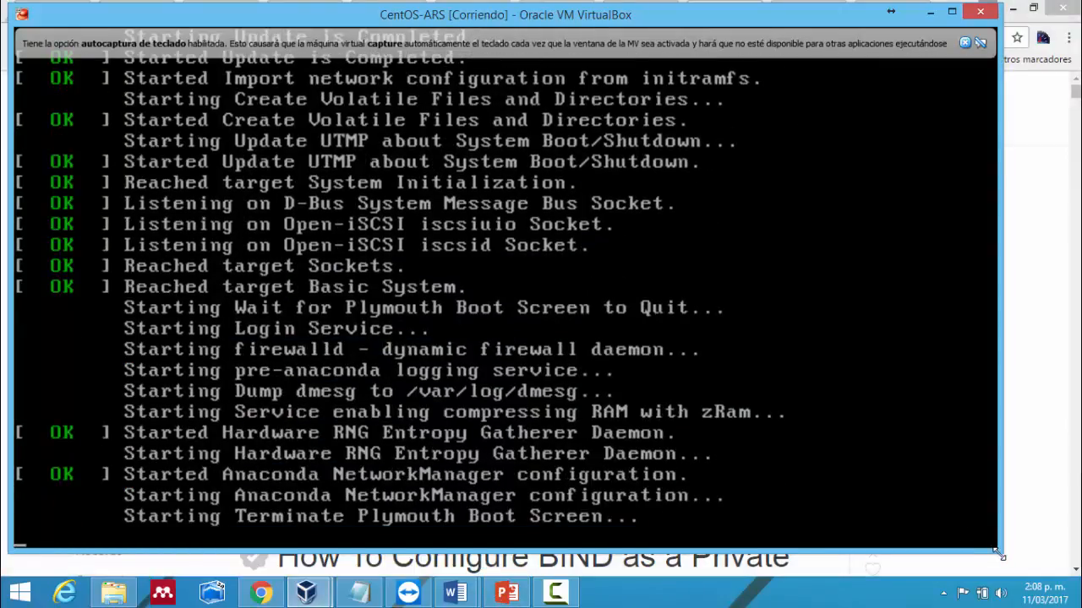
drag(1000, 550, 1053, 575)
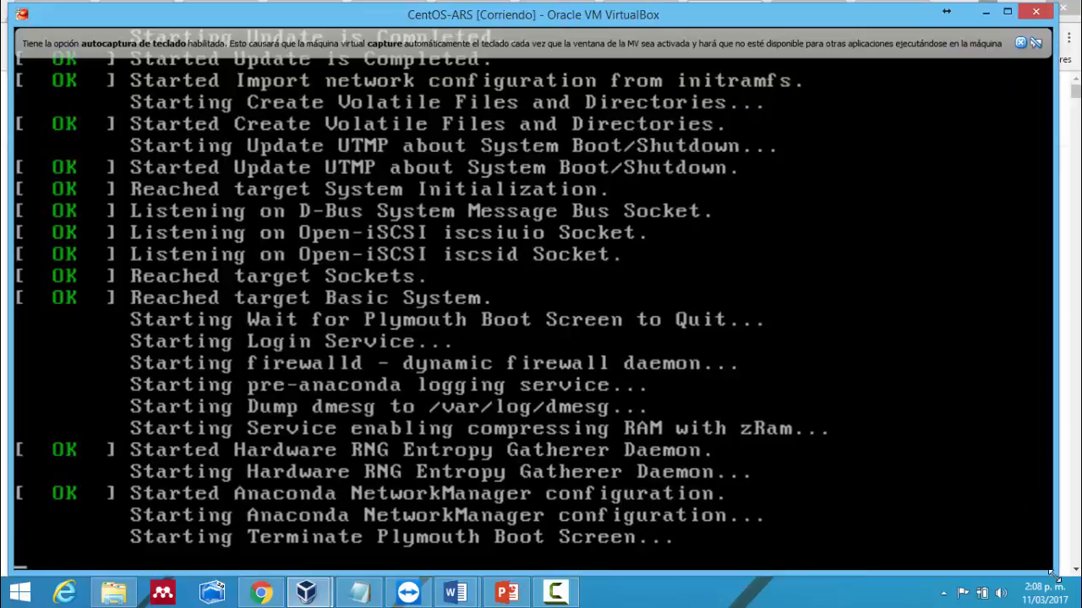
click(1021, 43)
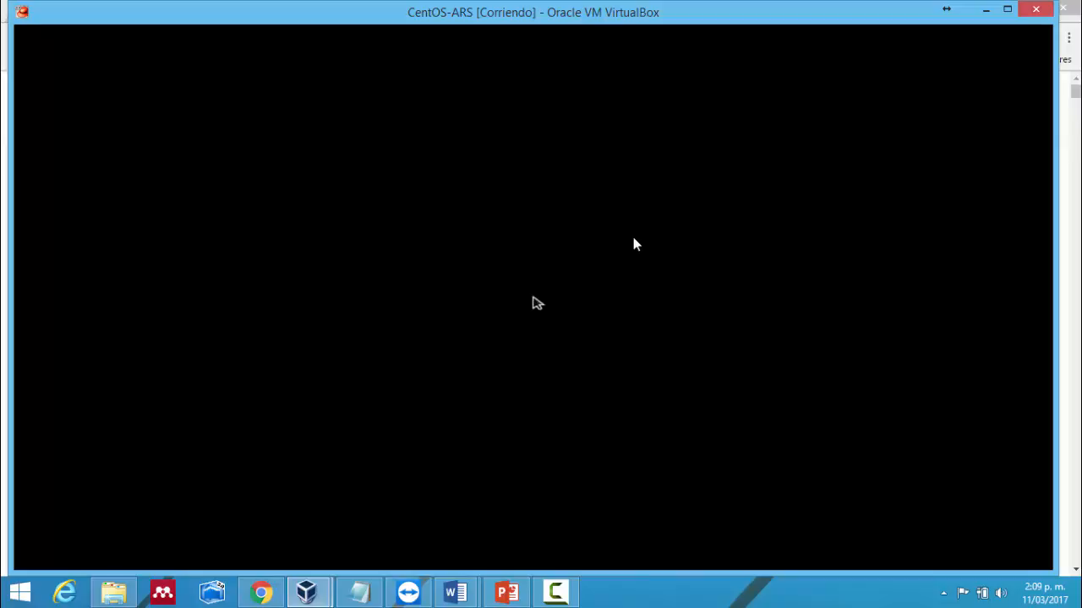
- Let the VM capture the mouse and wait for the CentOS welcome language page
click(548, 314)
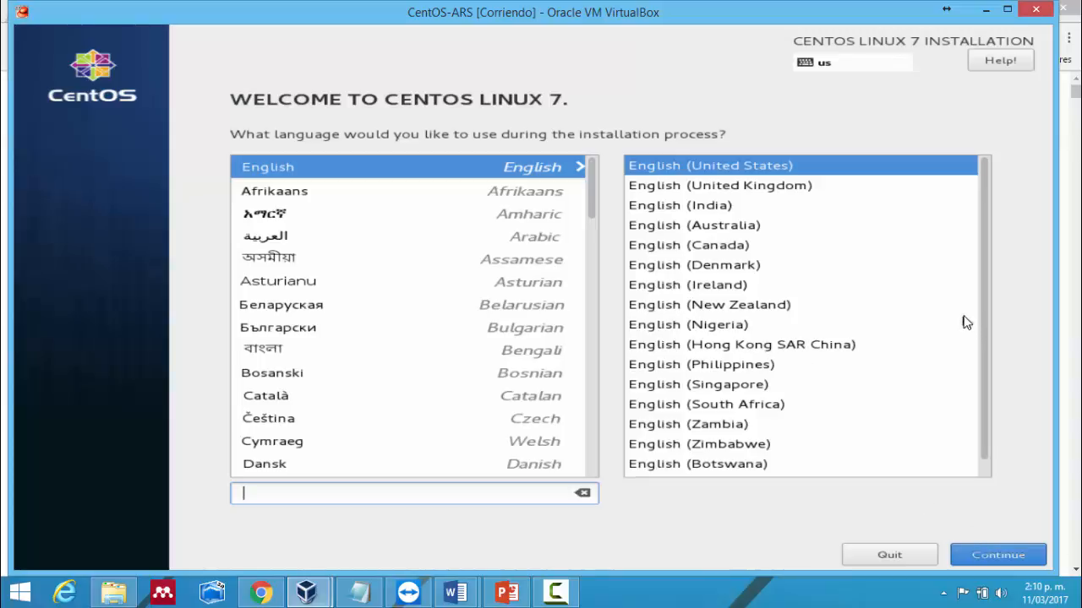
- Continue with English (United States) and set the time zone to Americas/Bogota in Date & Time
click(1000, 558)
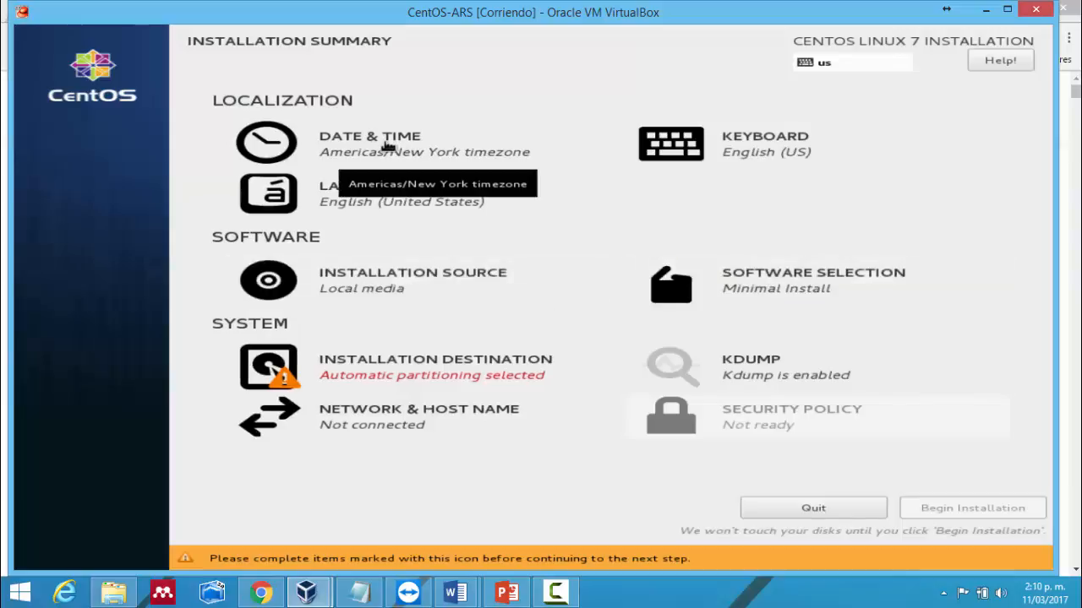
click(385, 146)
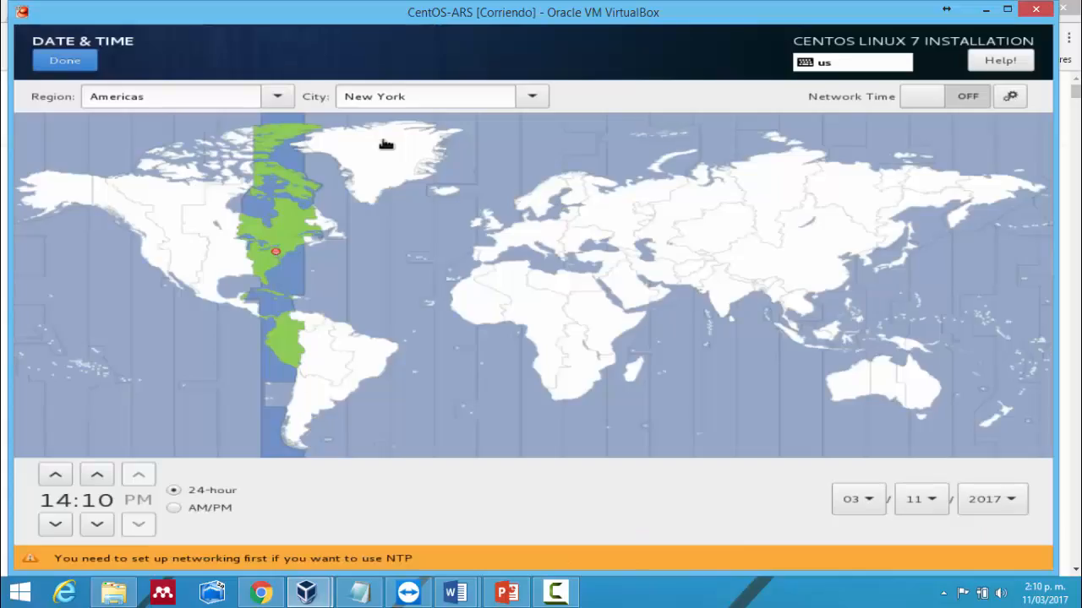
click(289, 331)
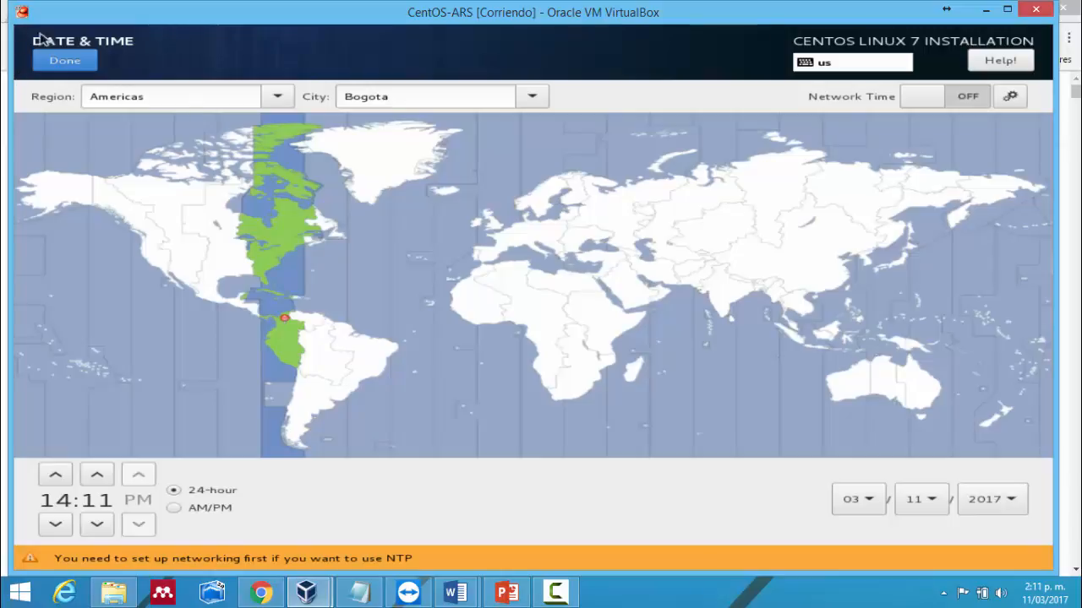
click(63, 56)
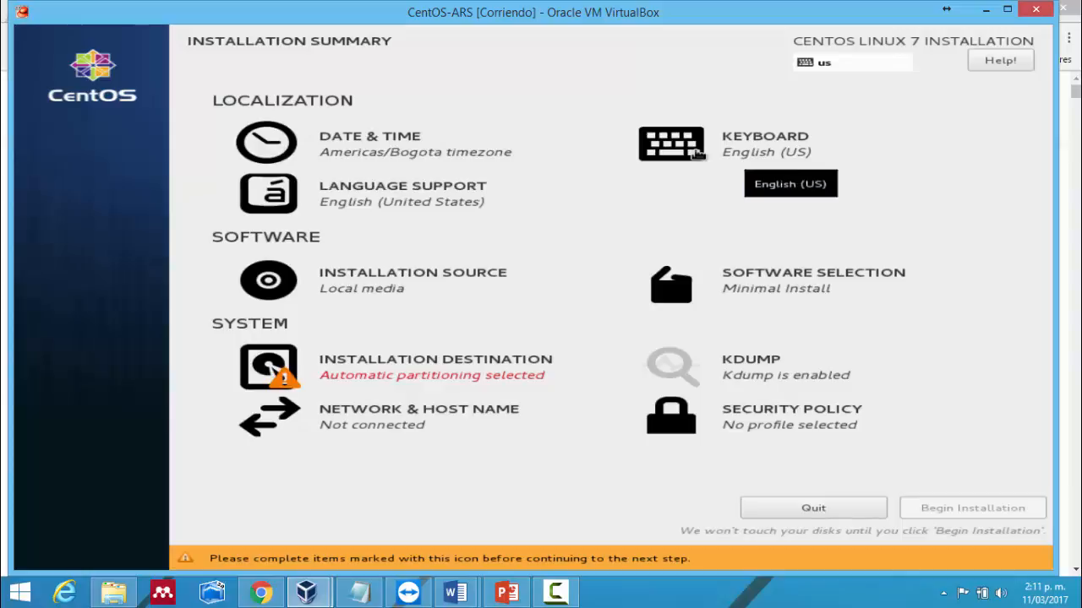
- In Keyboard, search 'spani' and add the Spanish (Latin American) layout
click(775, 162)
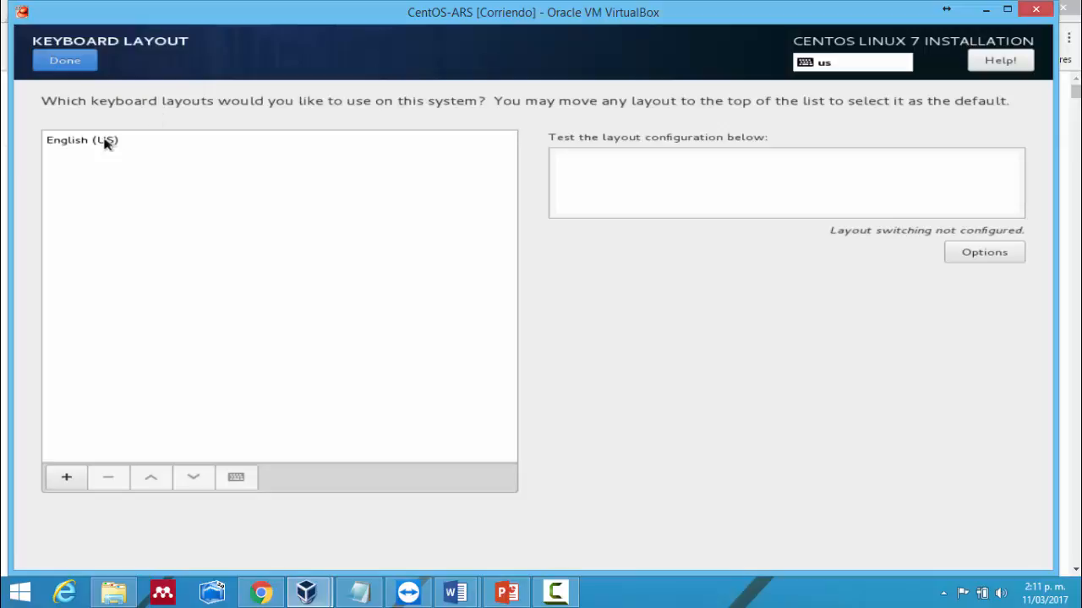
click(66, 478)
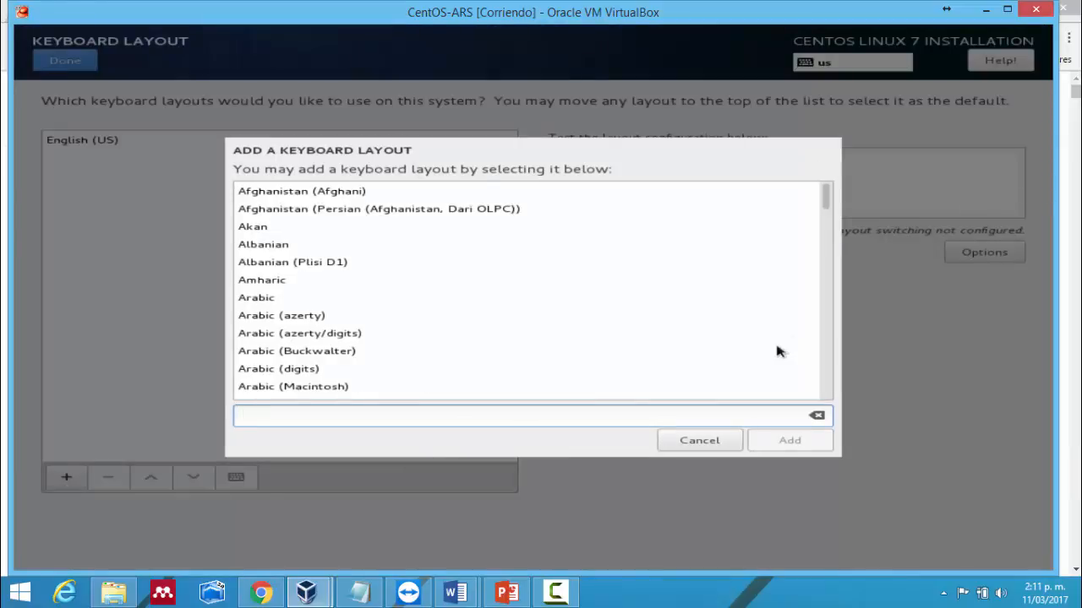
text(latin)
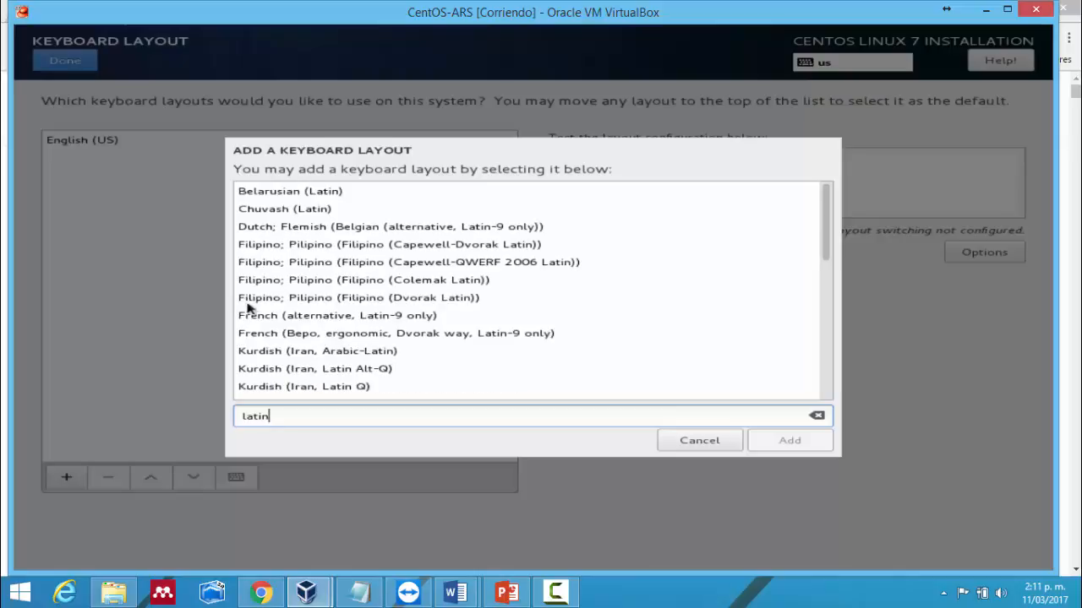
text(a)
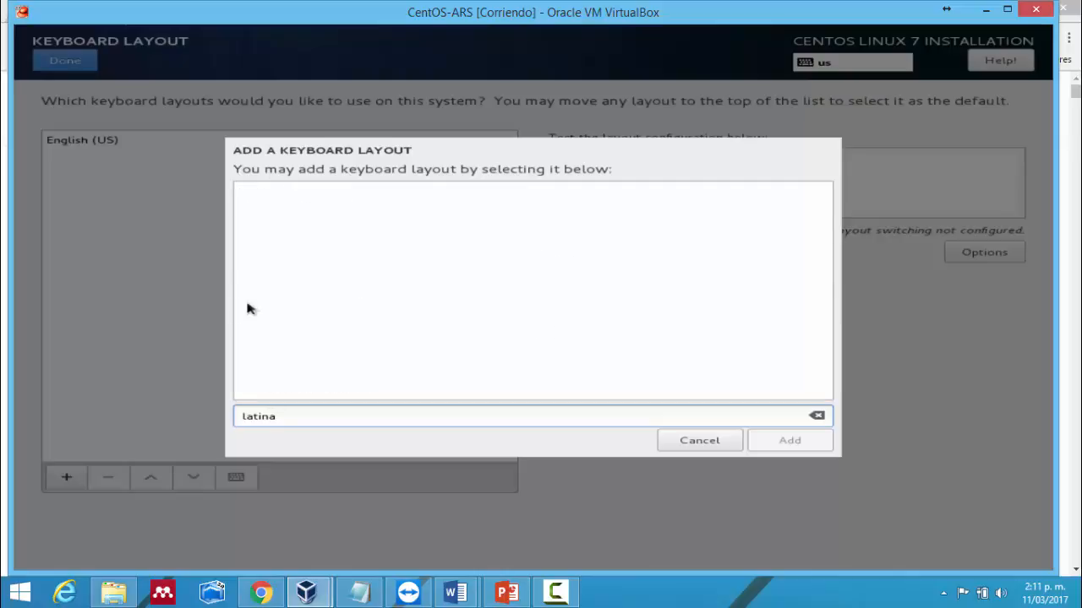
key(BackSpace)
key(BackSpace)
key(BackSpace)
key(BackSpace)
key(BackSpace)
key(BackSpace)
mouse_move(395, 598)
text(spani)
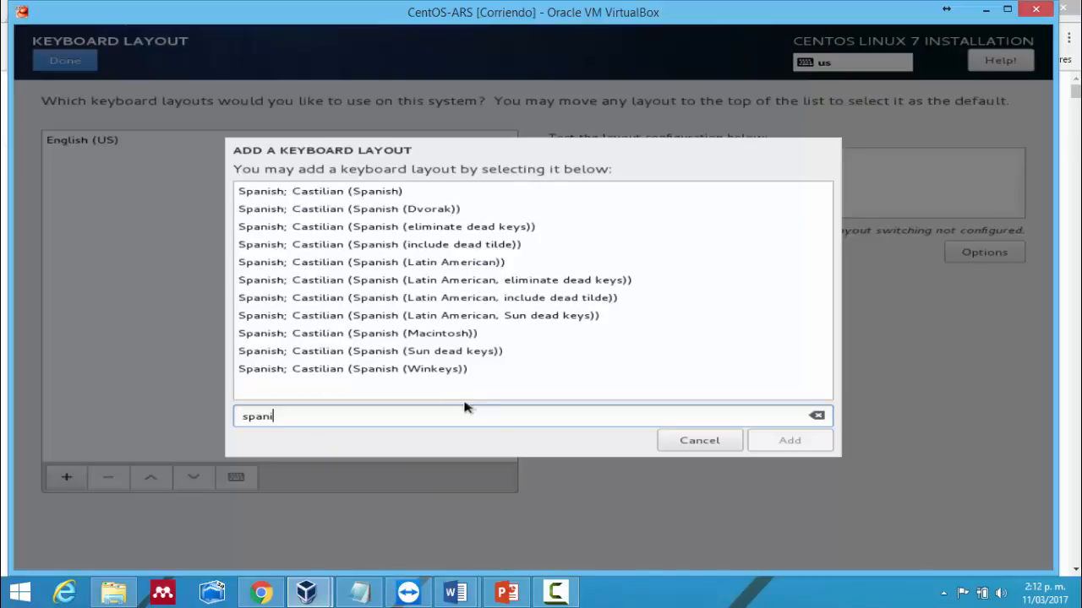
click(484, 268)
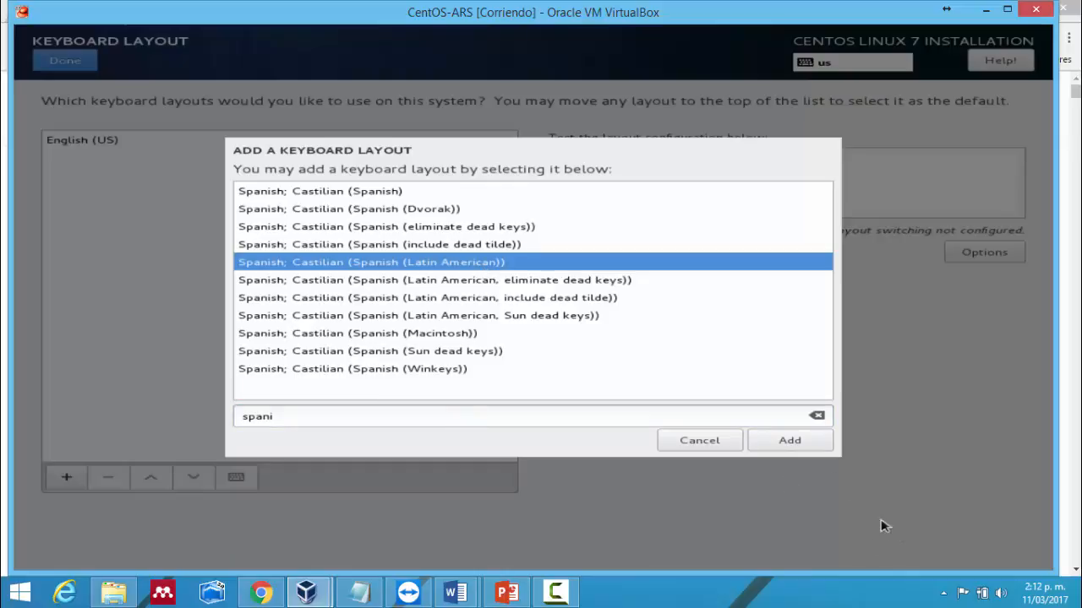
click(799, 452)
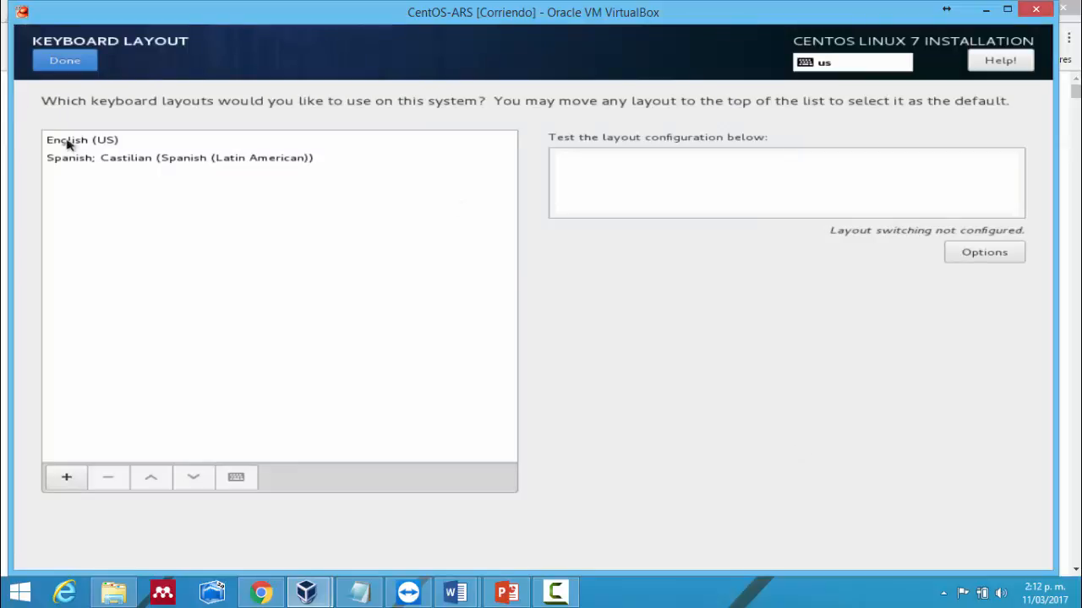
- Remove English (US), test the layout by typing '¬¬¬||||@@@@---', and confirm with Done
click(67, 143)
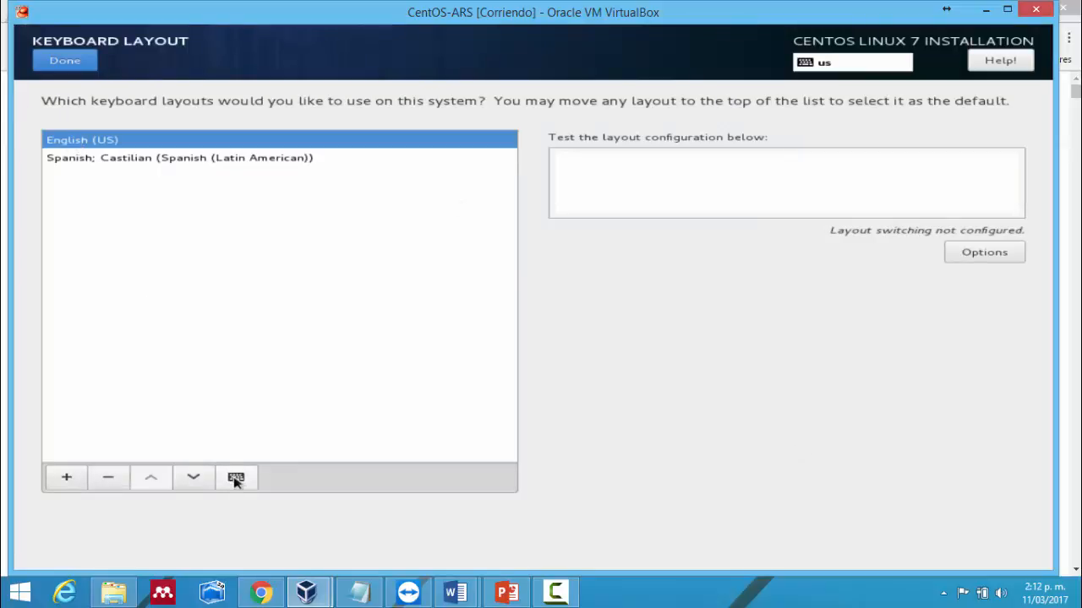
click(113, 478)
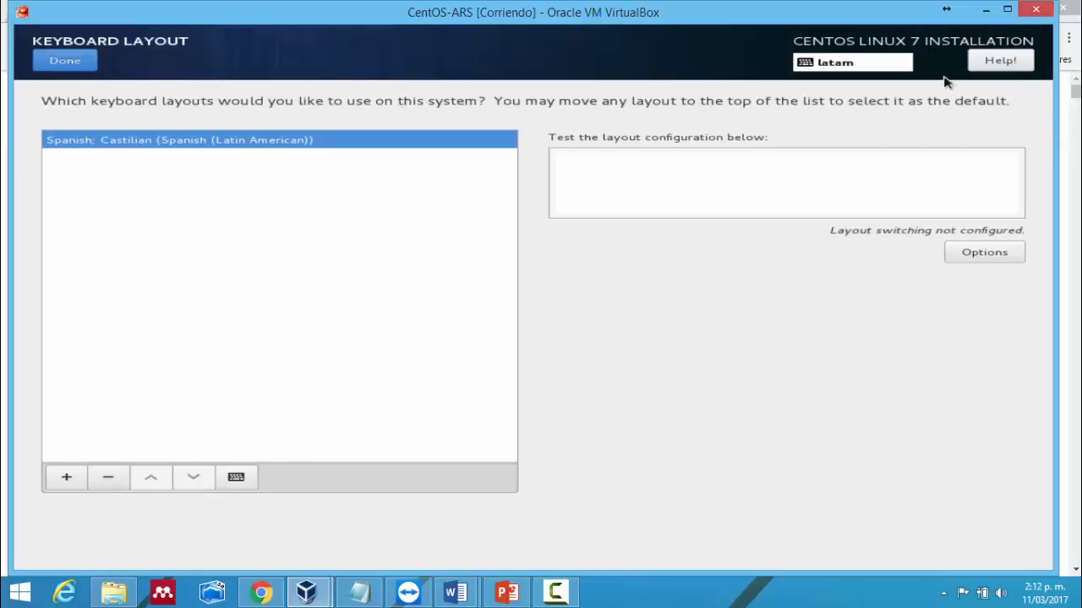
click(850, 157)
text(¬¬¬||||@)
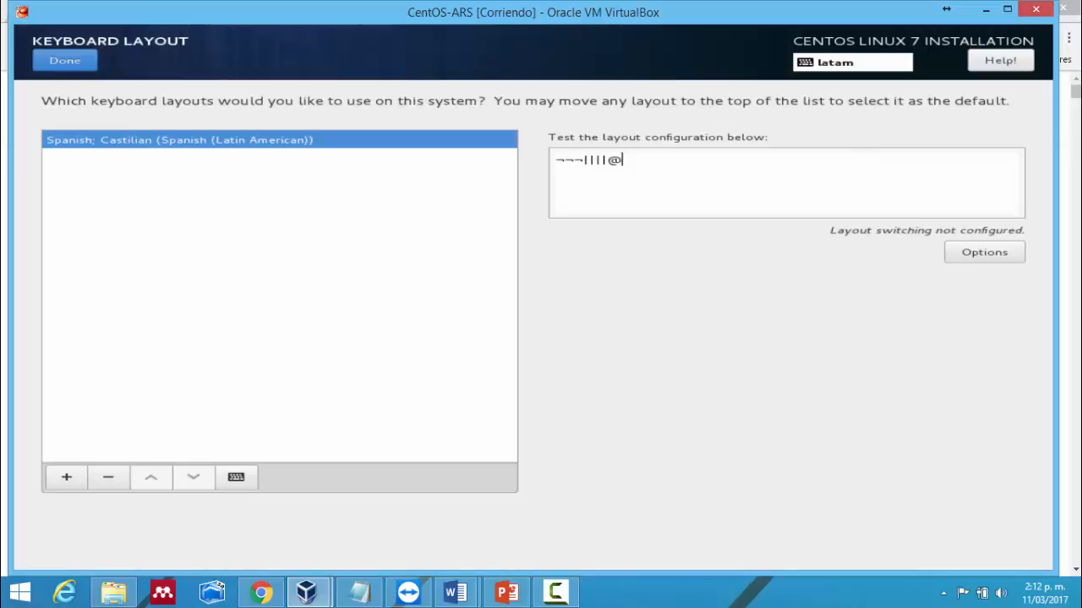
text(@@@---)
key(BackSpace)
key(BackSpace)
key(BackSpace)
key(BackSpace)
key(BackSpace)
key(BackSpace)
key(BackSpace)
key(BackSpace)
key(BackSpace)
key(BackSpace)
key(BackSpace)
key(BackSpace)
key(BackSpace)
key(BackSpace)
click(41, 56)
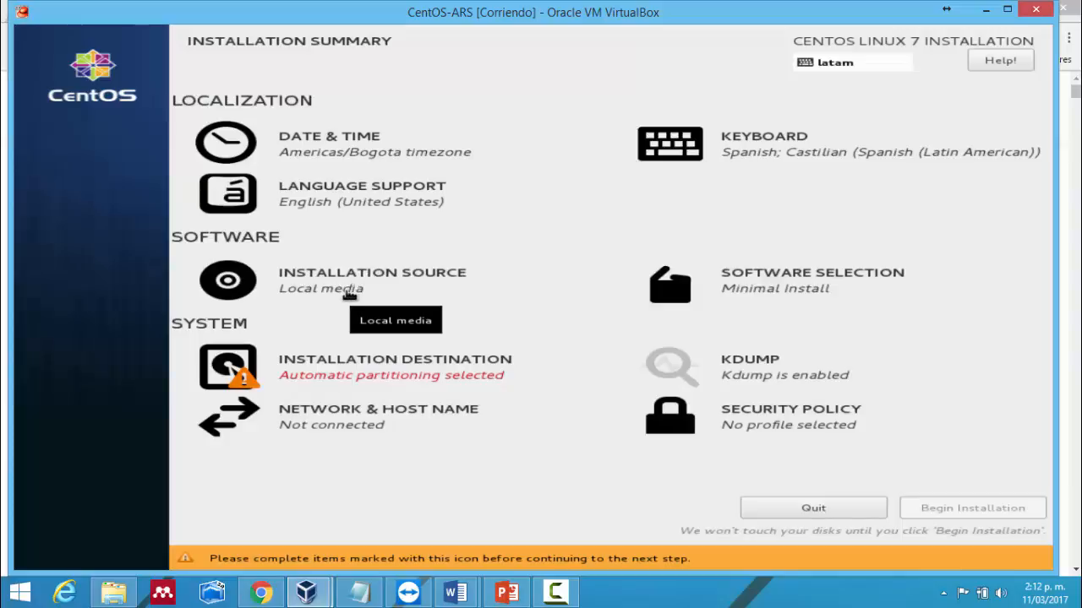
click(351, 287)
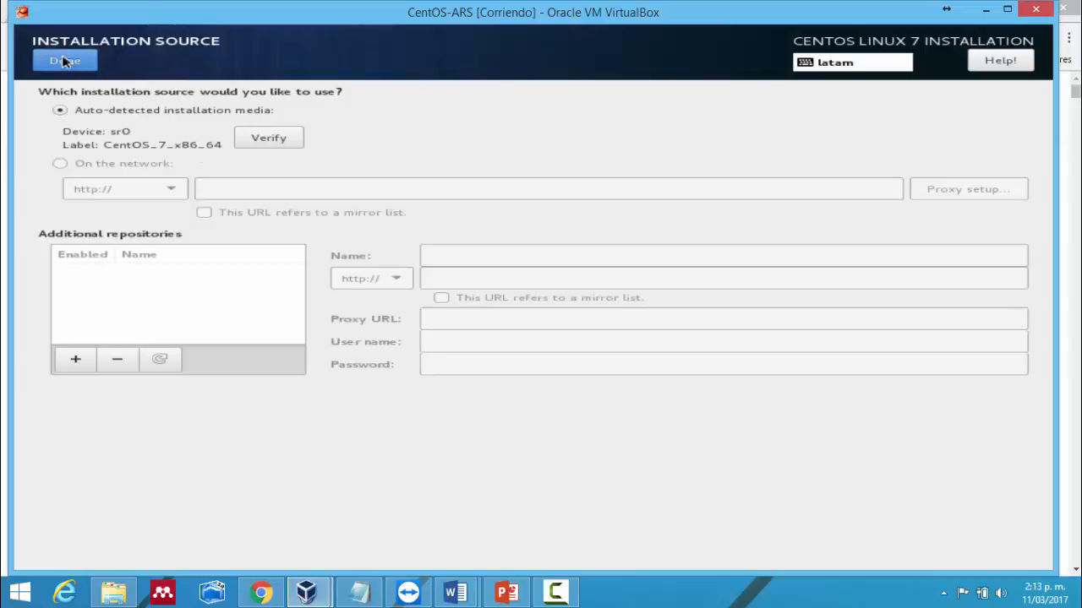
click(65, 61)
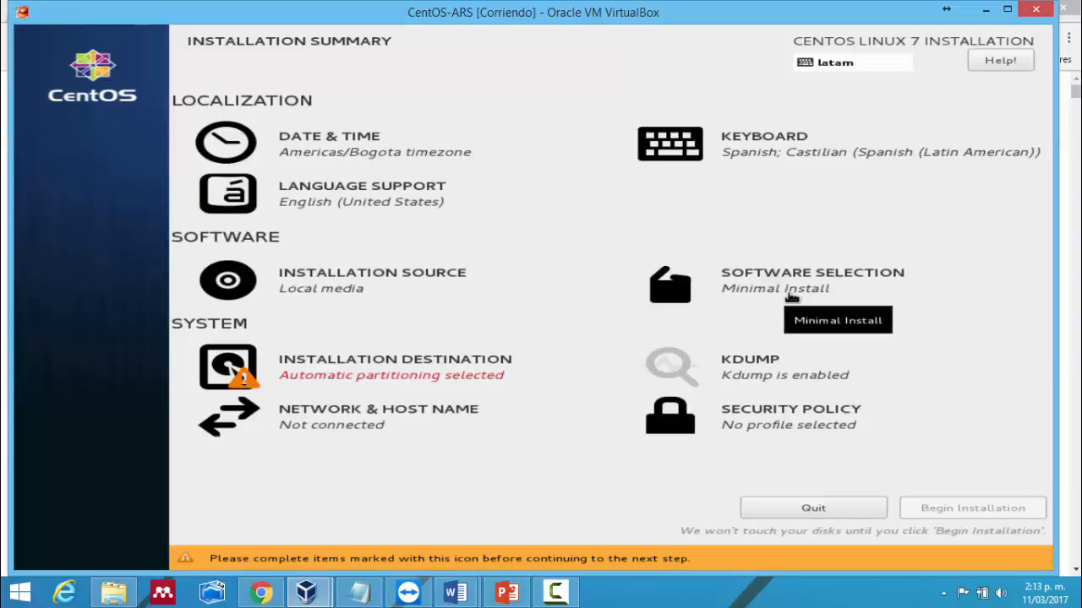
- In Software Selection, preview Compute Node, Infrastructure Server and File and Print Server environments
click(791, 298)
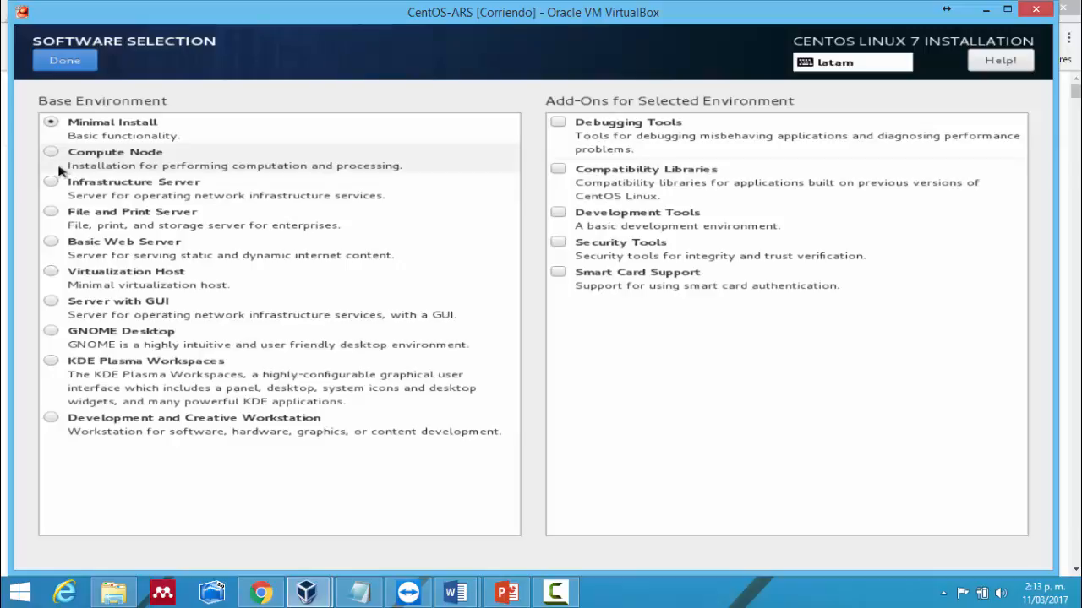
click(59, 170)
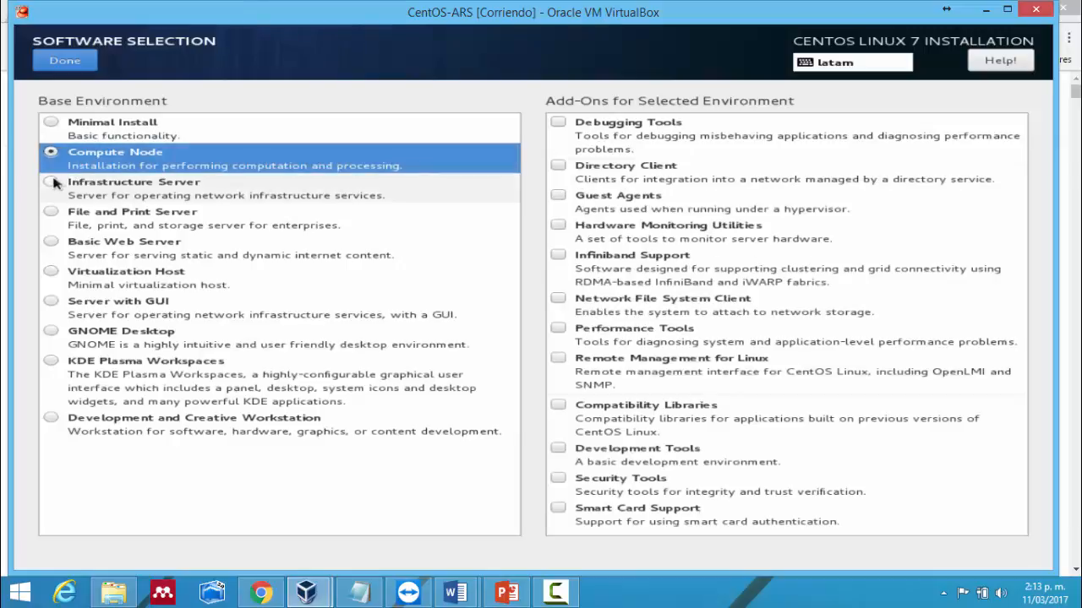
click(53, 183)
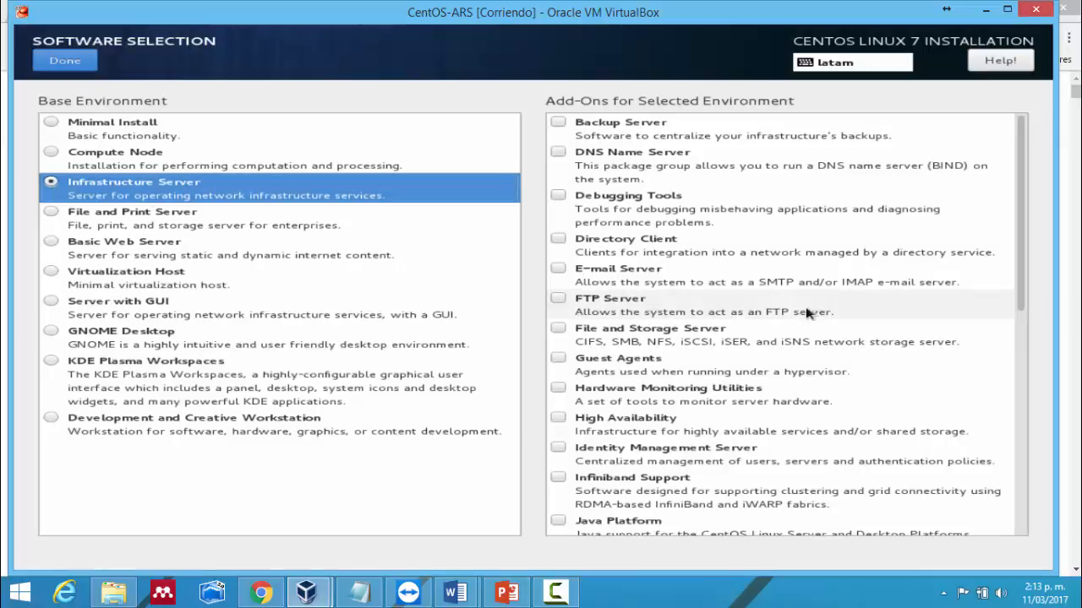
click(61, 228)
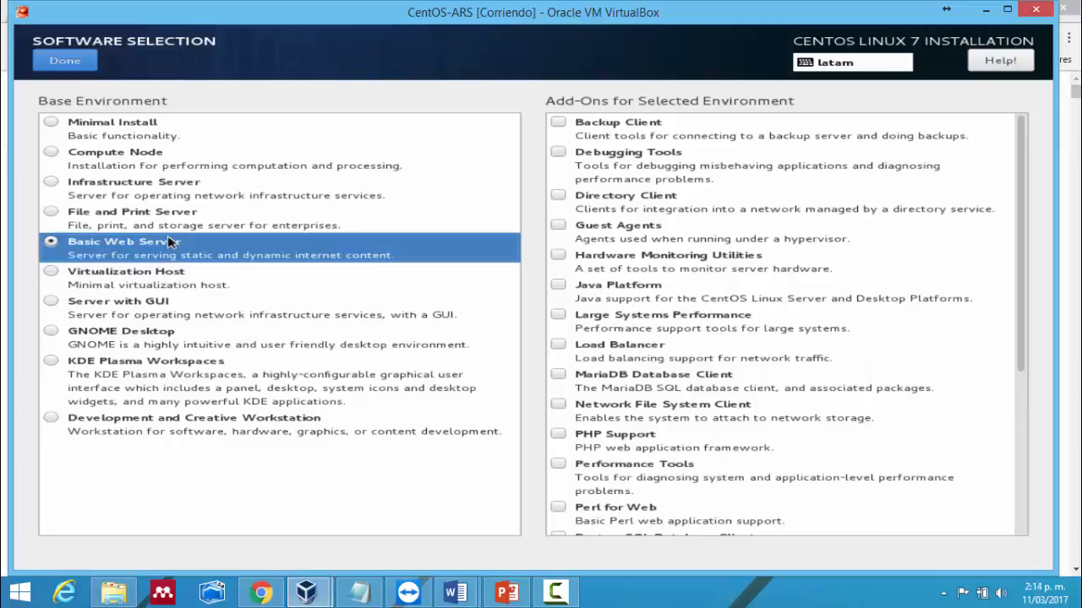
- Compare Virtualization Host, Server with GUI, GNOME Desktop and KDE Plasma Workspaces, then settle on GNOME Desktop
click(129, 275)
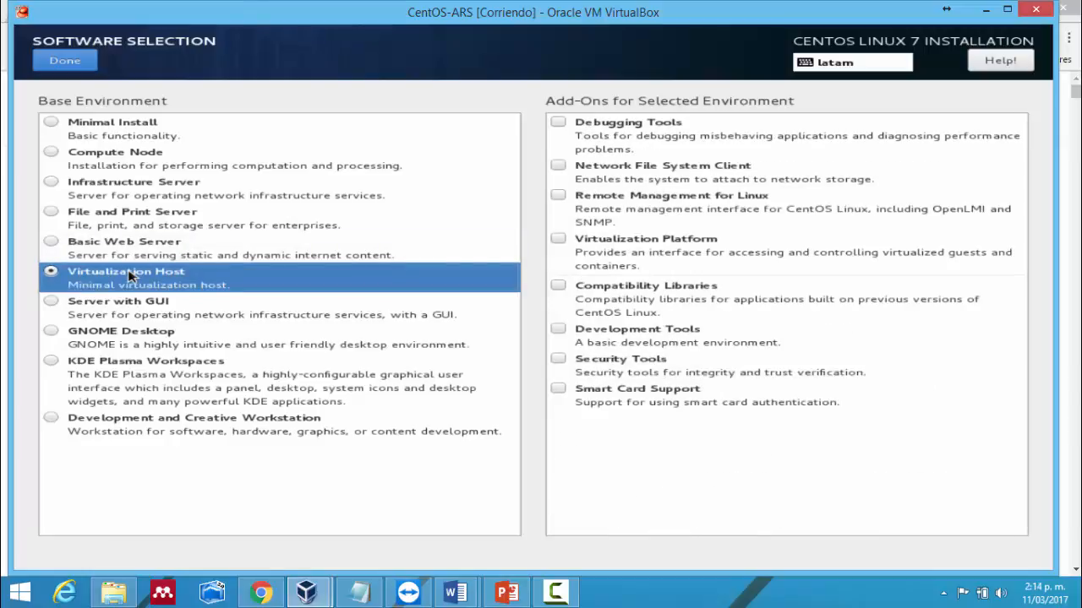
click(162, 319)
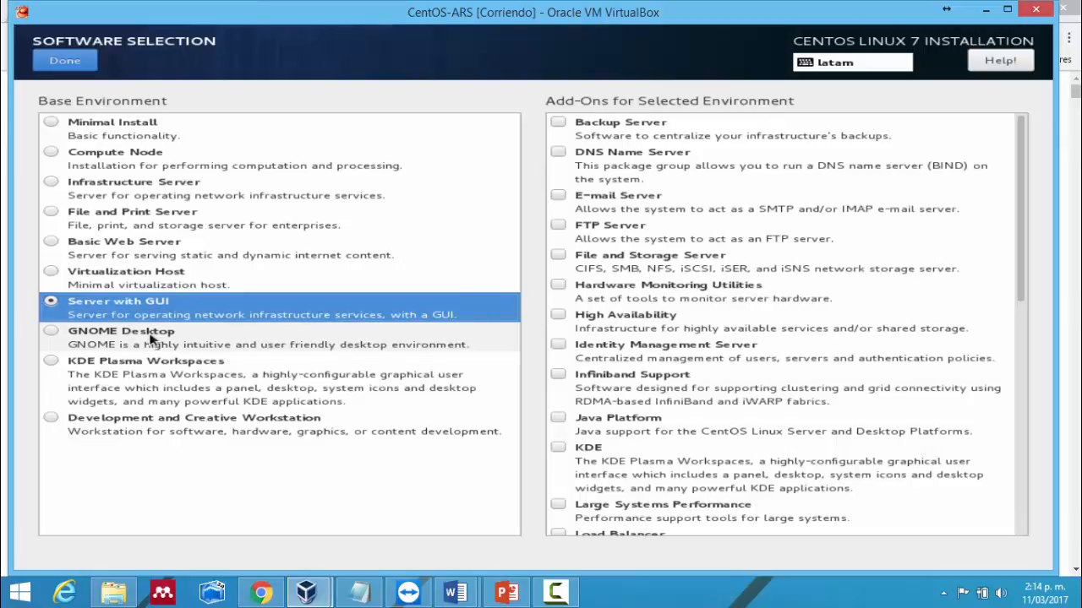
click(150, 338)
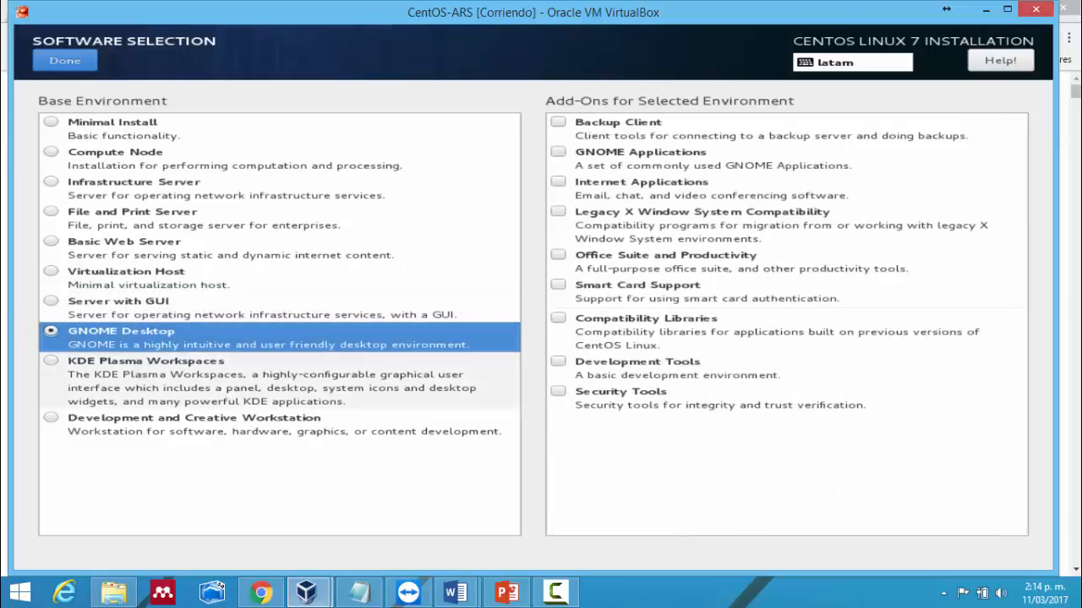
click(140, 372)
click(161, 349)
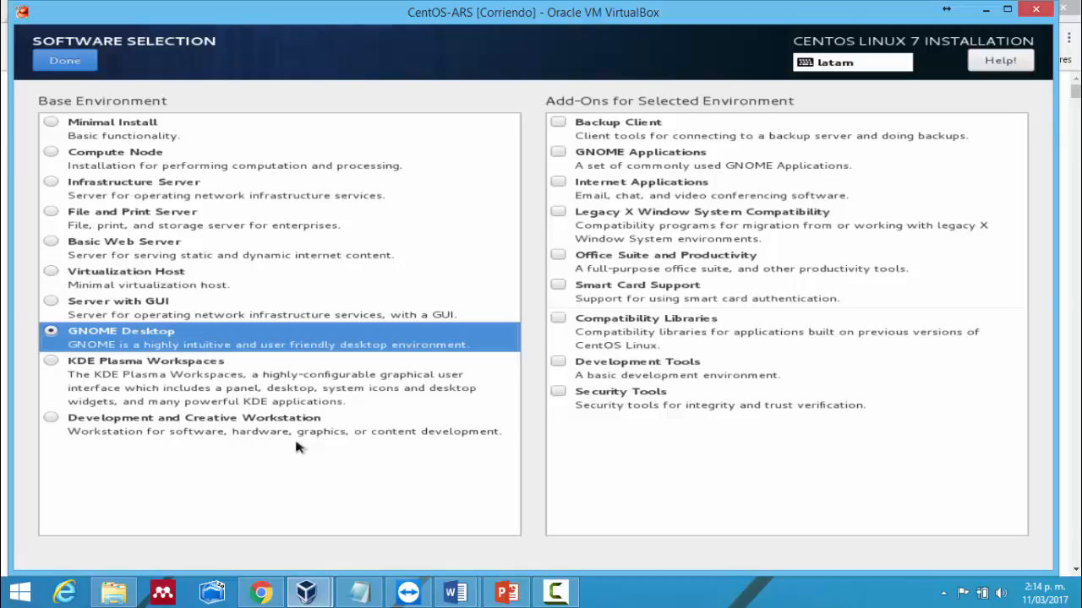
- Choose Infrastructure Server with no add-ons, trying then clearing Resilient Storage, and confirm the selection
click(190, 201)
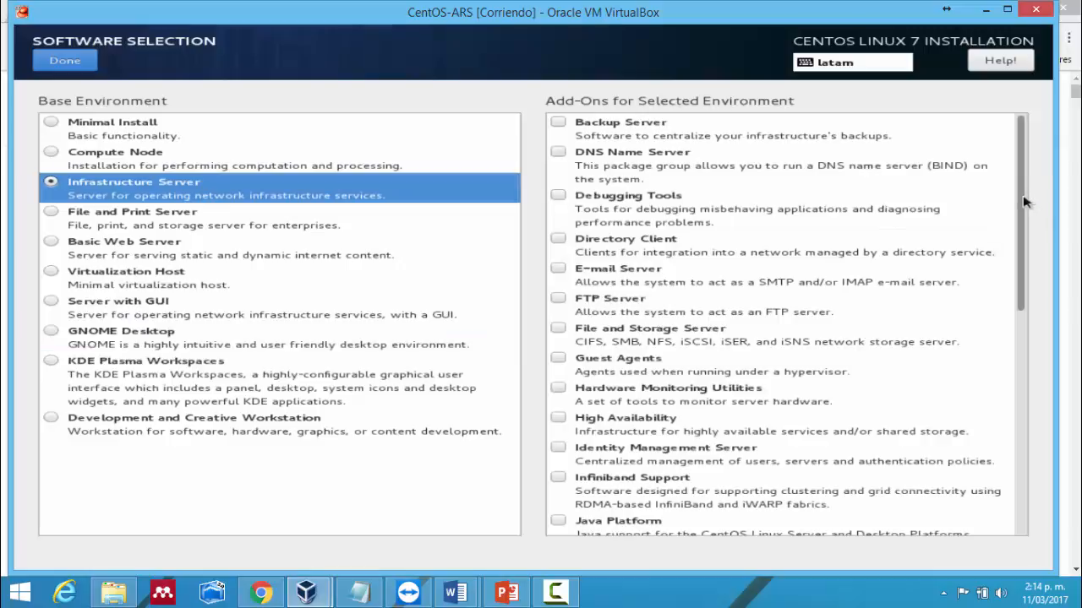
drag(1023, 196, 1024, 196)
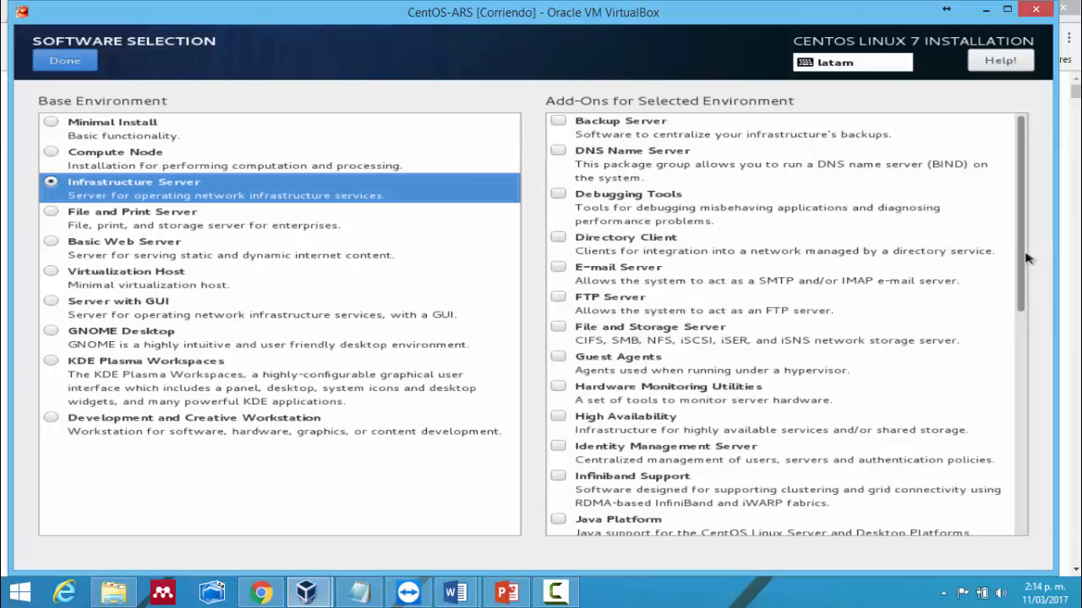
drag(1026, 258, 1020, 489)
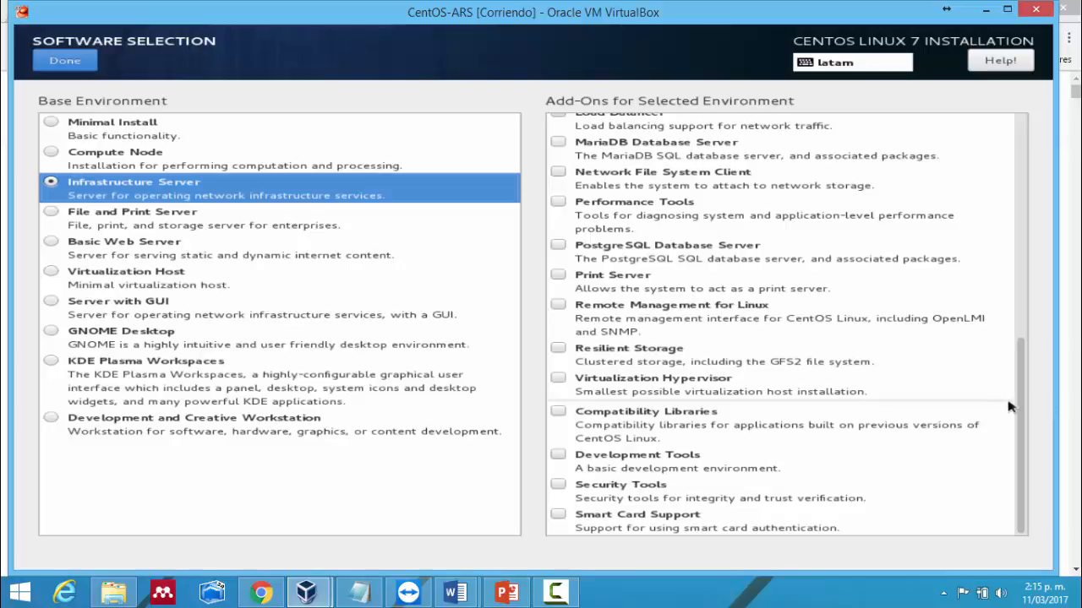
click(630, 365)
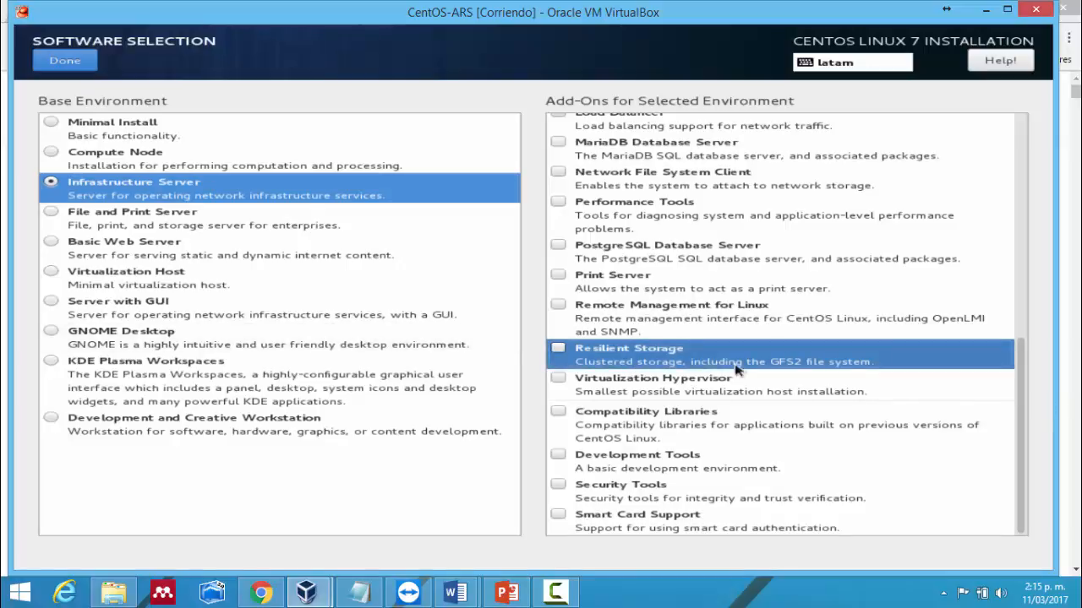
click(737, 369)
drag(1029, 406, 1040, 171)
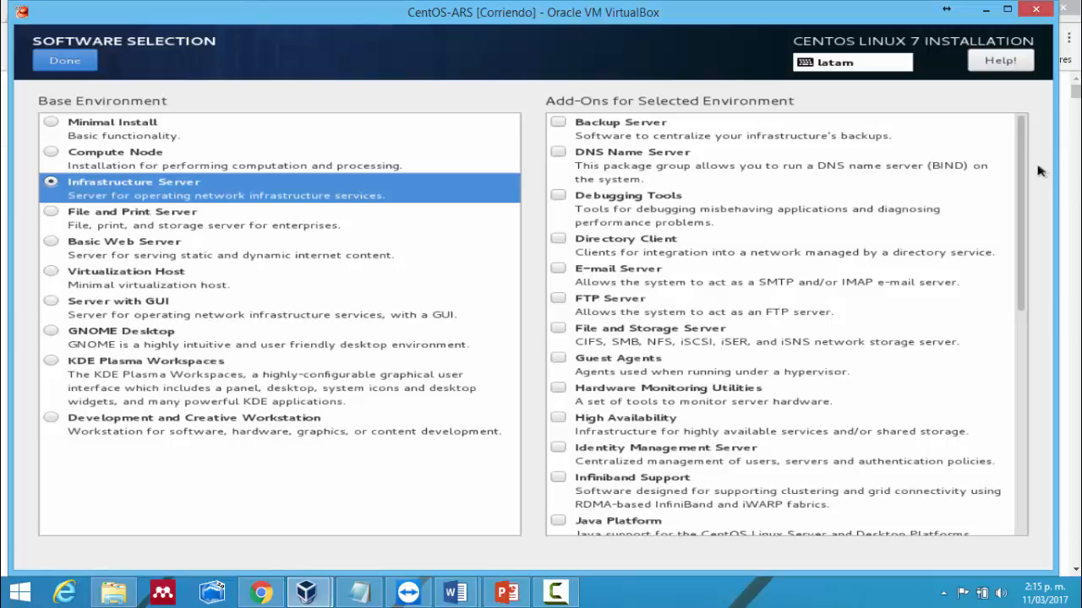
click(50, 60)
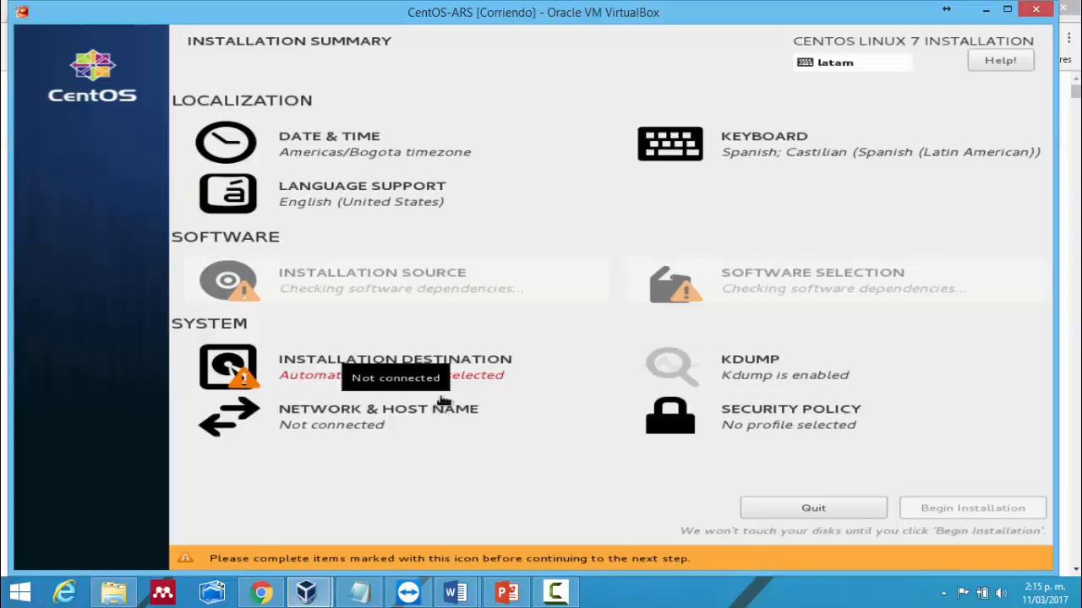
- Open Installation Destination to view the 20 GiB sda disk with automatic partitioning
click(452, 394)
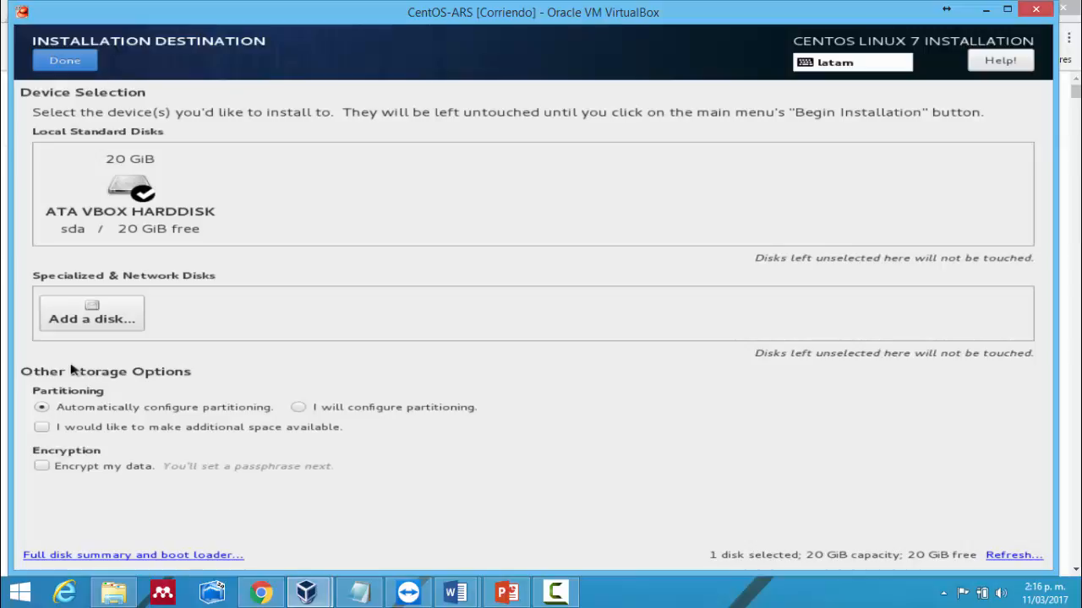
- Select 'I will configure partitioning' and continue to the Manual Partitioning page
click(318, 412)
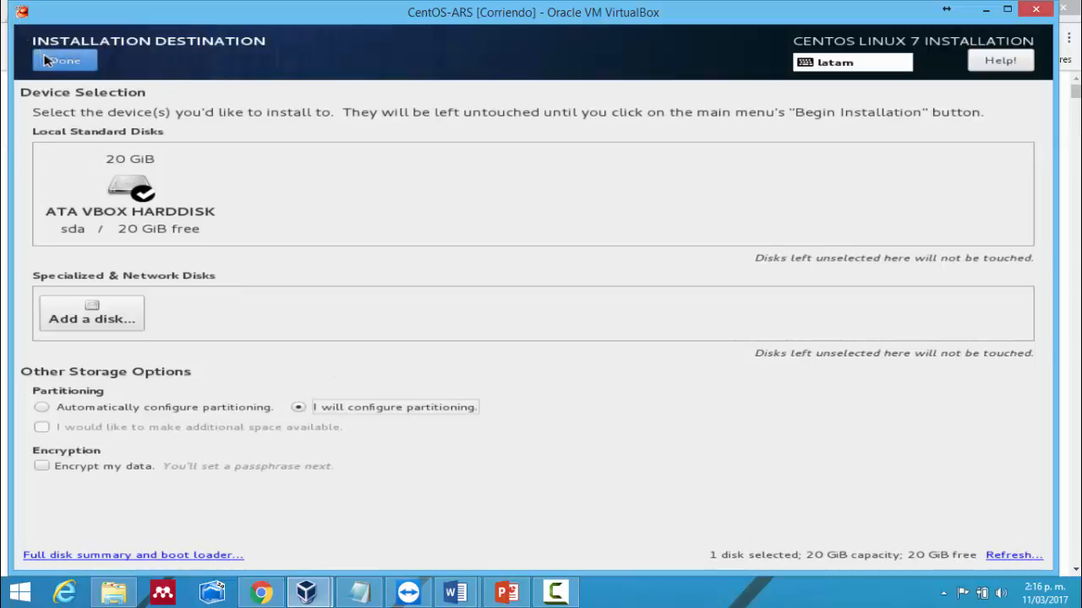
click(48, 61)
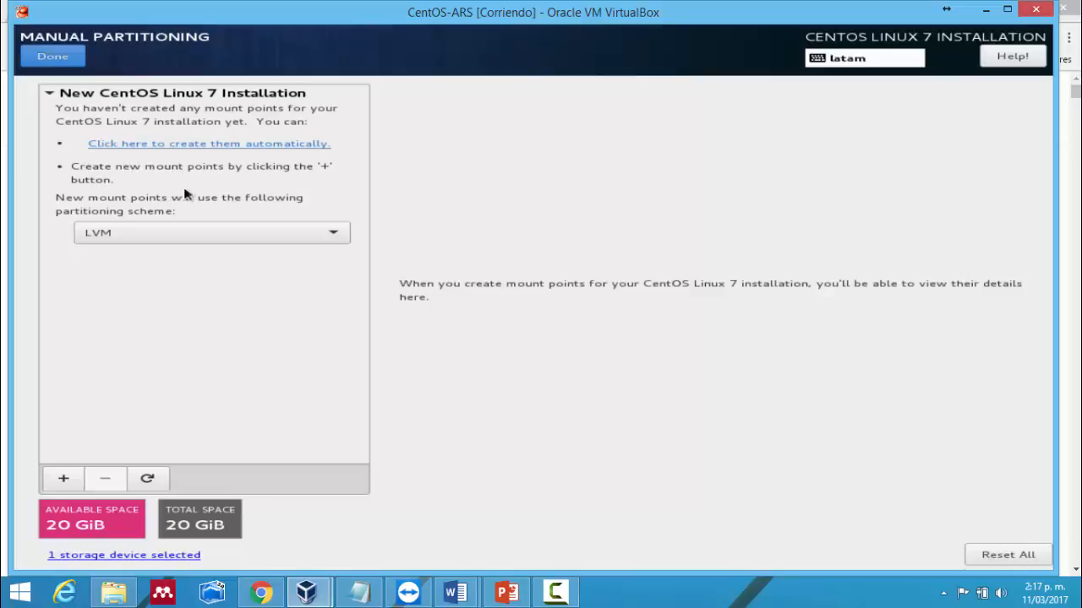
- Change the partitioning scheme for new mount points from LVM to Standard Partition
click(205, 231)
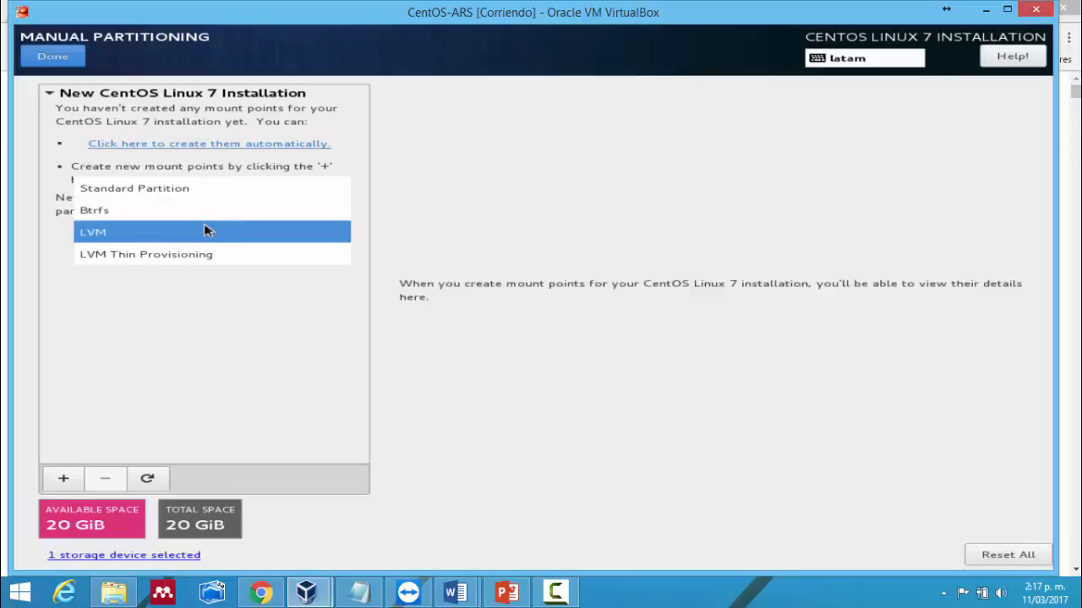
click(231, 191)
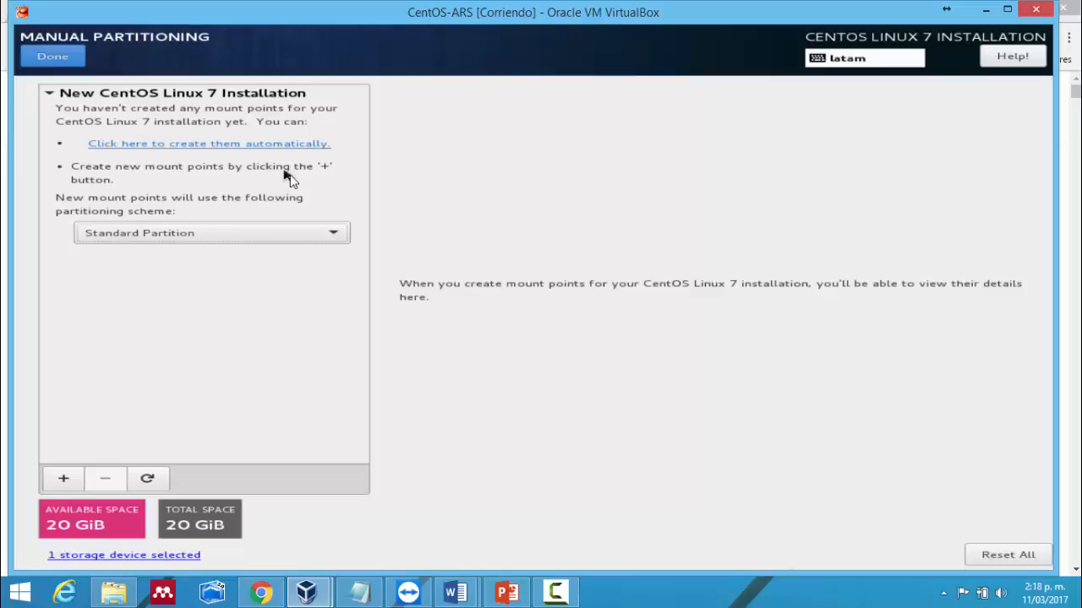
- Auto-create the /boot (1024 MiB), / (17 GiB) and swap (2048 MiB) mount points
click(253, 146)
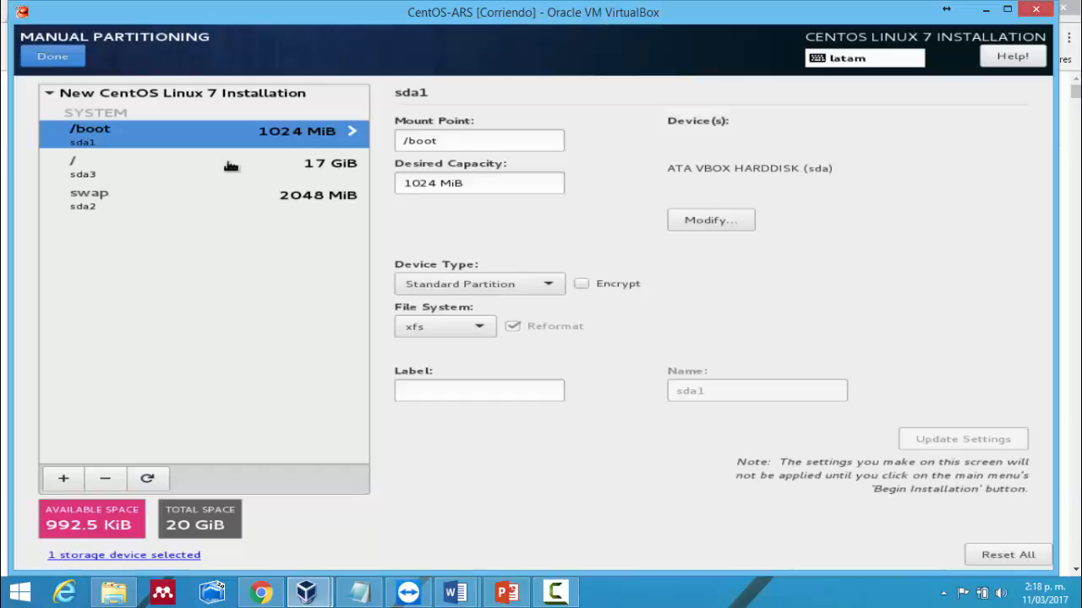
- Change the /boot desired capacity from 1024 to 512 MiB
drag(437, 182, 403, 185)
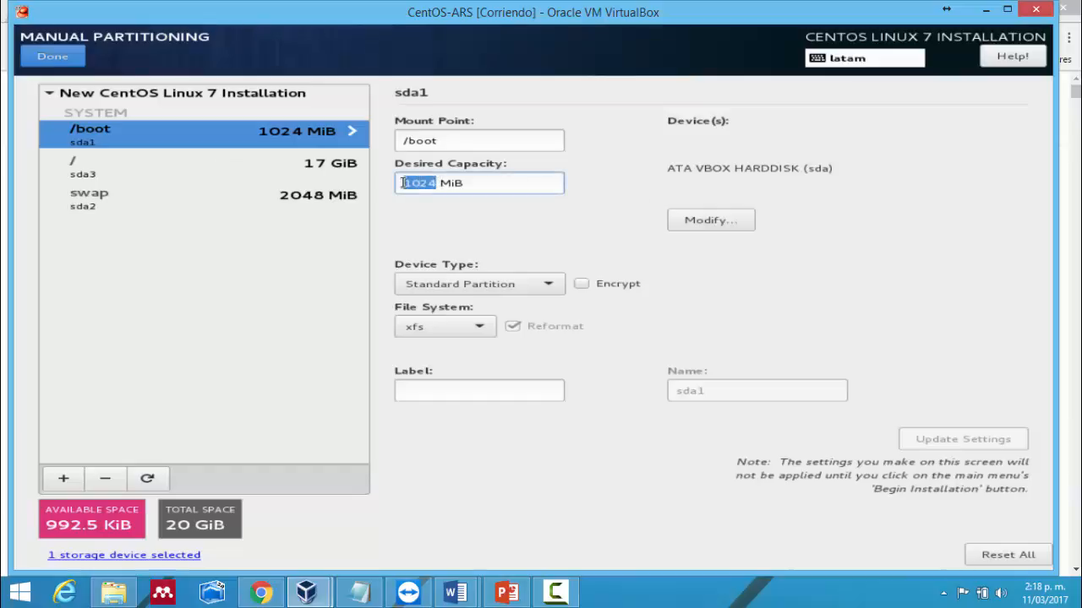
text(512)
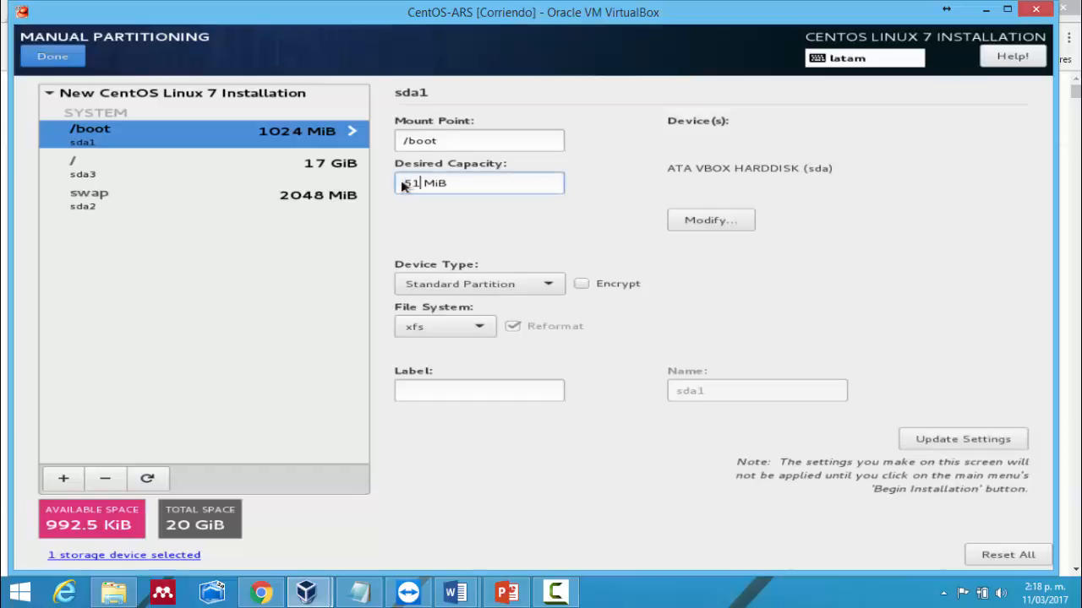
click(232, 172)
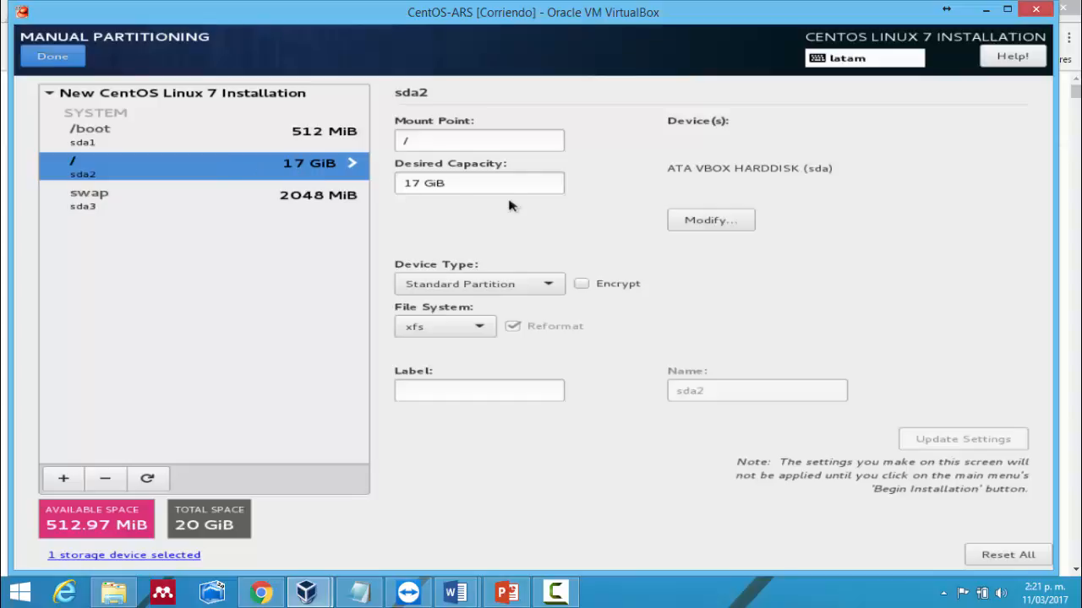
- Change the / partition's desired capacity from 17 GiB to 10 GiB
click(422, 185)
key(BackSpace)
text(0)
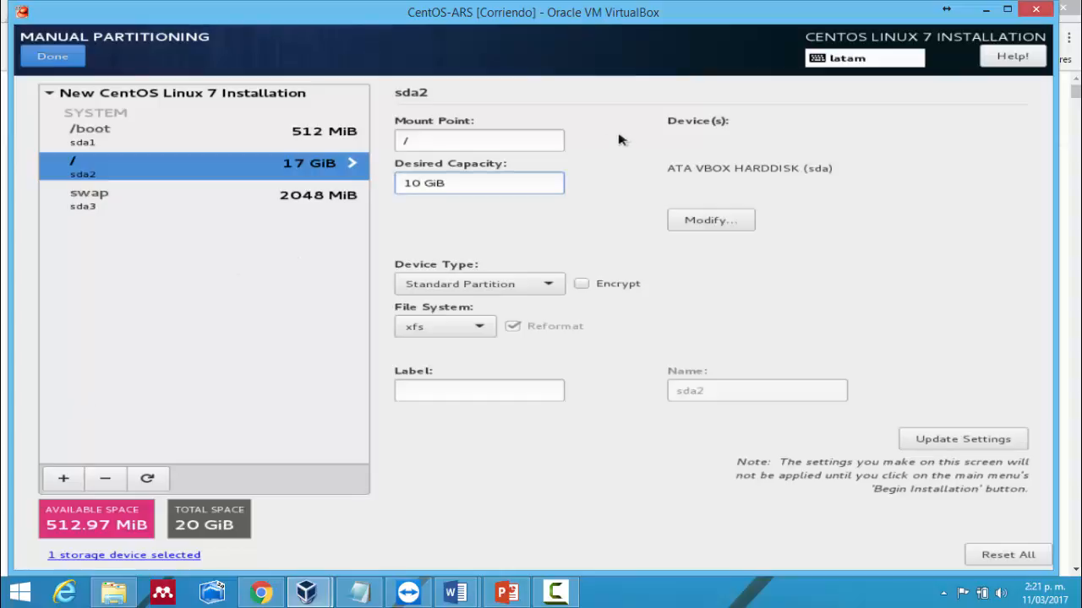
click(547, 141)
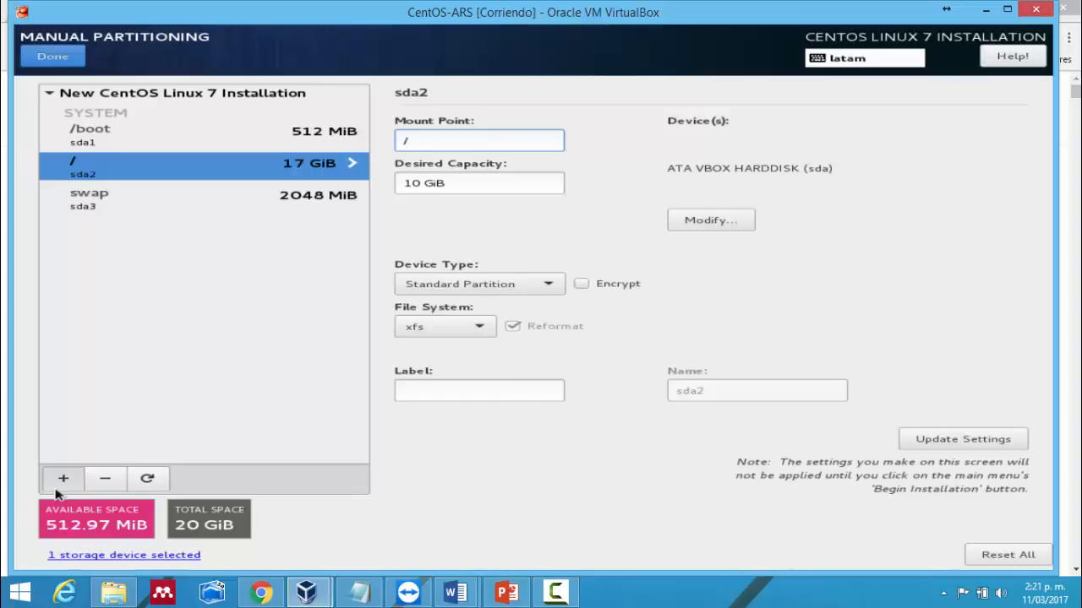
- Add a /var mount point with 4GB desired capacity, created as 3814 MiB
click(57, 488)
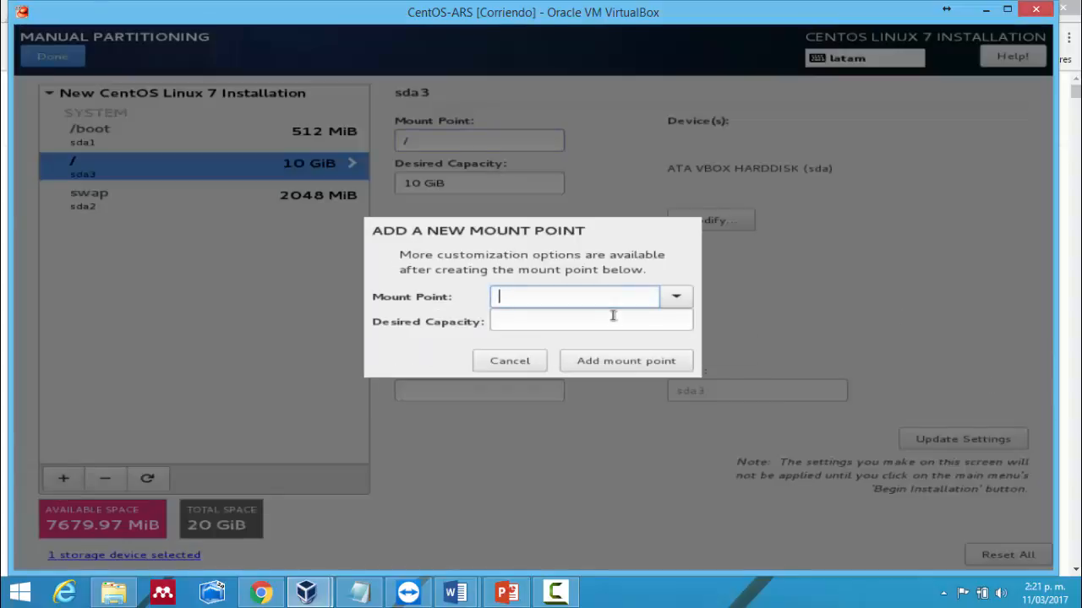
text(/va)
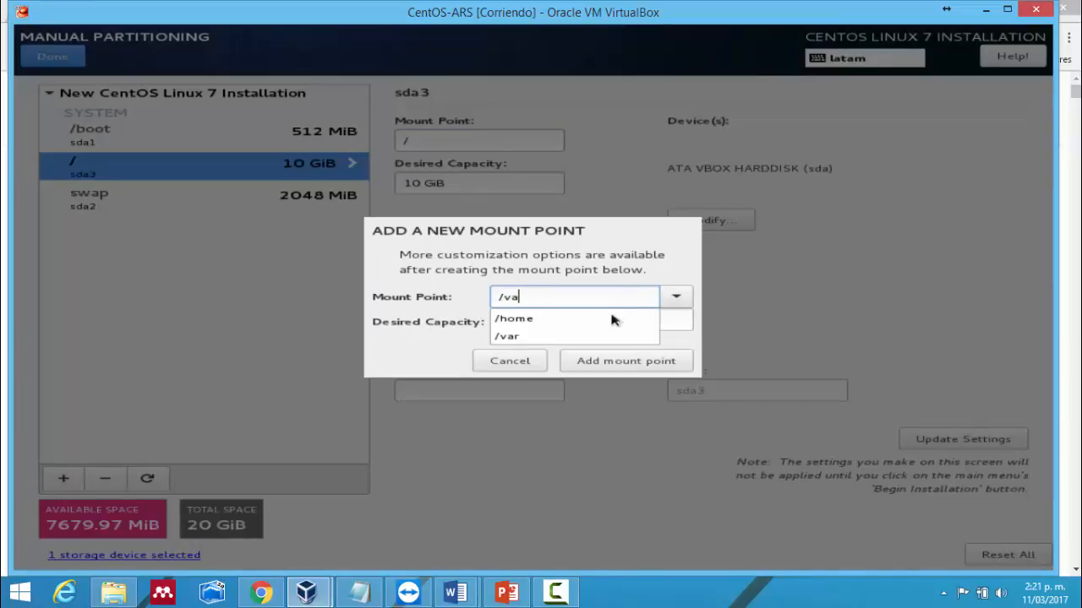
text(r)
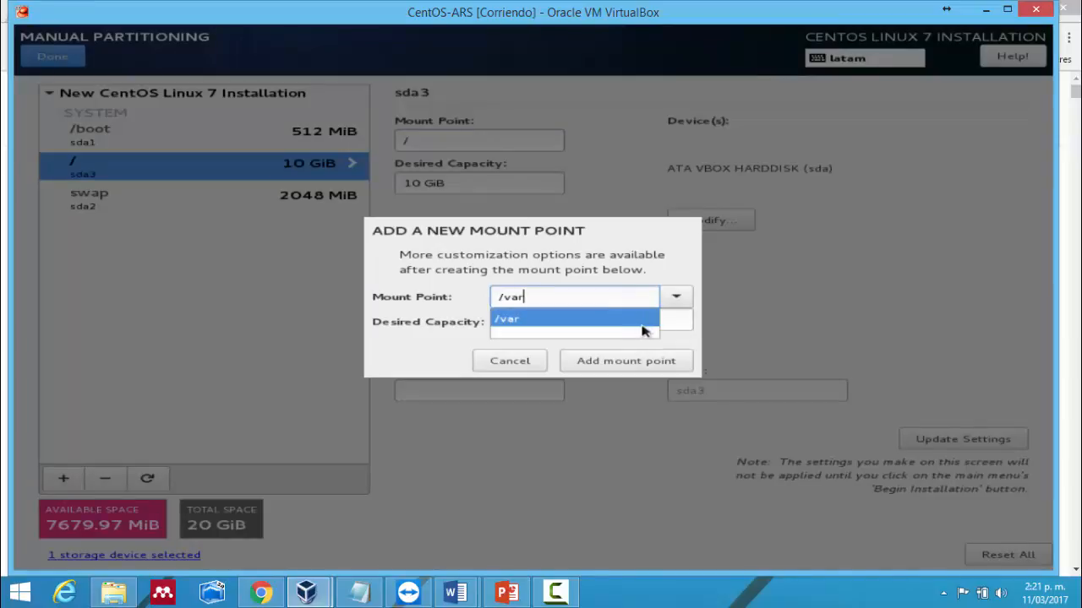
click(667, 326)
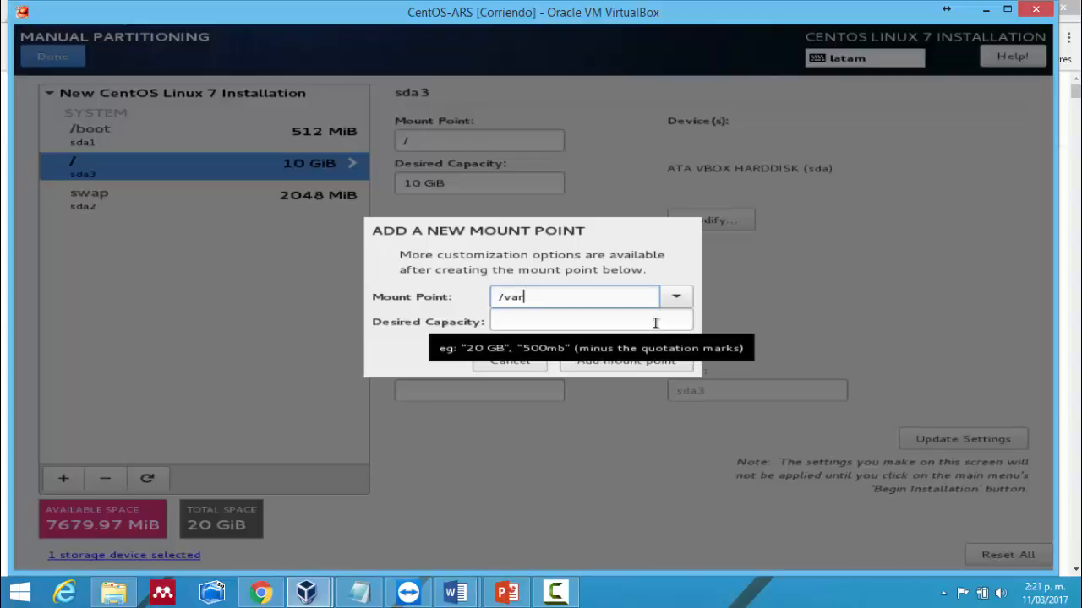
click(656, 323)
text(3)
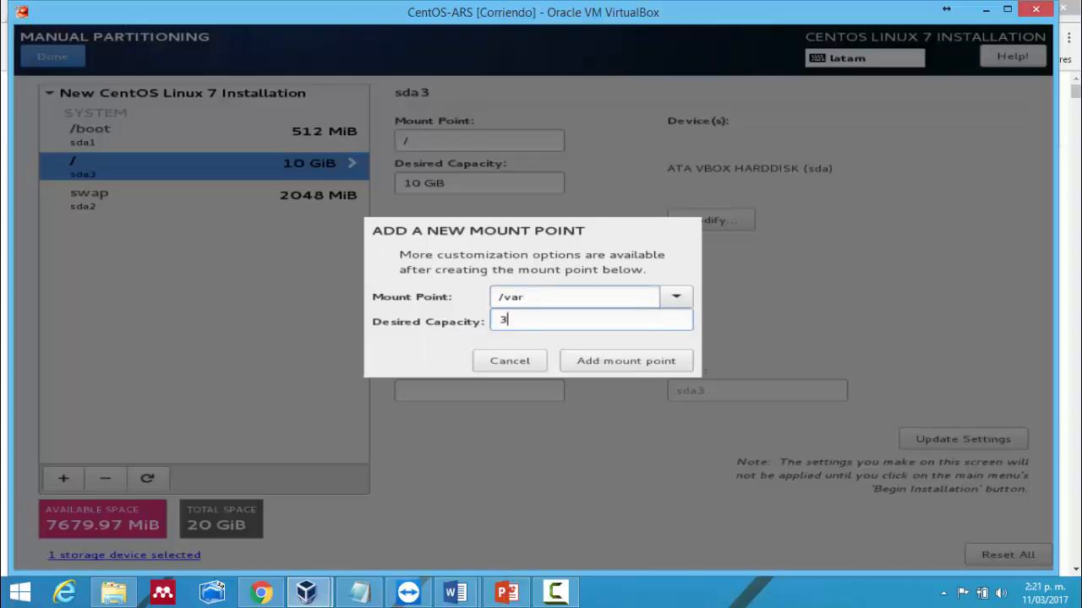
text(GB)
key(Left)
key(Left)
key(BackSpace)
text(4)
key(BackSpace)
text(2)
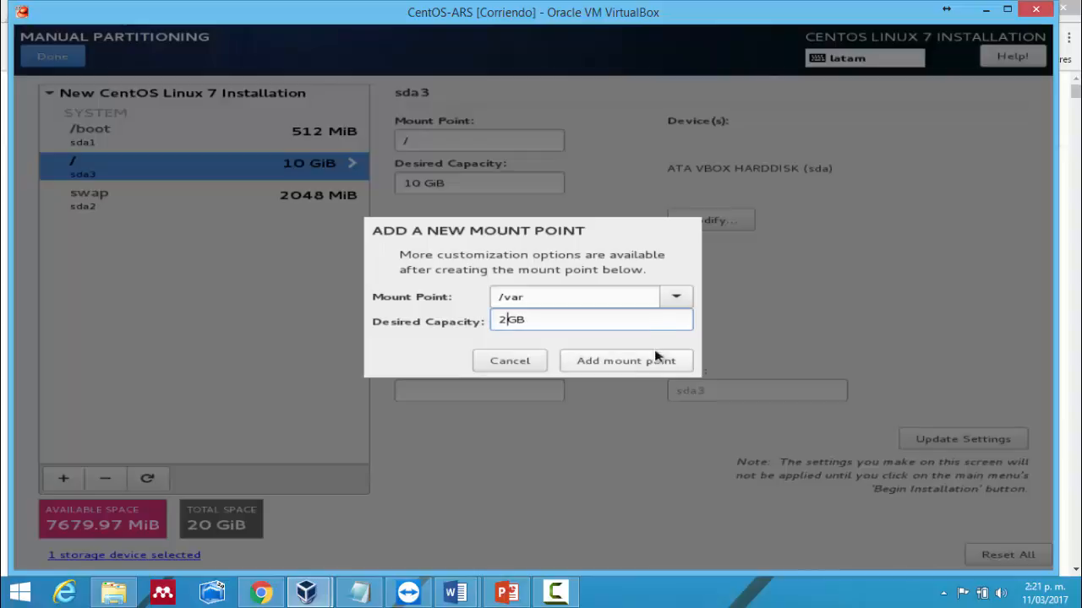
key(BackSpace)
text(4)
click(649, 362)
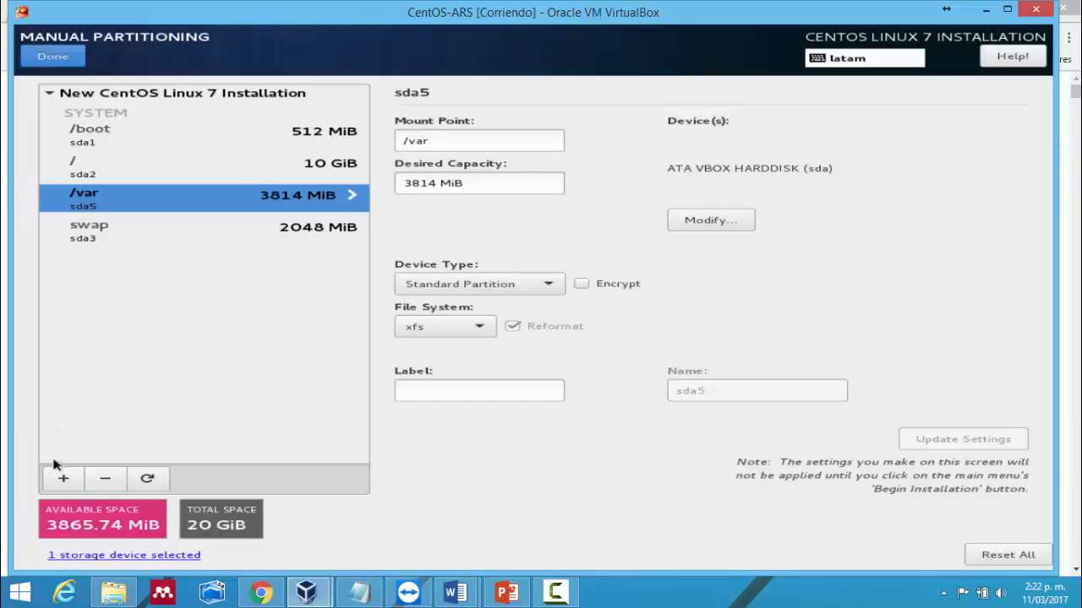
- Dismiss a stray Chrome jump list, then add a /home mount point with 6GB desired capacity
right_click(262, 592)
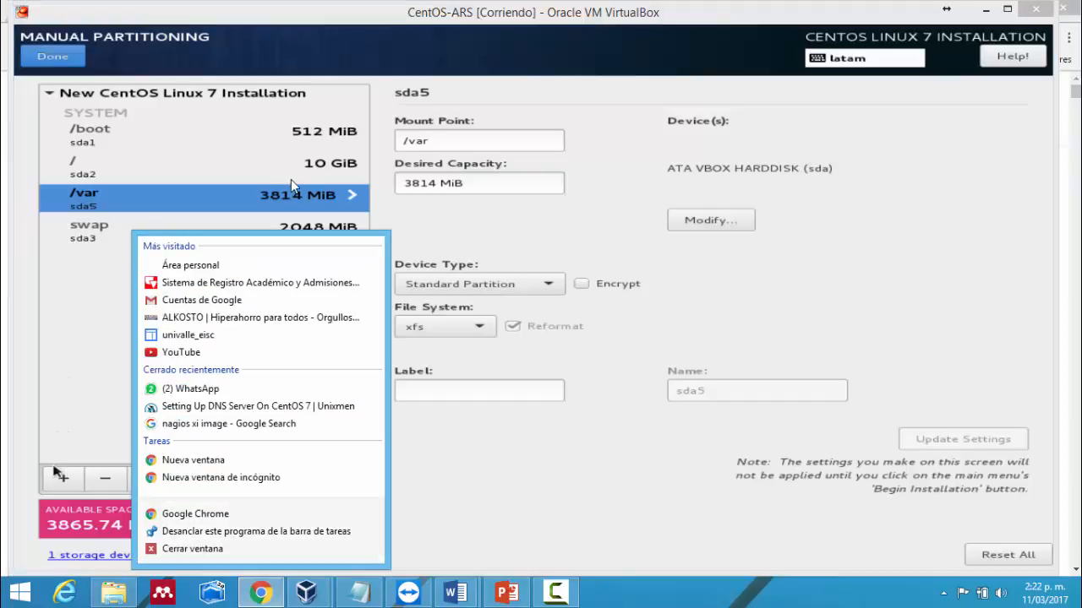
click(55, 475)
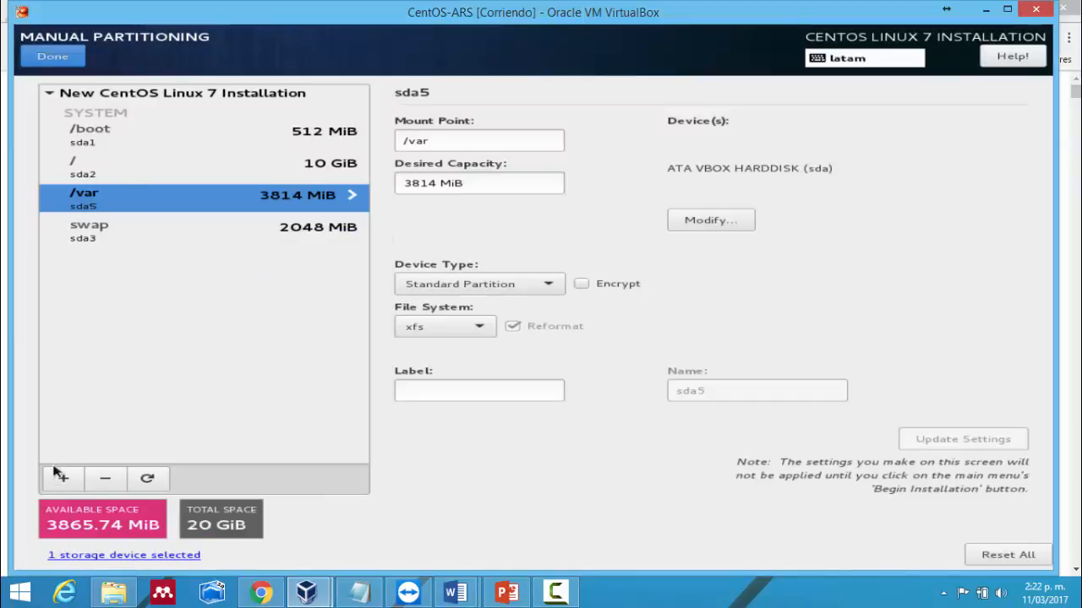
click(62, 478)
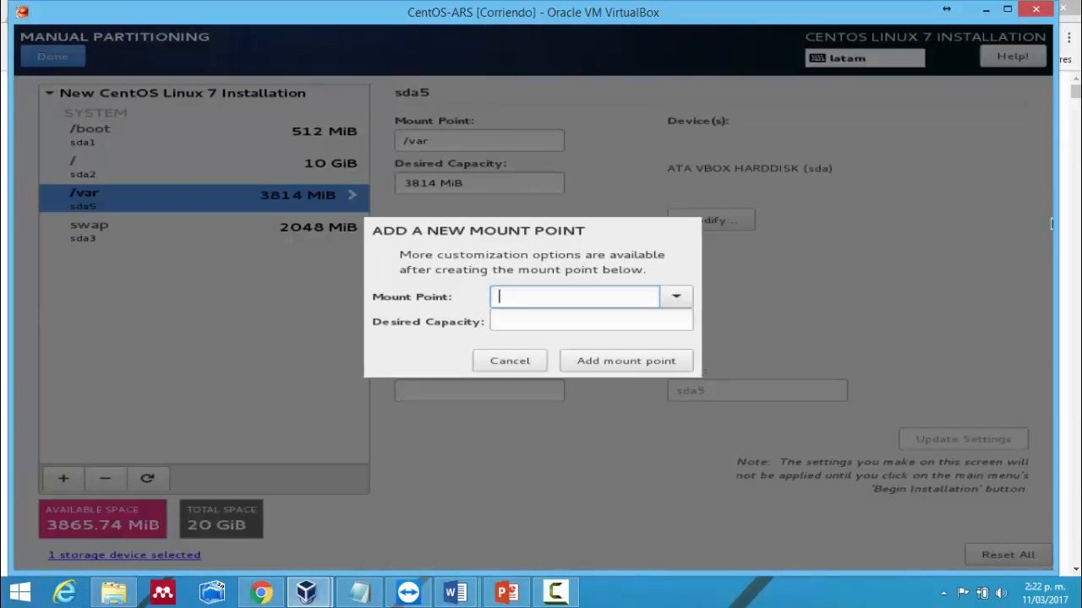
text(/)
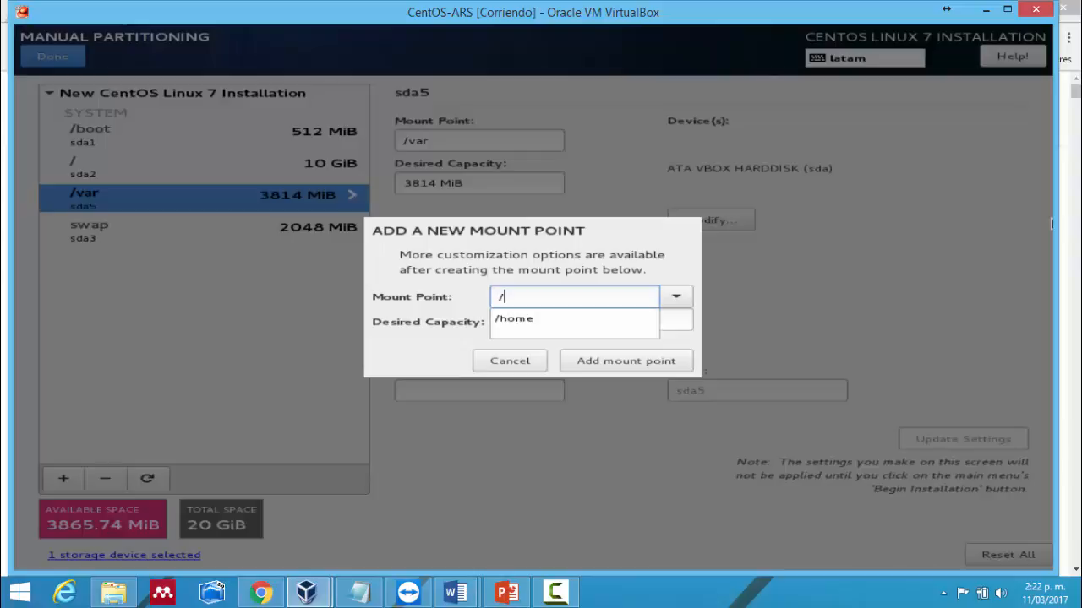
text(home)
key(Return)
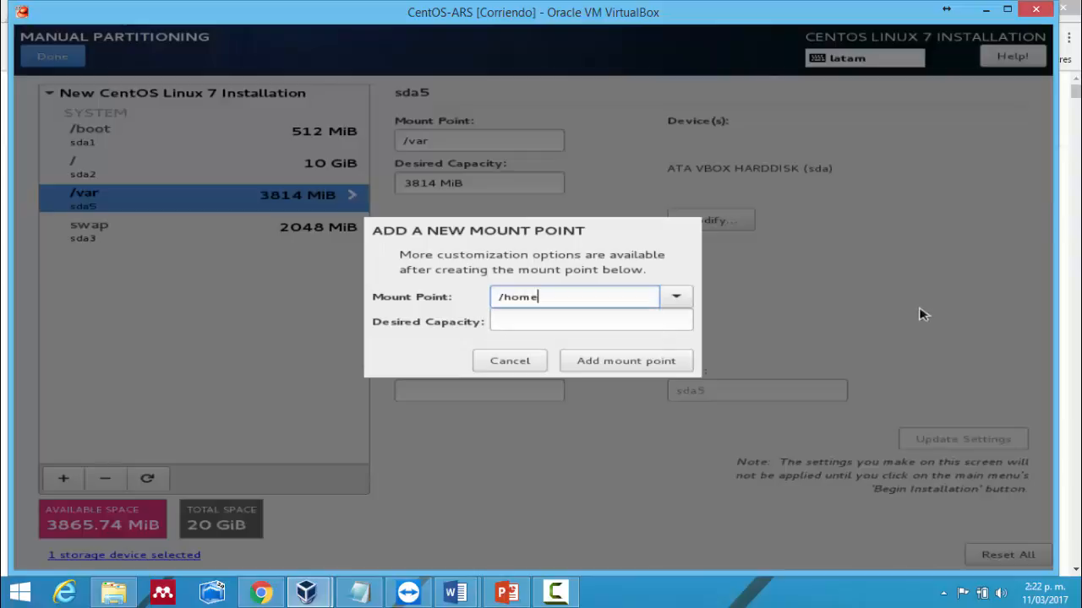
click(558, 326)
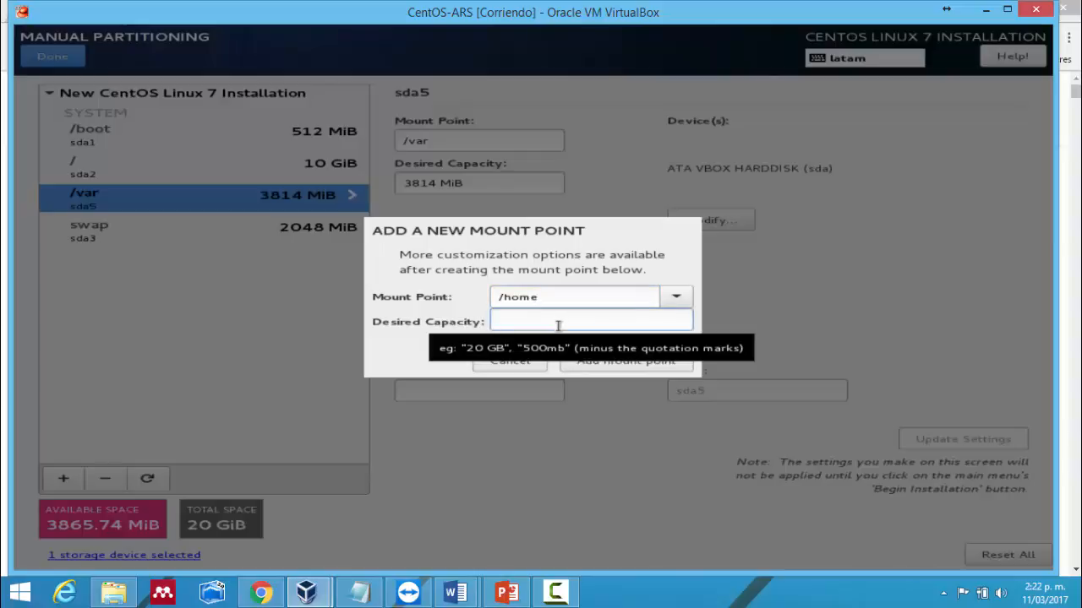
text(6)
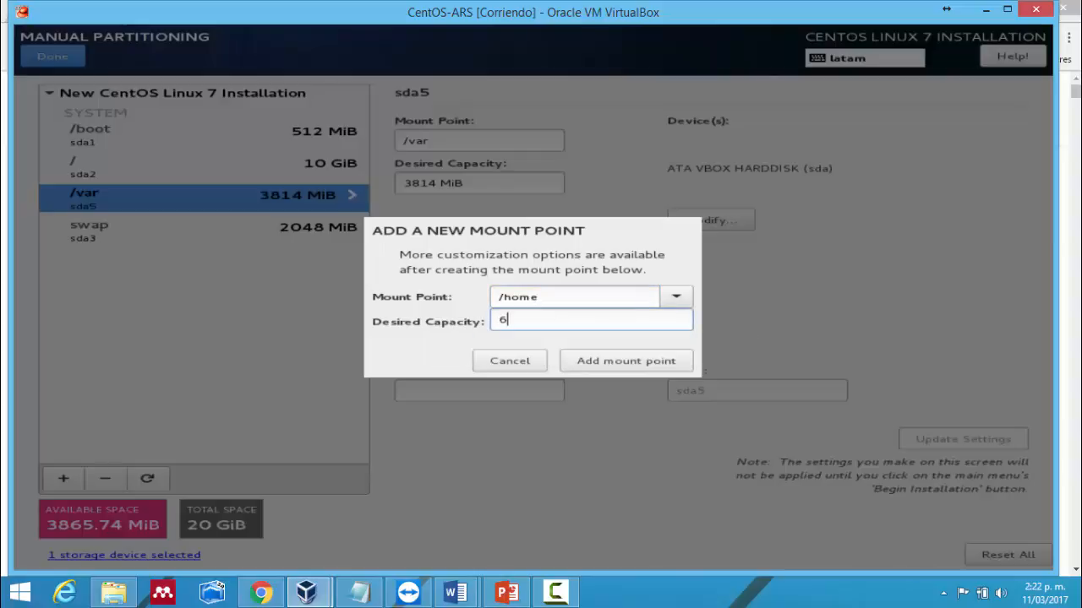
text(GB)
key(Home)
key(Right)
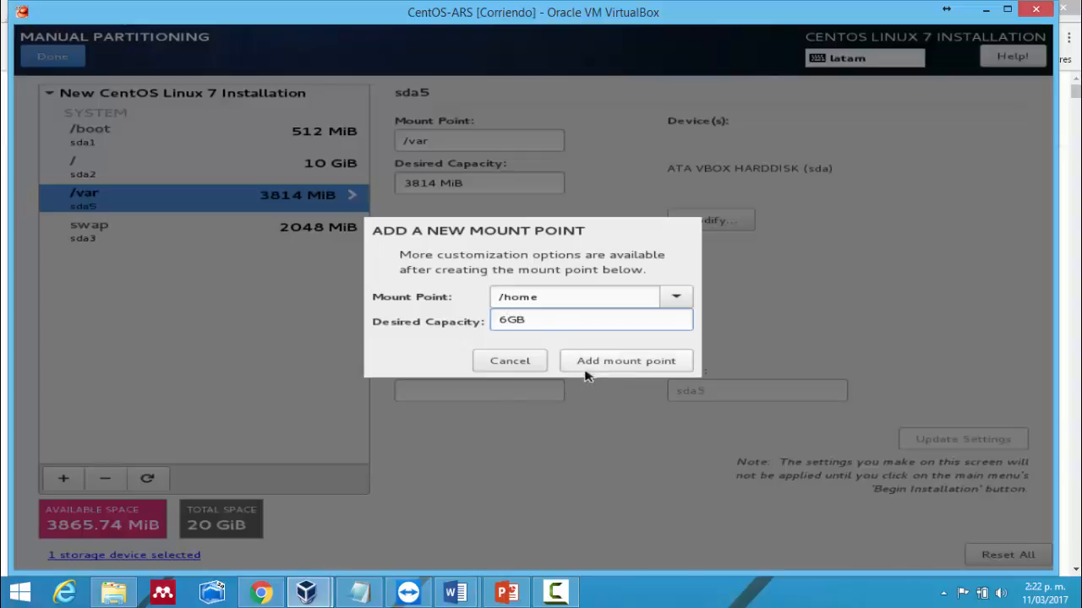
click(583, 371)
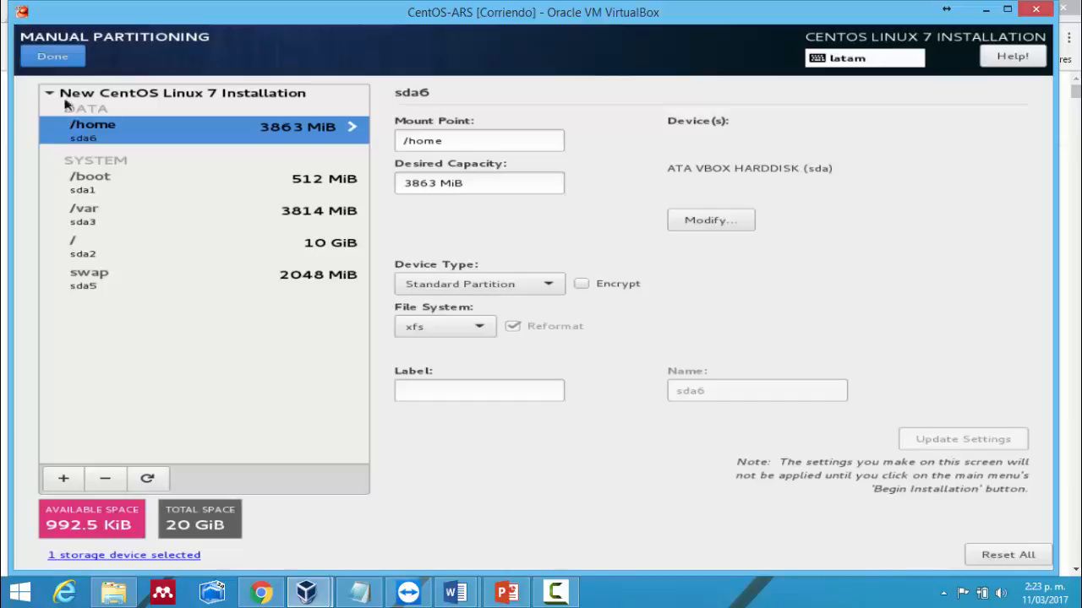
- Finish partitioning and scroll through the Summary of Changes with its xfs and swap format entries
click(63, 61)
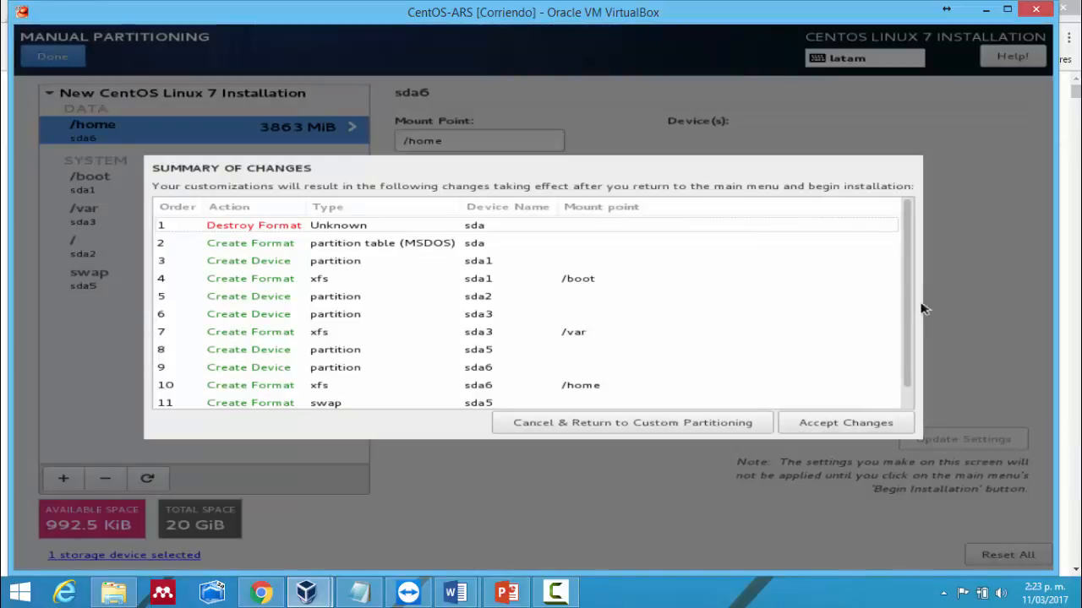
scroll(913, 307, down, 1)
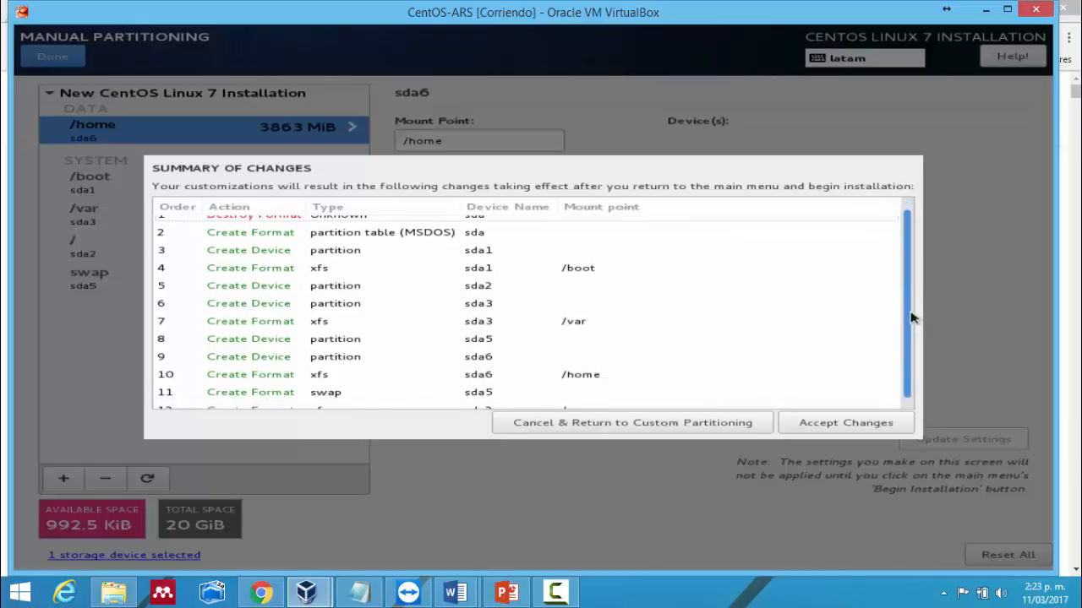
scroll(912, 306, up, 1)
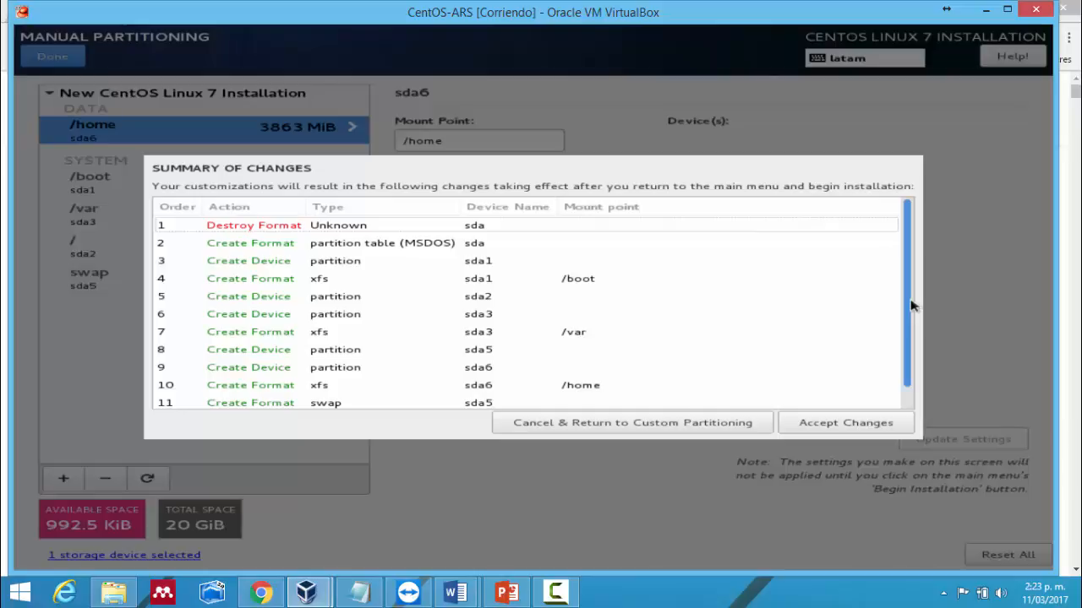
drag(911, 306, 904, 327)
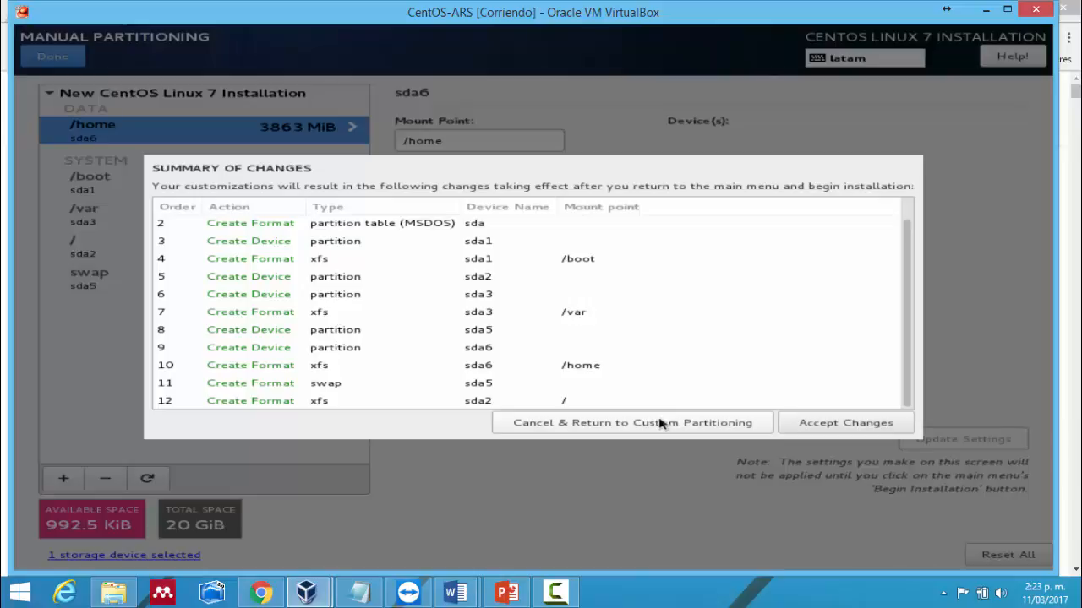
- Go back to custom partitioning, keep xfs as the /home file system, and accept the changes
click(664, 422)
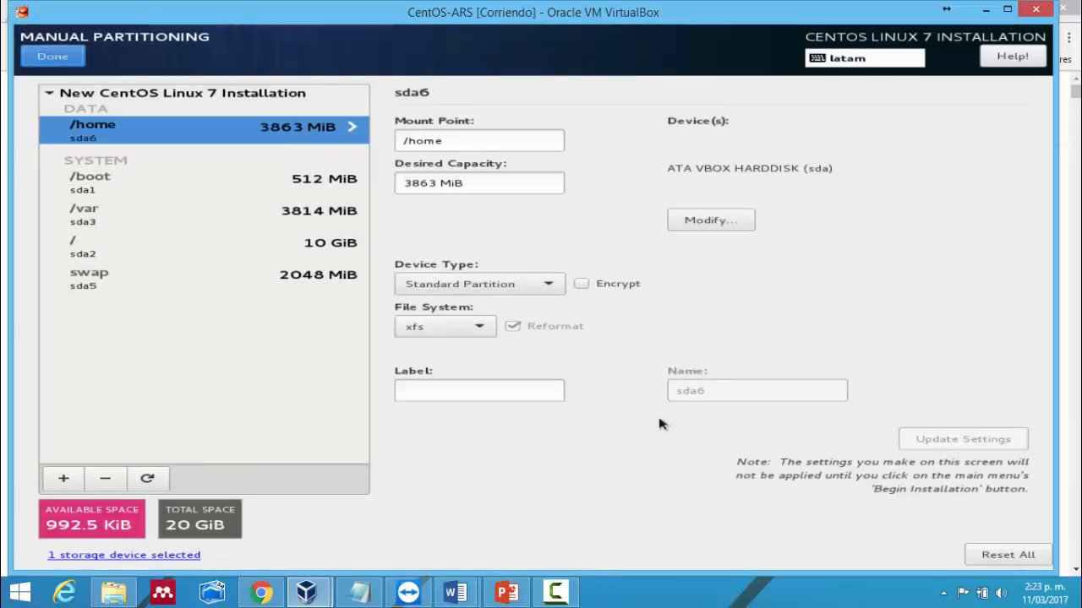
click(479, 327)
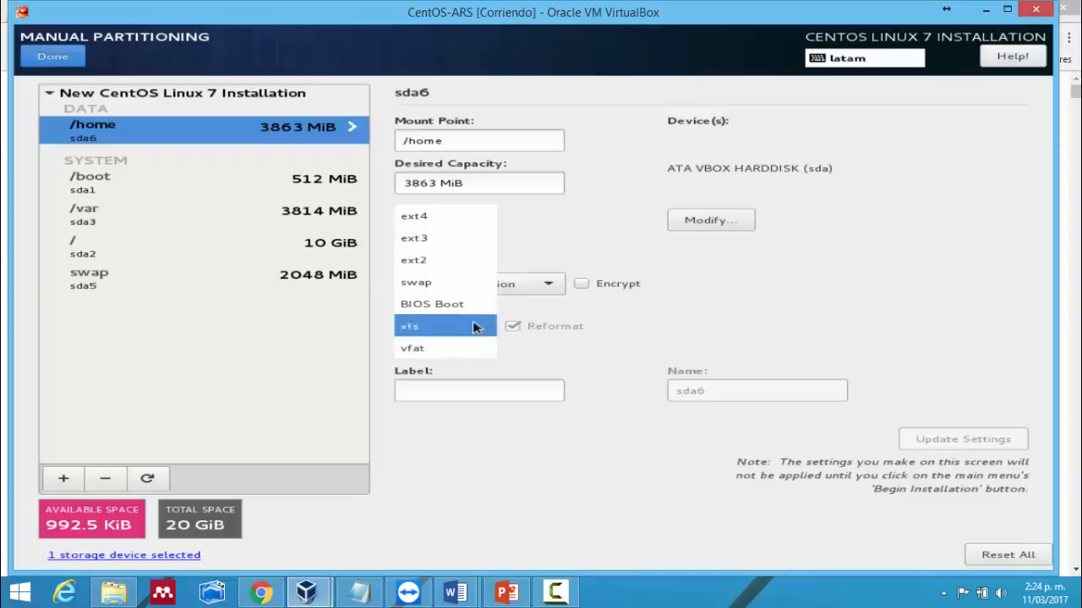
click(556, 468)
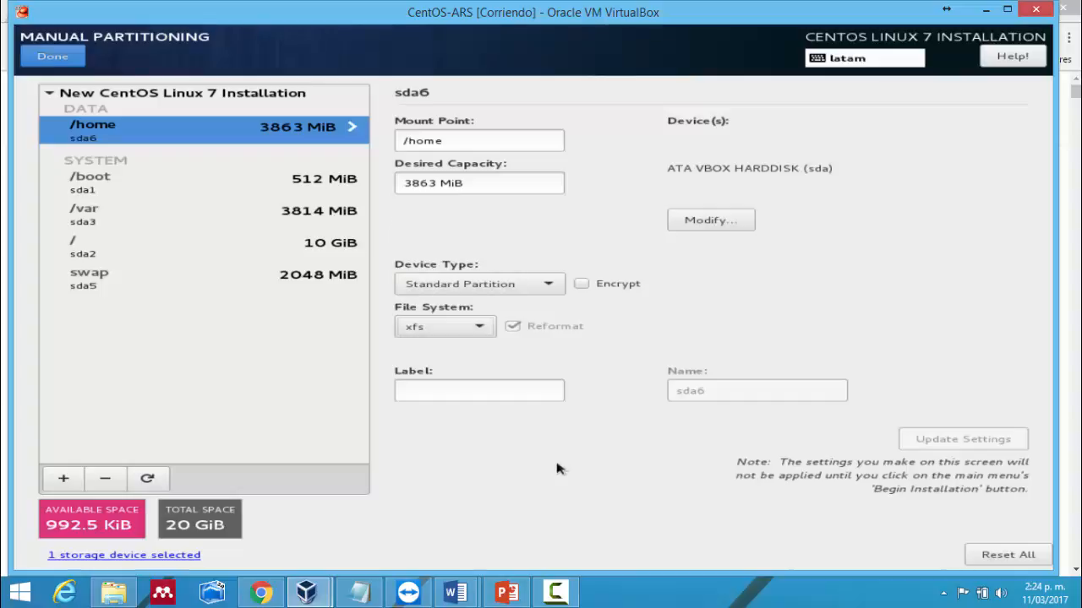
click(50, 56)
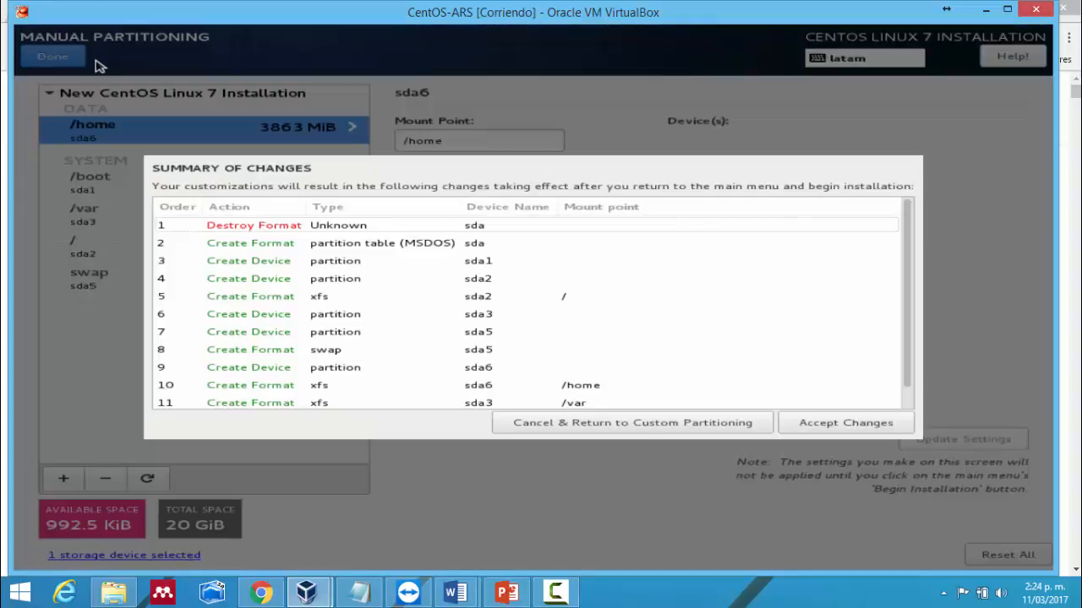
click(856, 422)
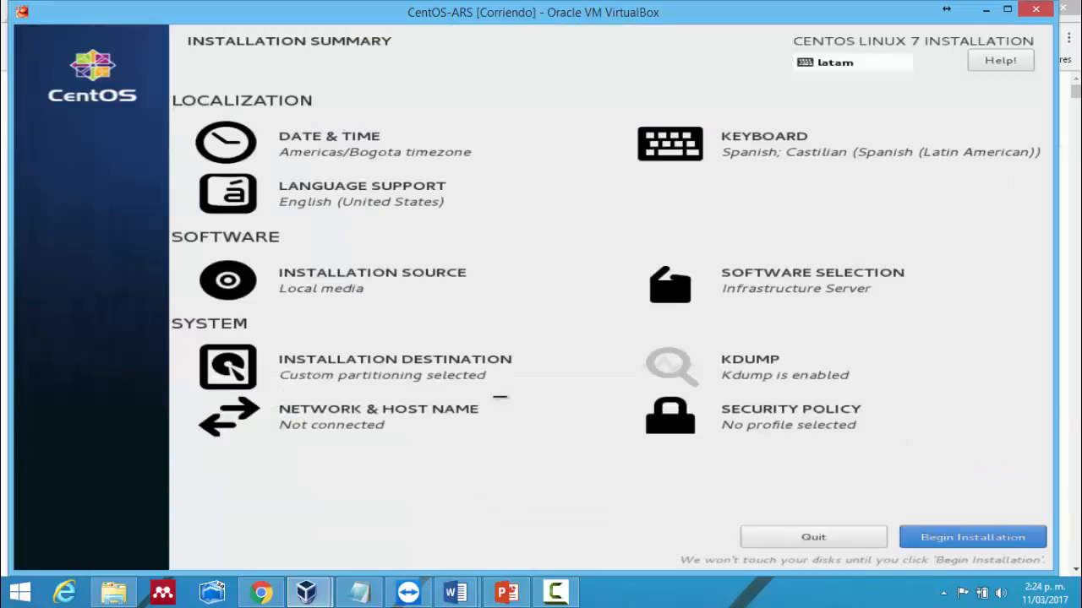
- Turn the enp0s3 Ethernet connection on so it connects at 10.0.2.15, then open its configuration
click(297, 412)
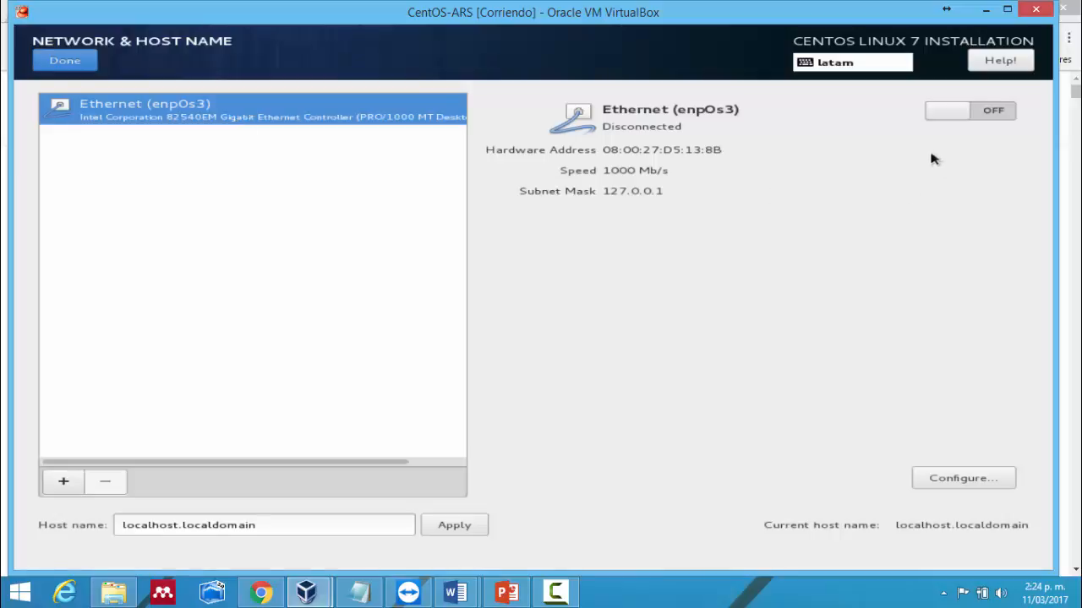
click(974, 114)
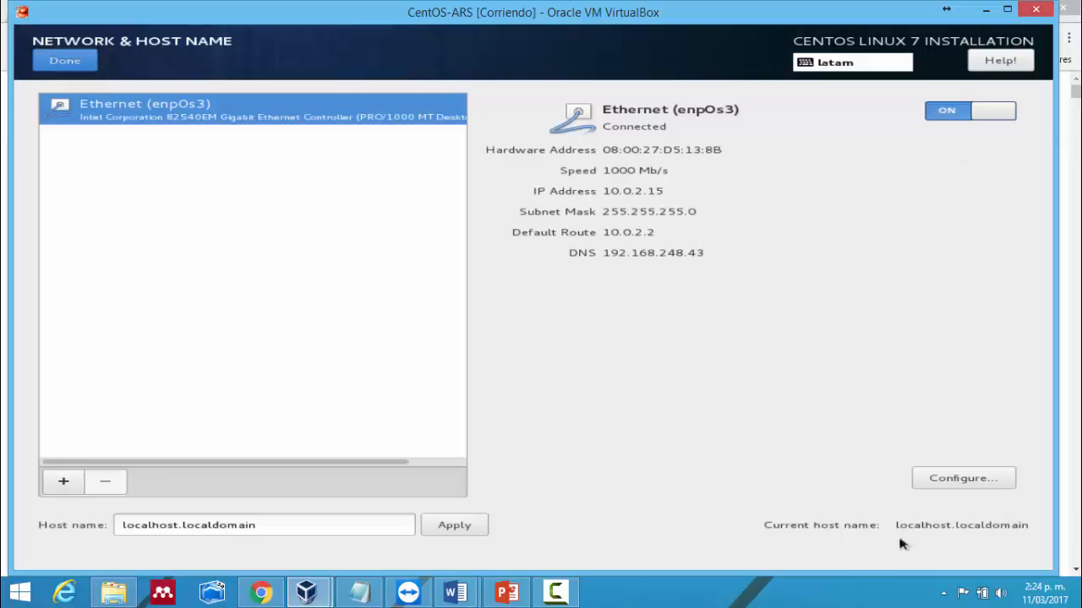
click(945, 485)
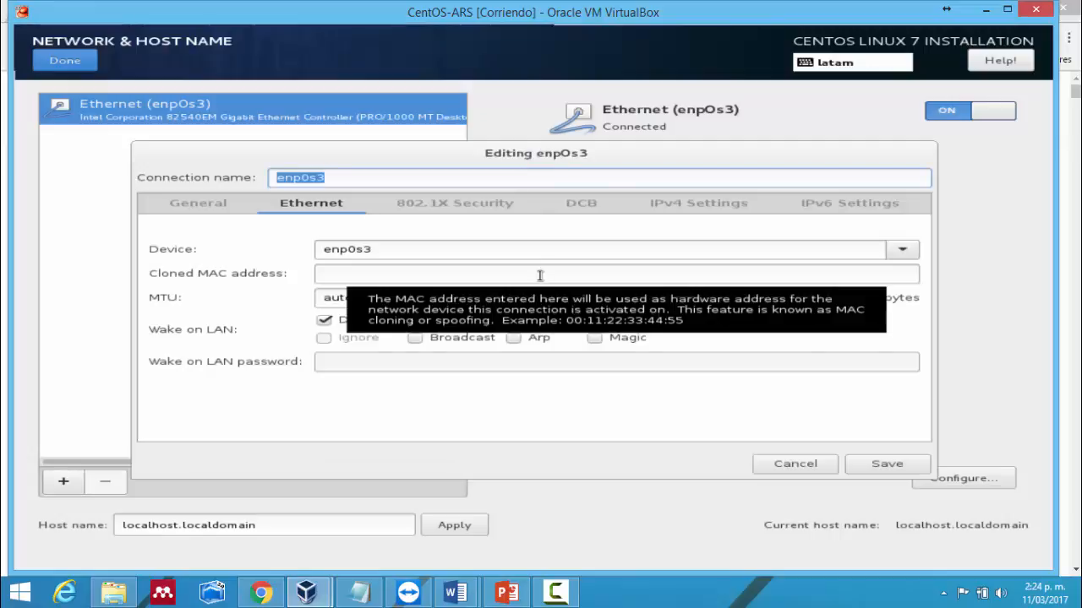
- Look through the General, Ethernet and IPv4 Settings tabs of the enp0s3 connection editor
click(199, 210)
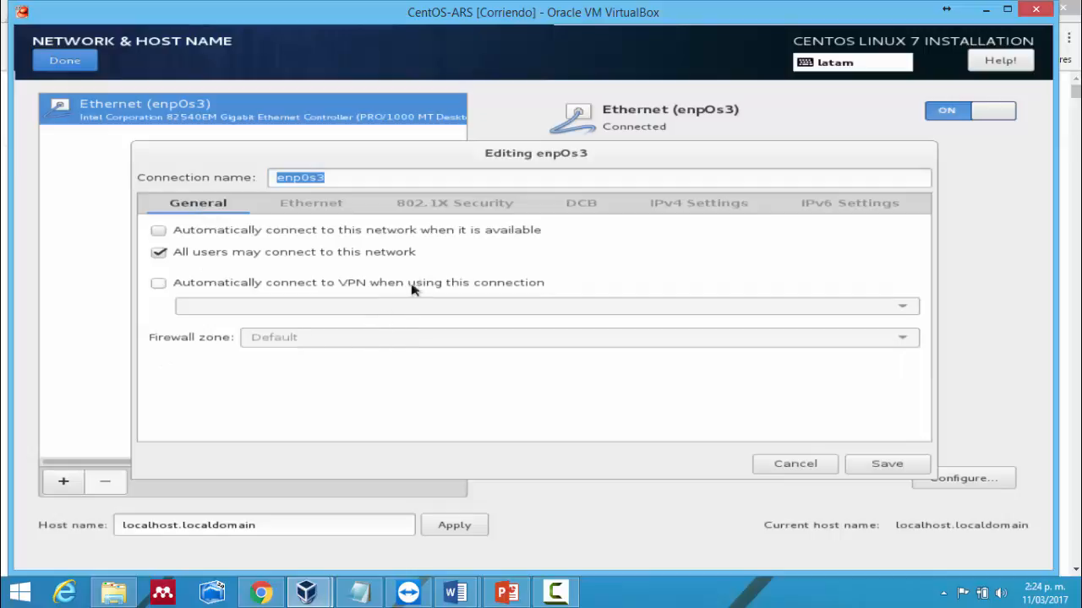
click(332, 219)
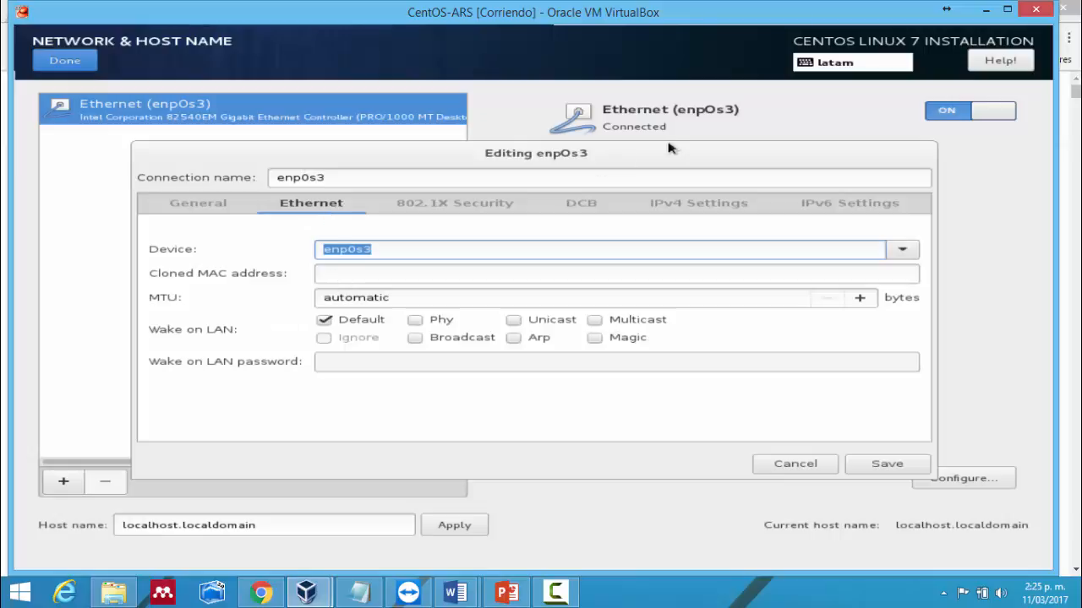
click(709, 205)
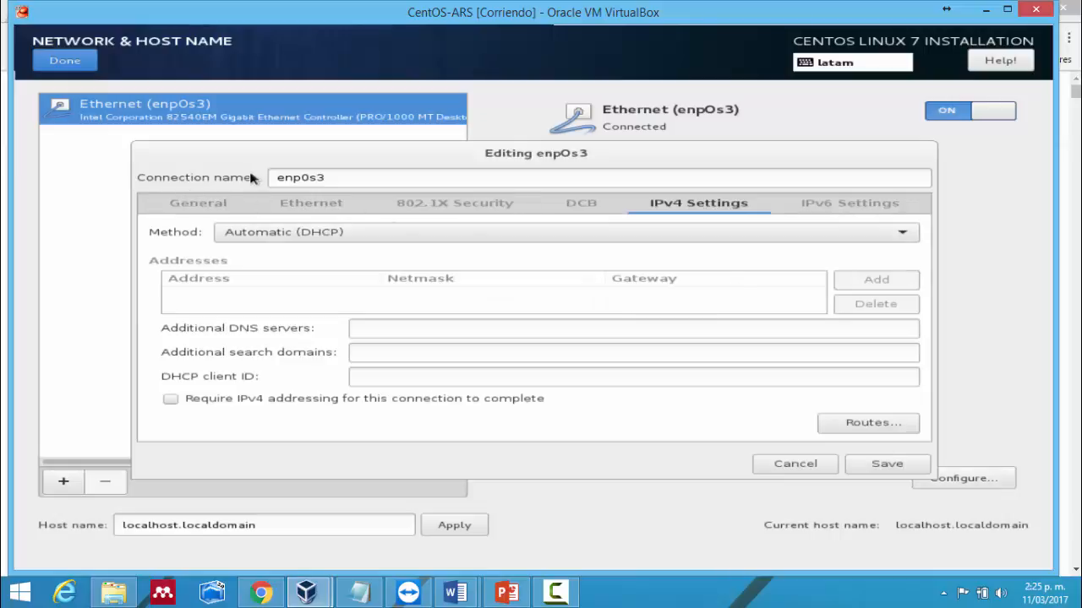
click(286, 201)
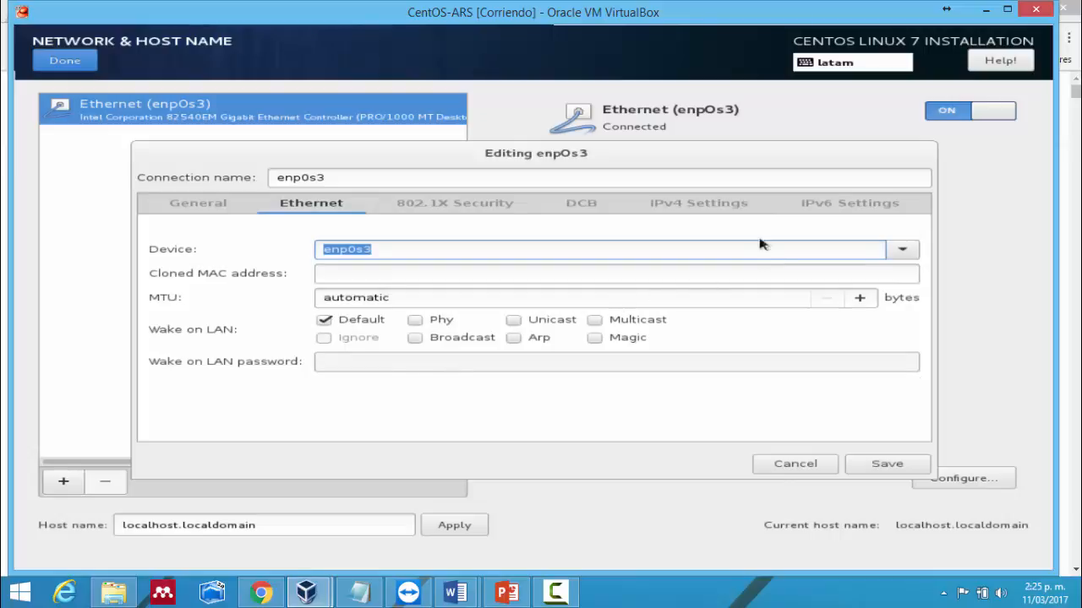
click(732, 217)
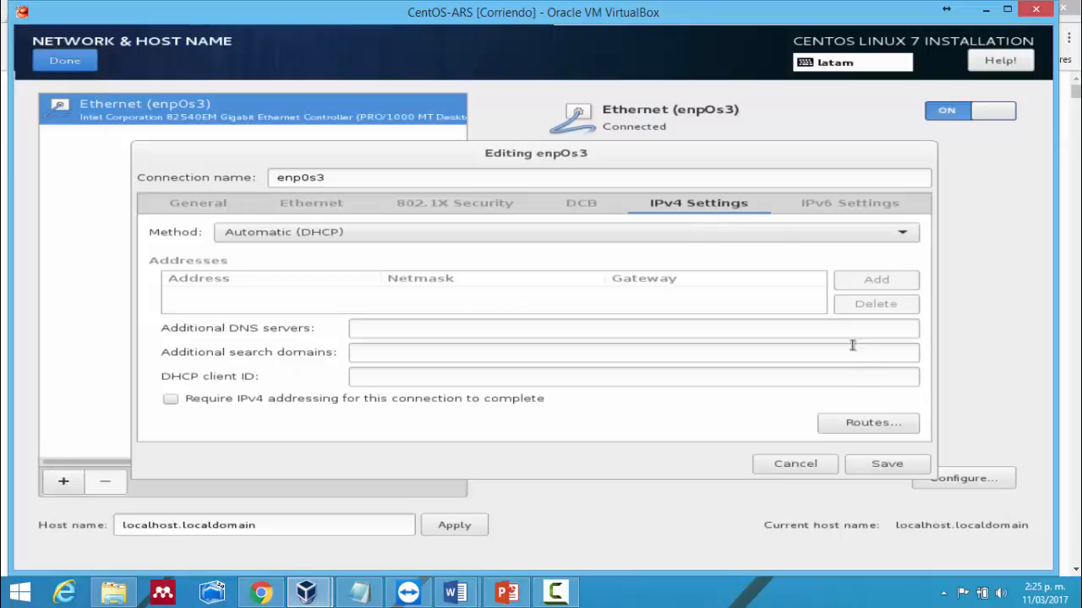
- Try Manual IPv4, revert to Automatic (DHCP), save the connection and return to Installation Summary
click(826, 240)
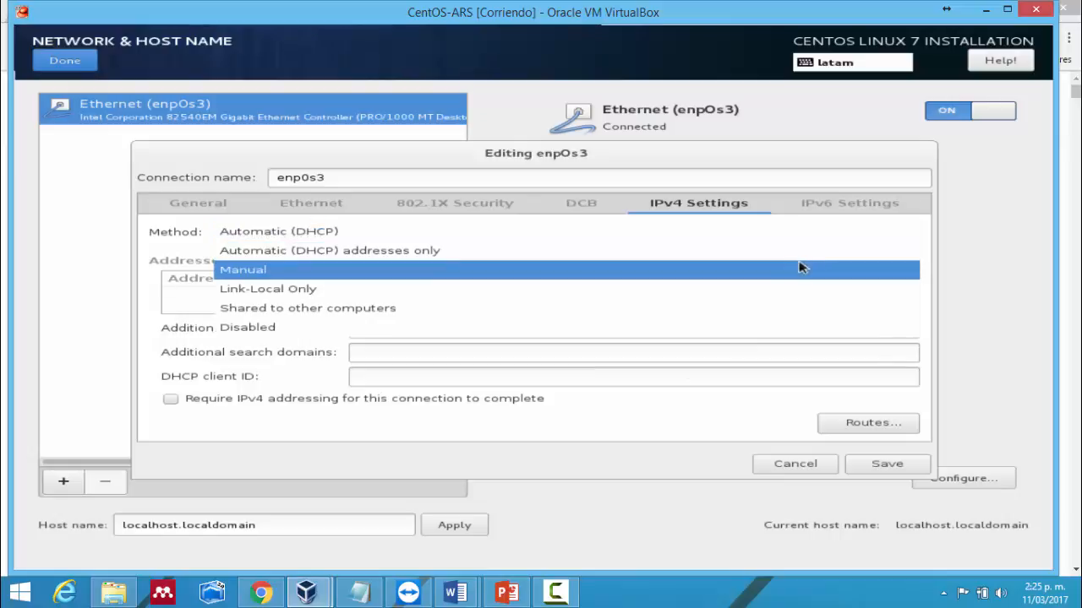
click(801, 269)
click(841, 284)
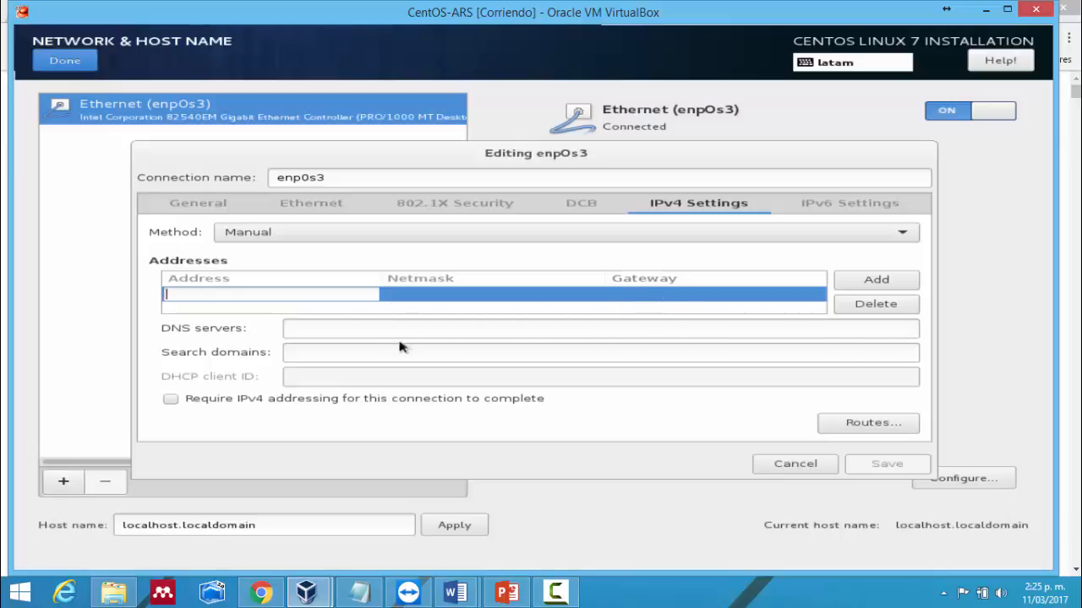
click(857, 243)
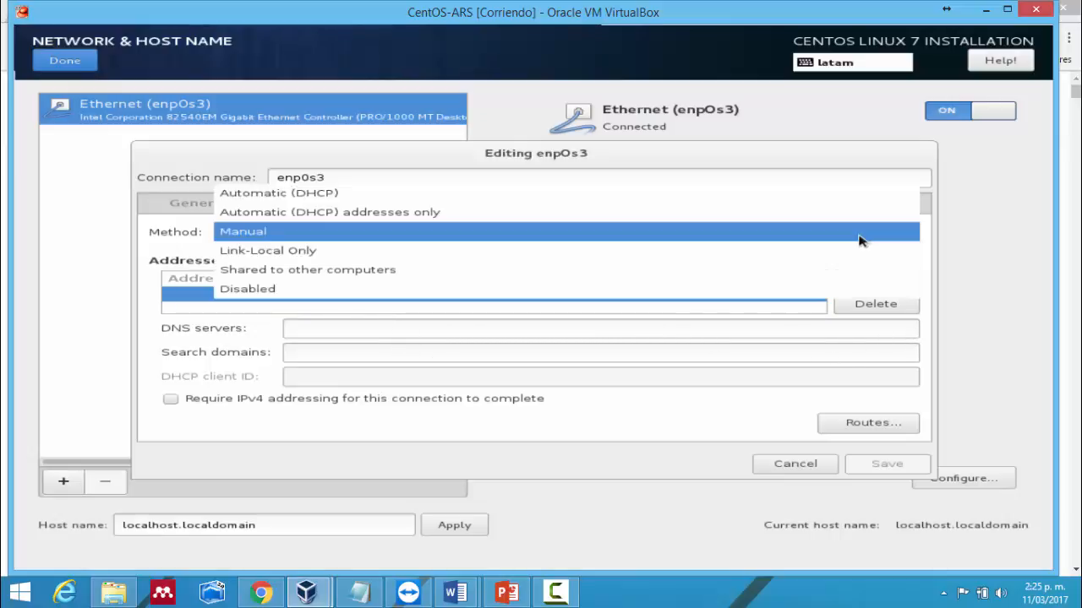
click(819, 199)
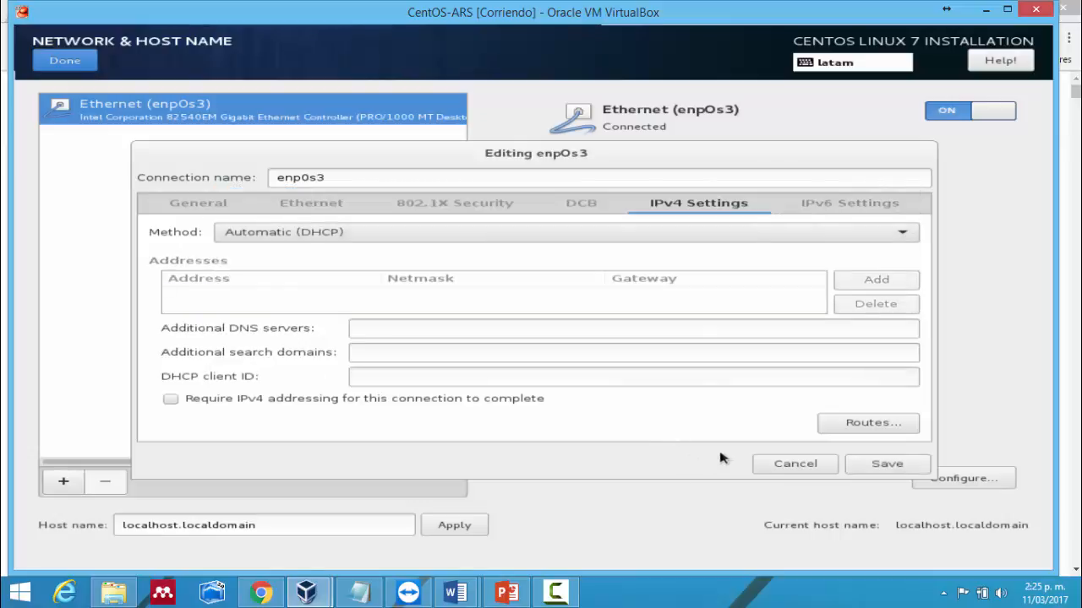
click(886, 464)
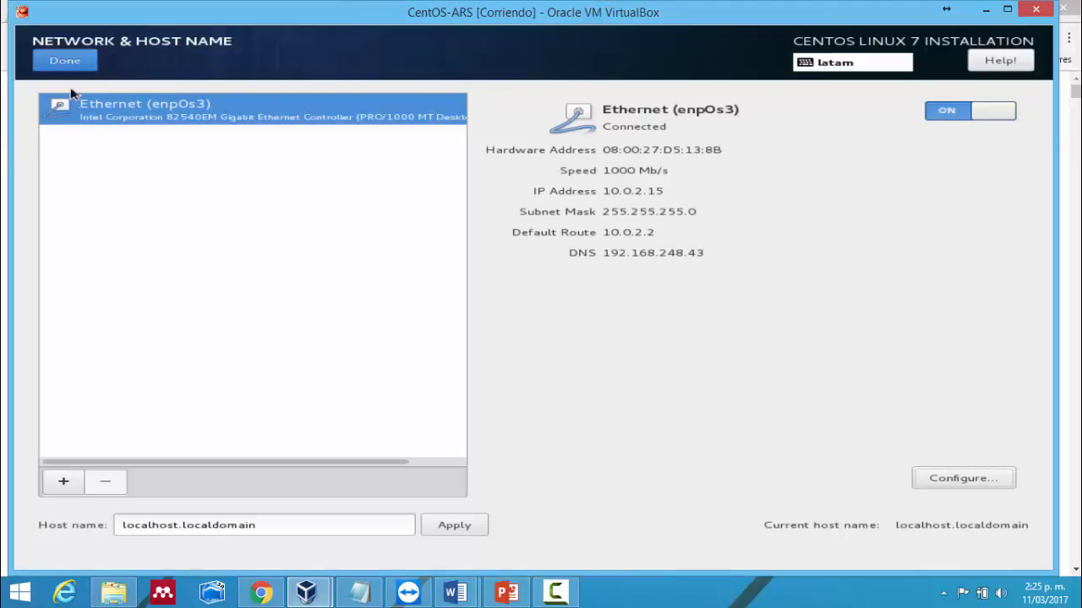
click(82, 60)
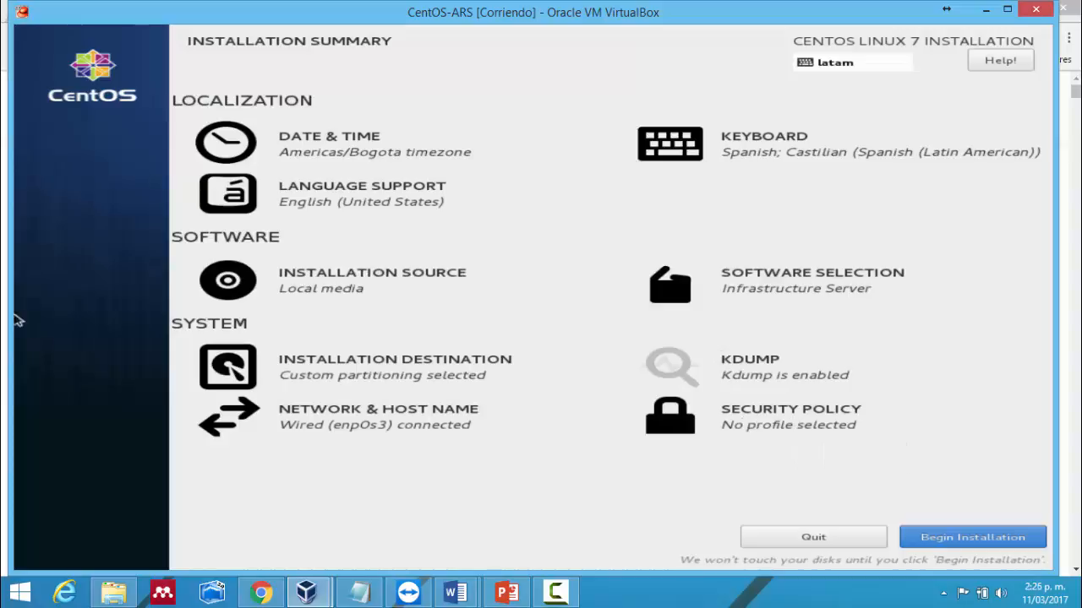
- Leave Security Policy with no profile selected and begin the CentOS 7 installation
click(794, 424)
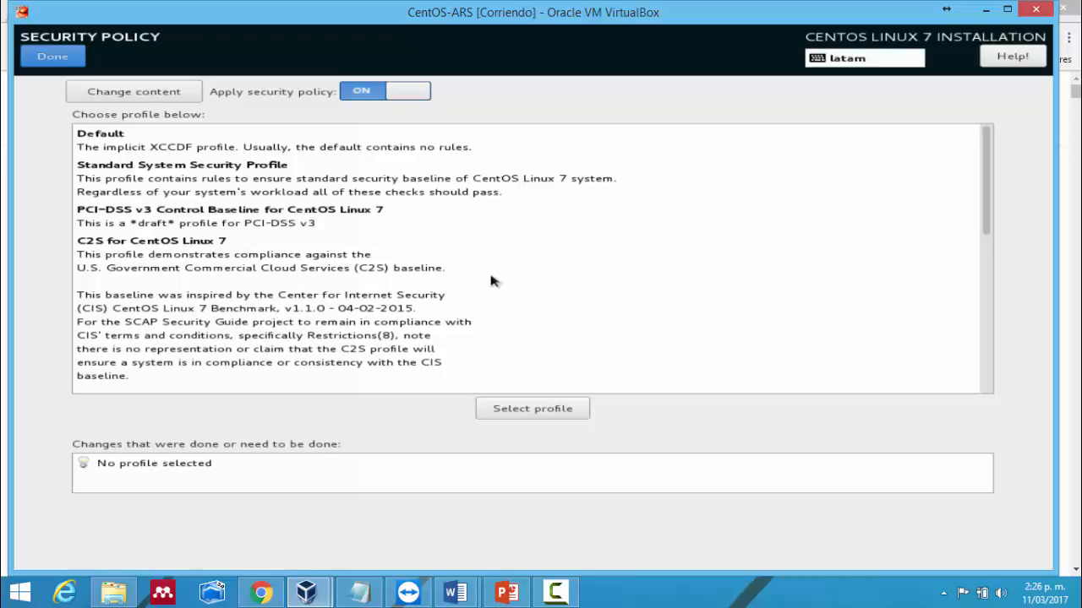
click(50, 56)
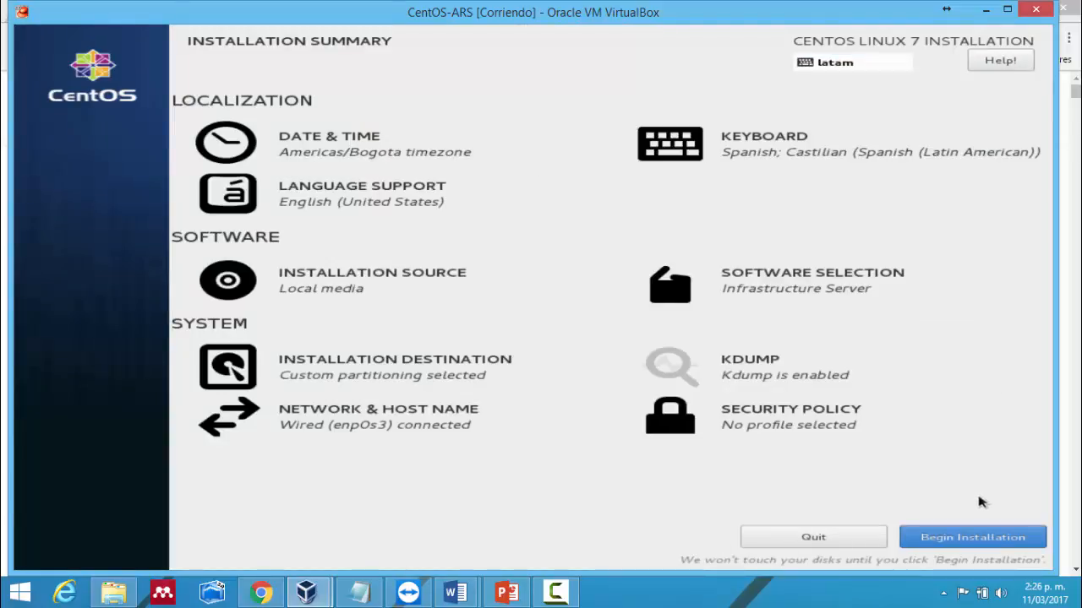
click(955, 539)
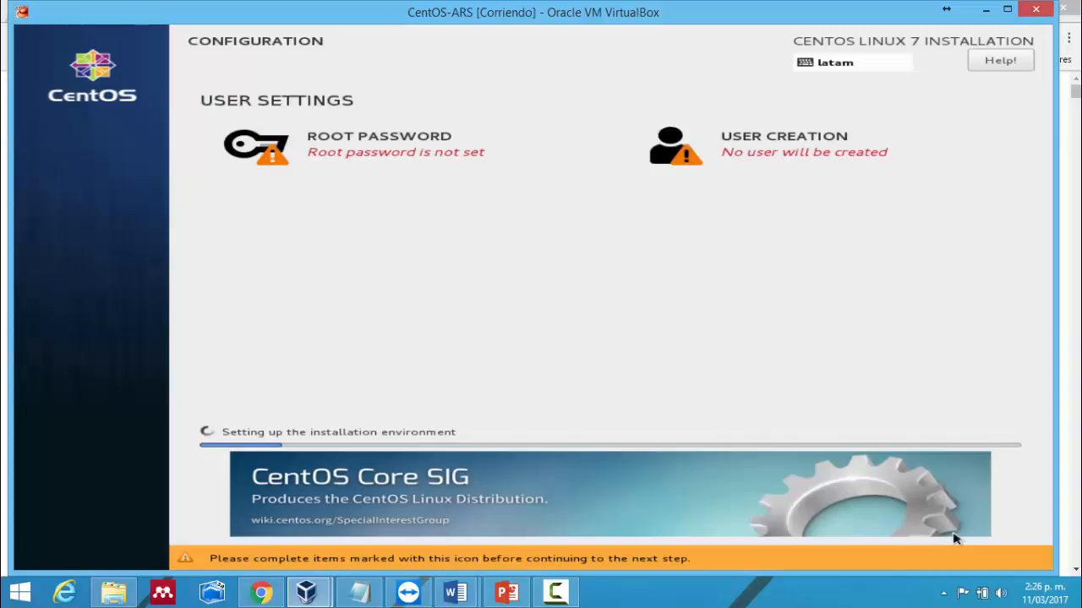
- Enter and confirm the root password, accepting it despite the weak-password warning
click(327, 160)
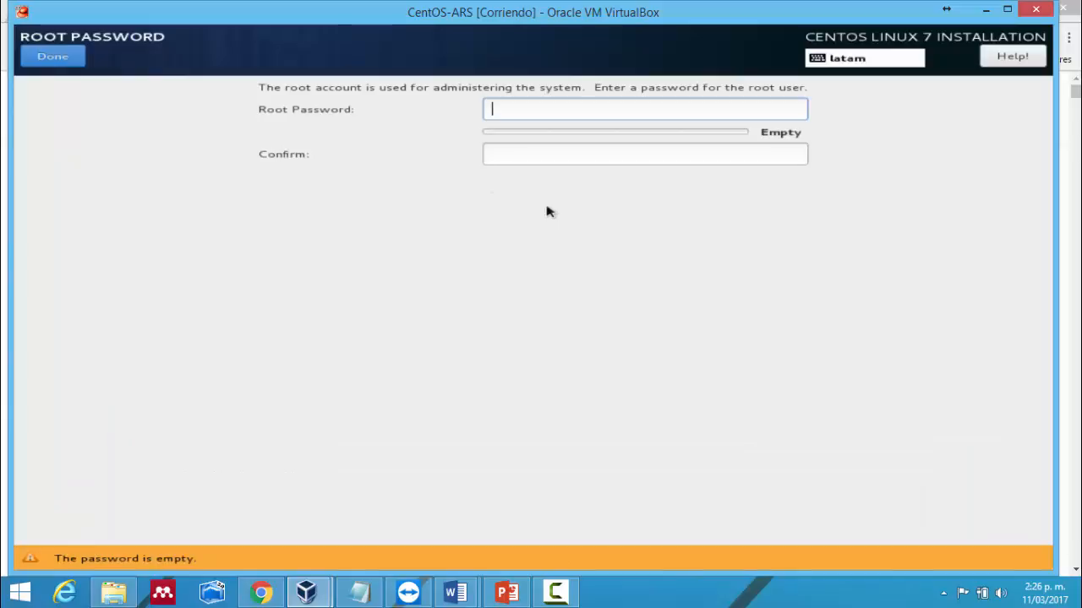
text(centos)
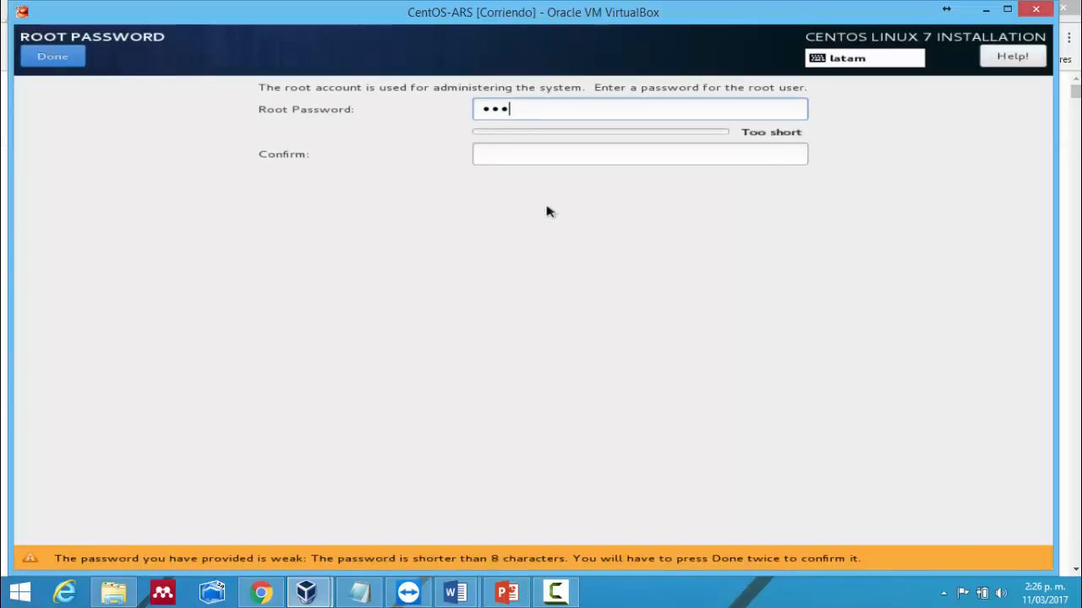
text(7)
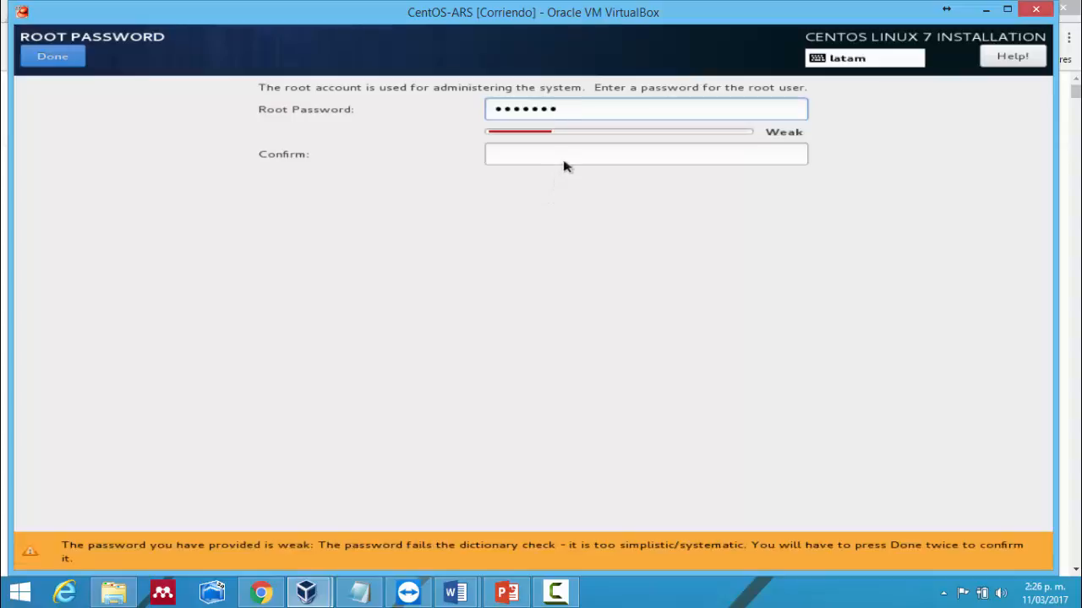
key(BackSpace)
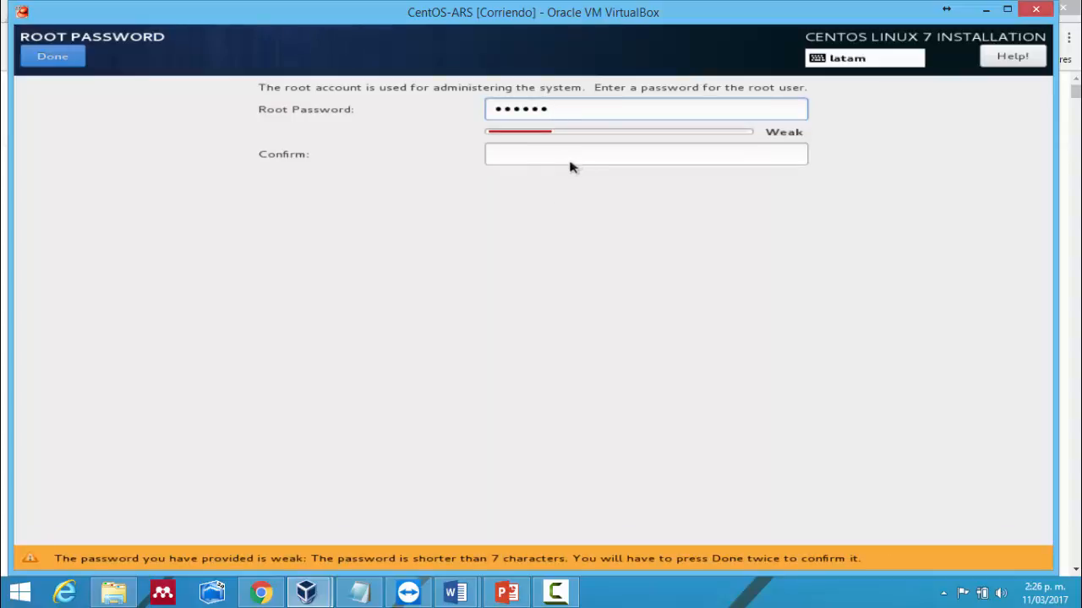
click(569, 160)
text(12)
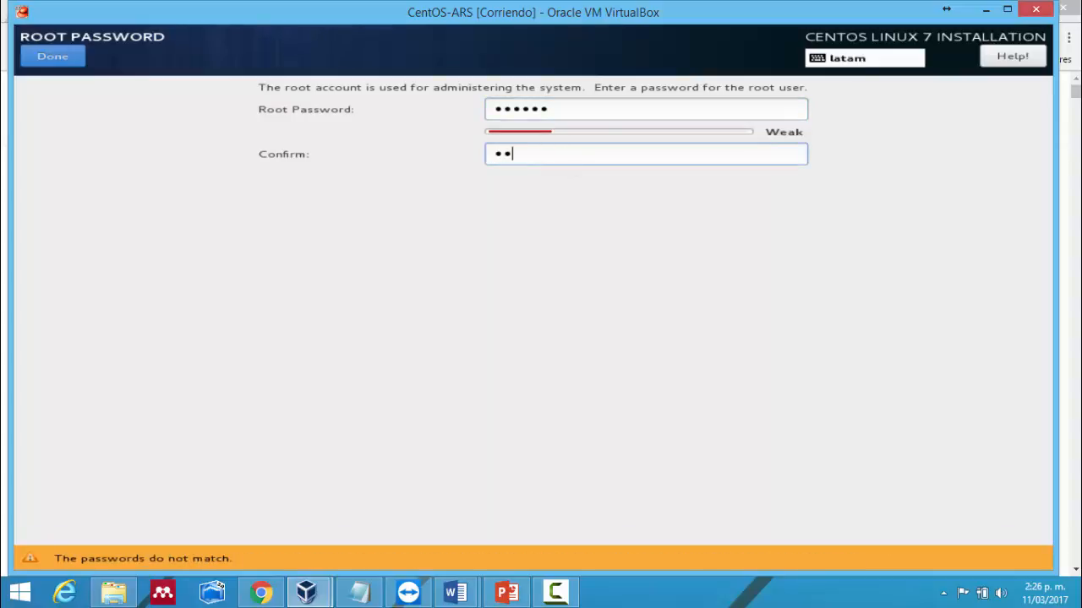
text(3456)
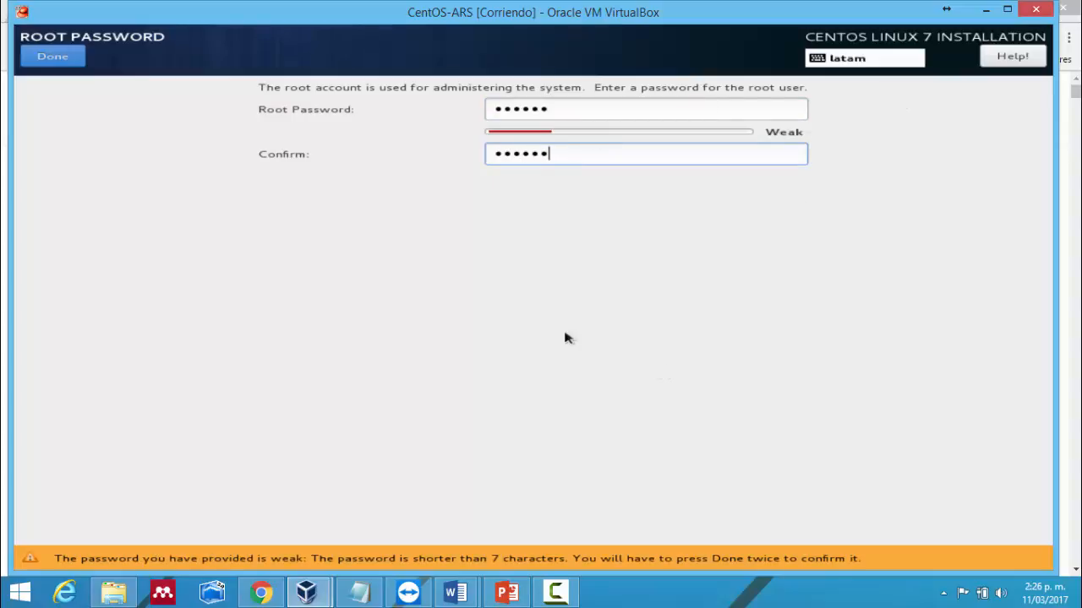
click(51, 57)
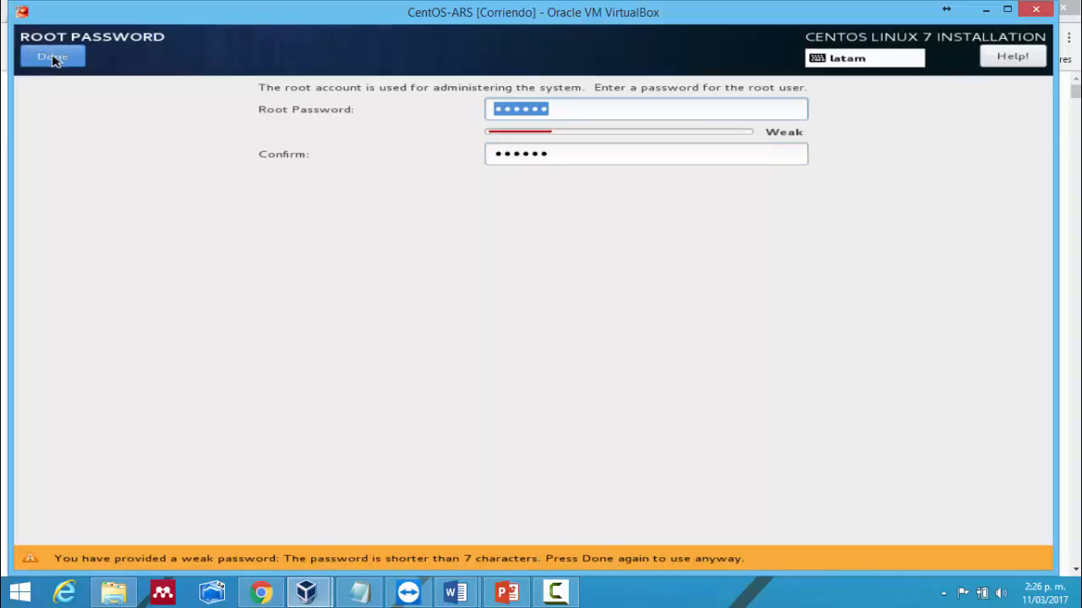
click(52, 58)
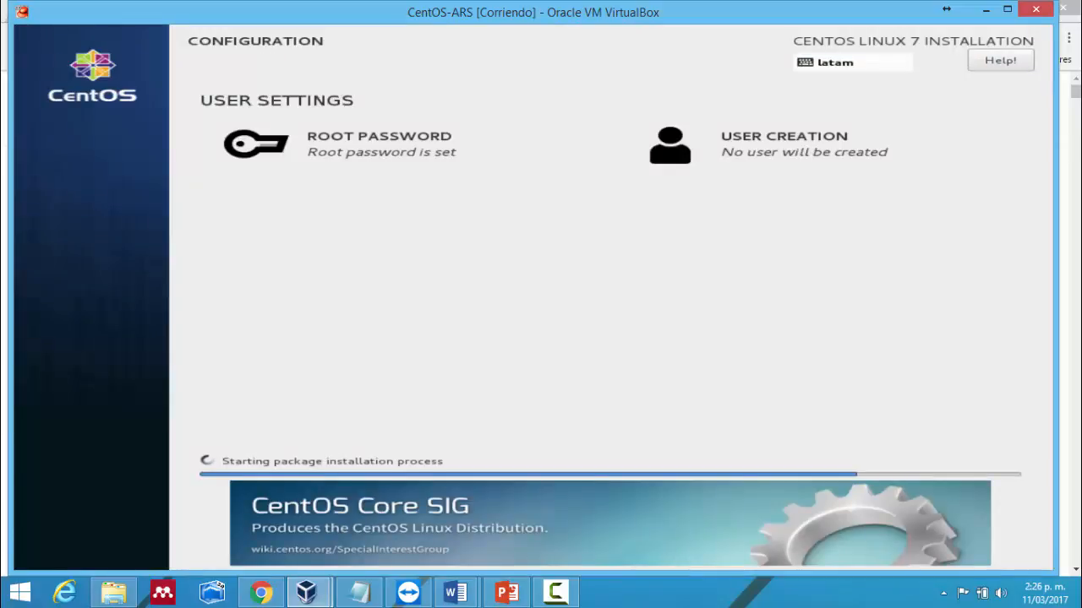
- On Create User, fill in the user's full name and user name, then move to the Password field
click(855, 164)
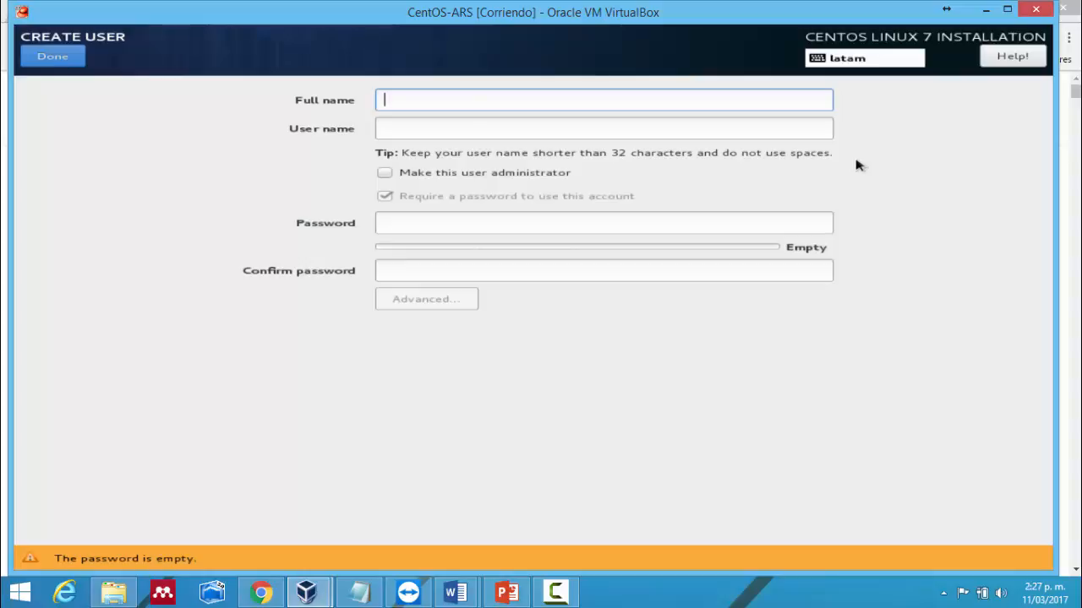
text(eo)
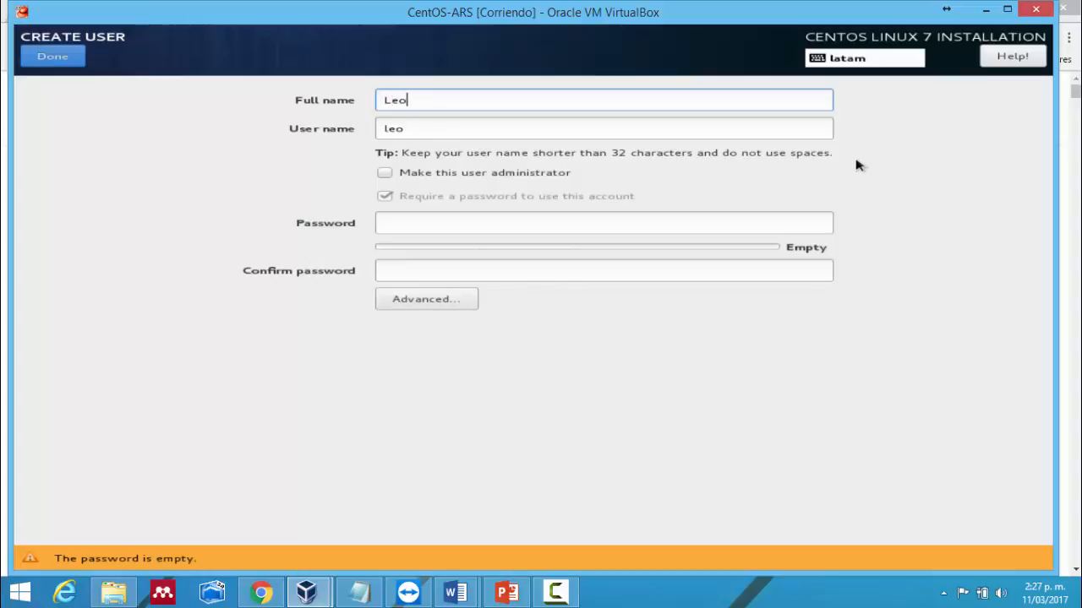
text(nardo B)
key(Tab)
text(leobusta)
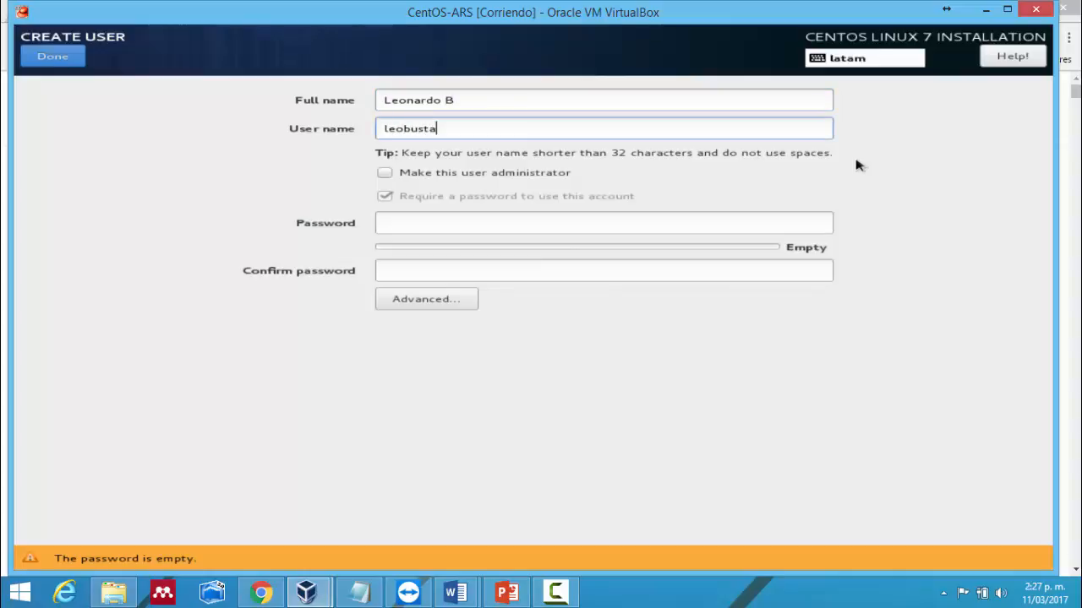
key(Tab)
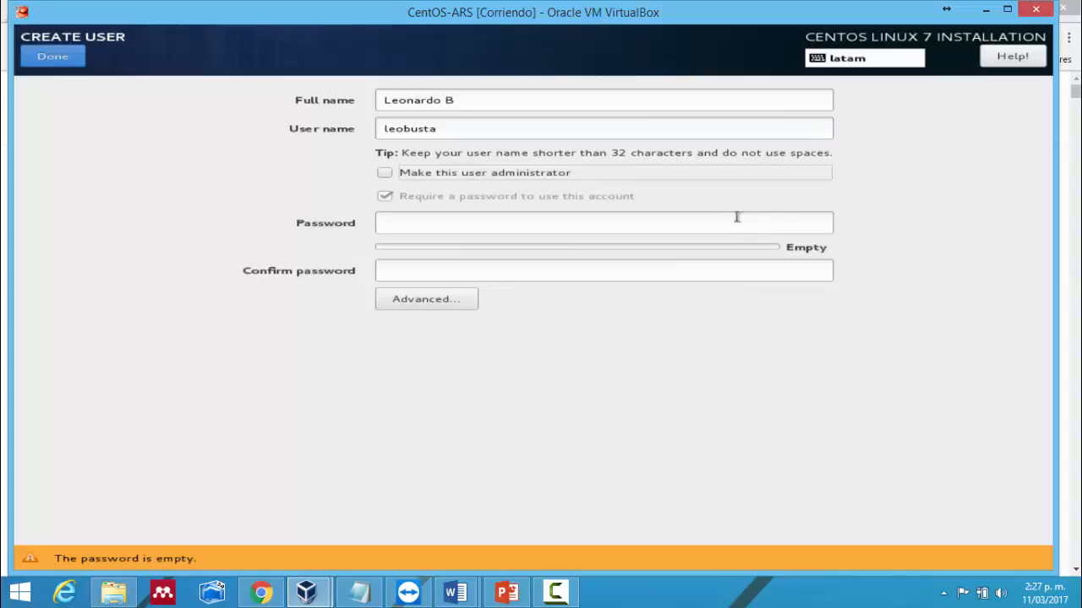
click(722, 220)
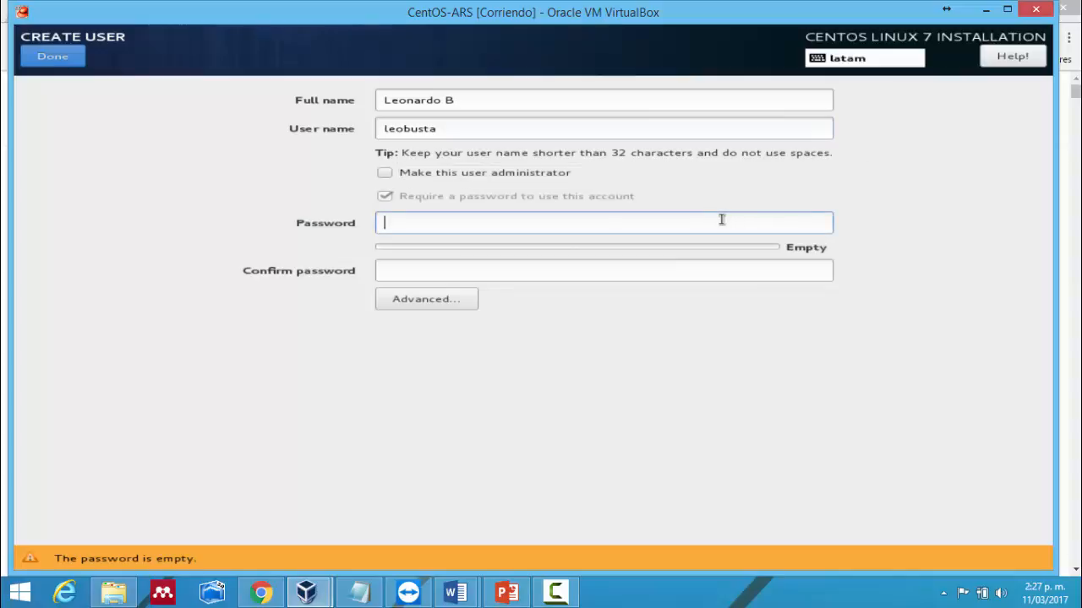
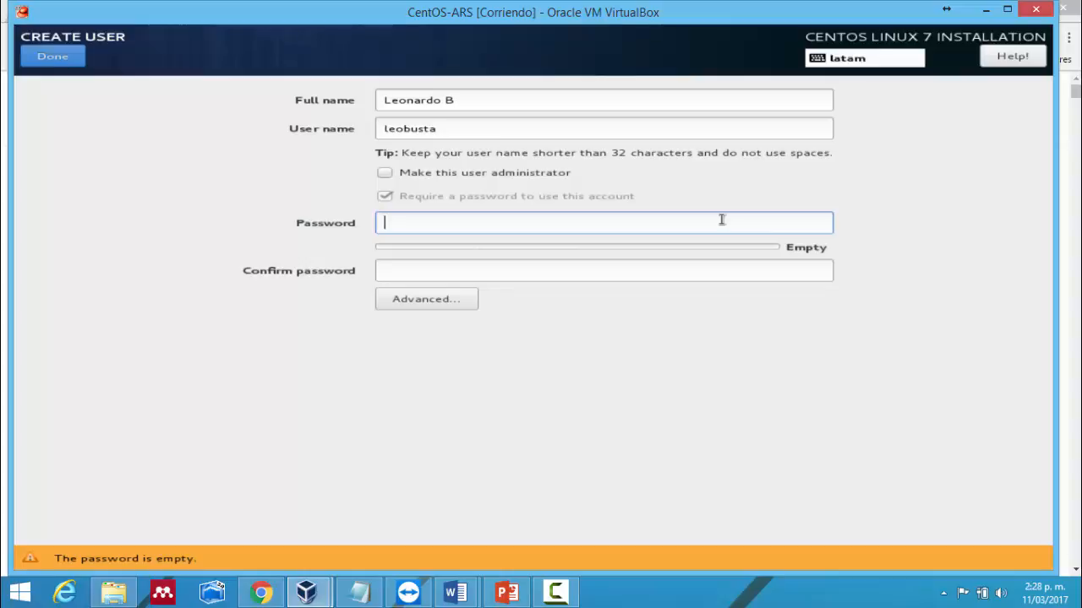
- Enter and confirm the new user's password, then finish the Create User screen
text(123)
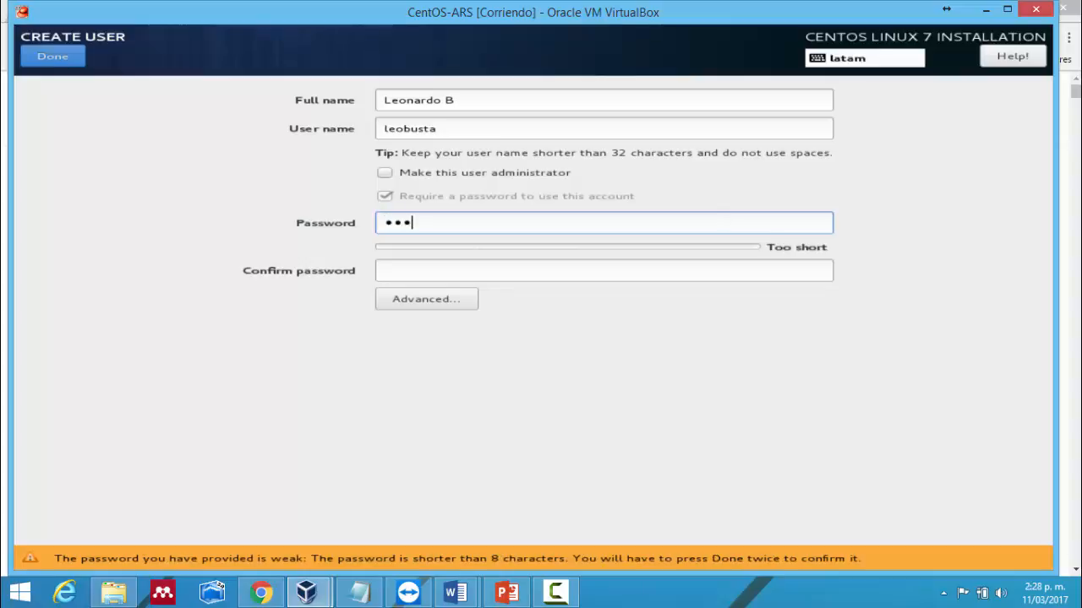
text(456)
key(Tab)
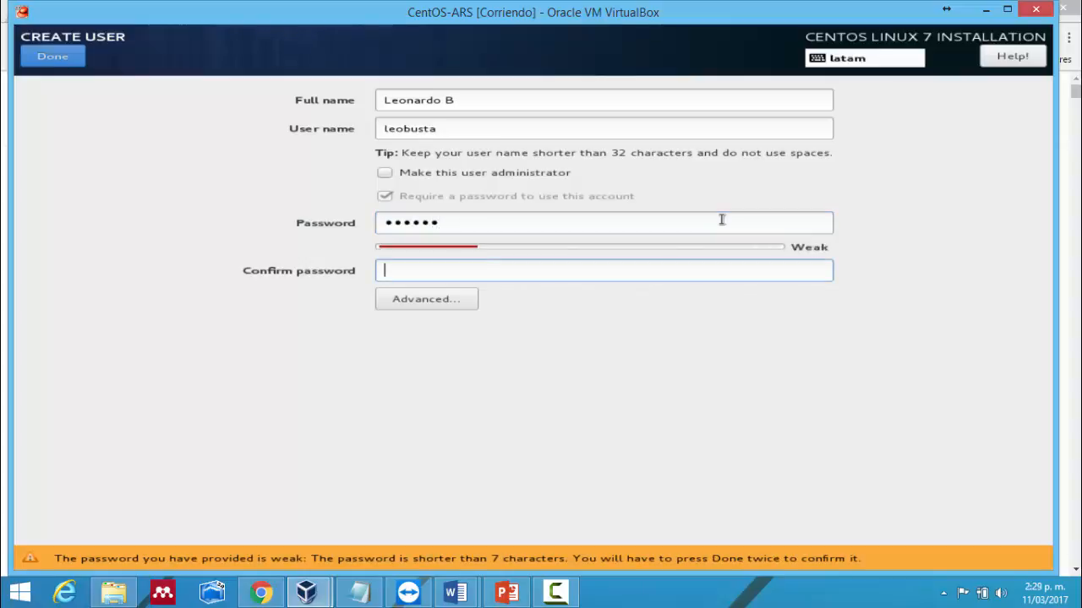
text(123456)
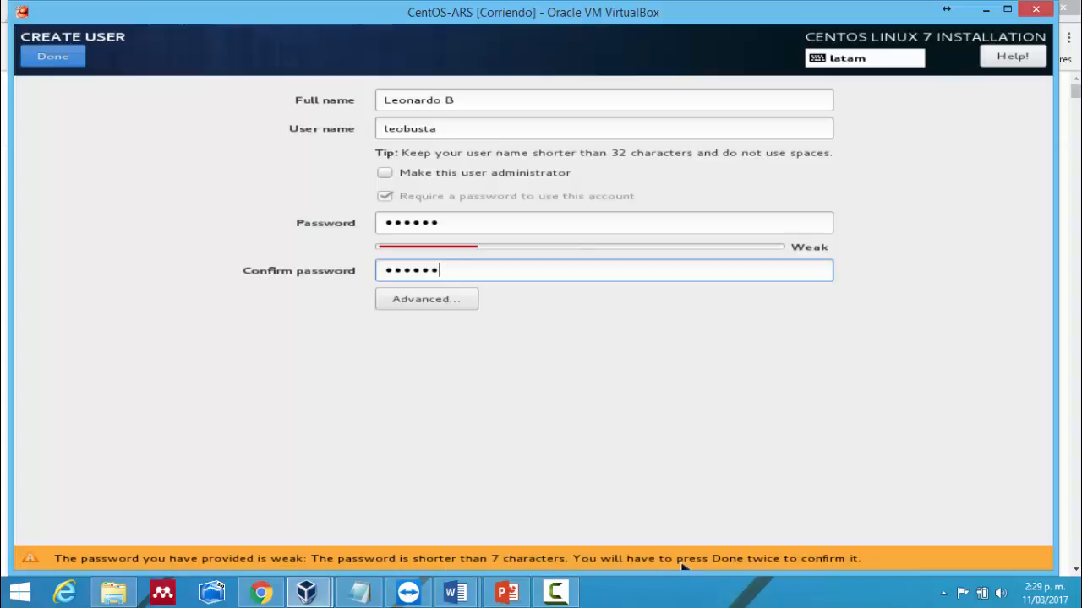
click(57, 55)
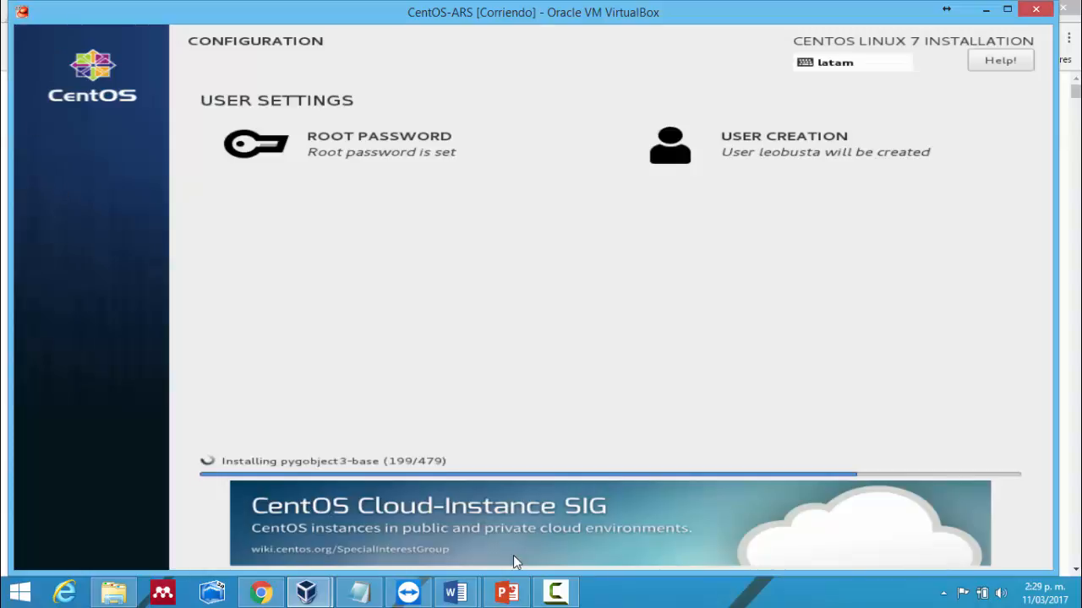
- Pause the screen recording while the installation finishes and the VM reboots
click(551, 592)
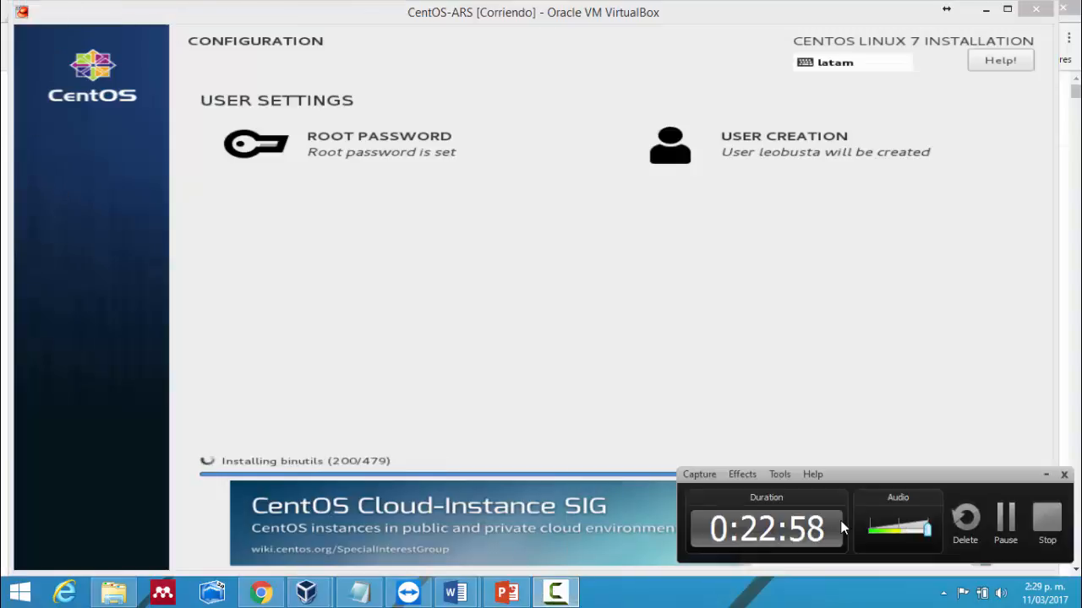
click(1005, 520)
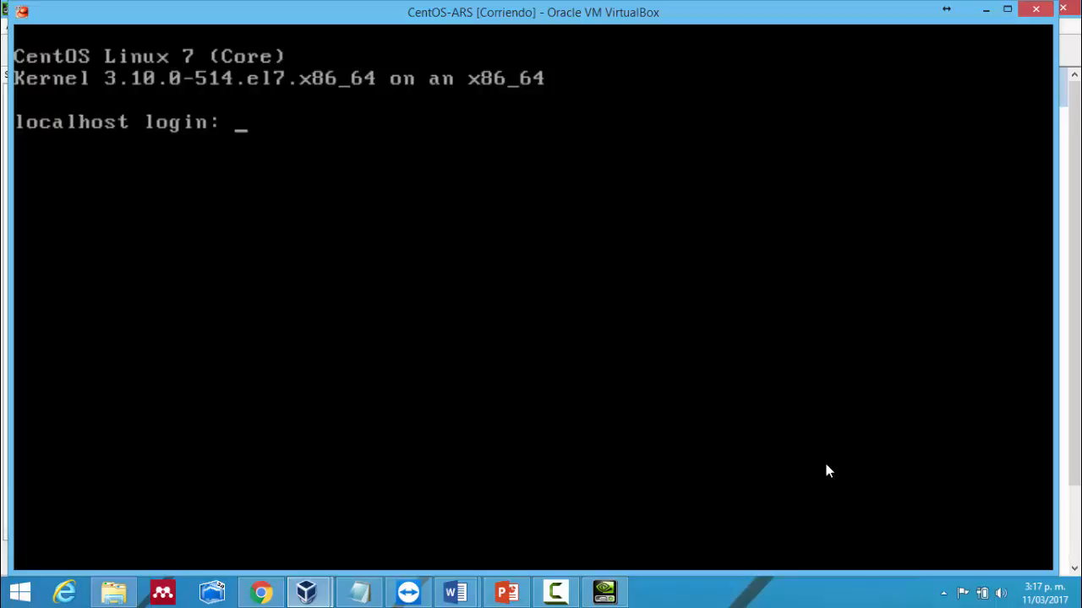
- Log in to the CentOS console as root with its password
text(root)
key(Return)
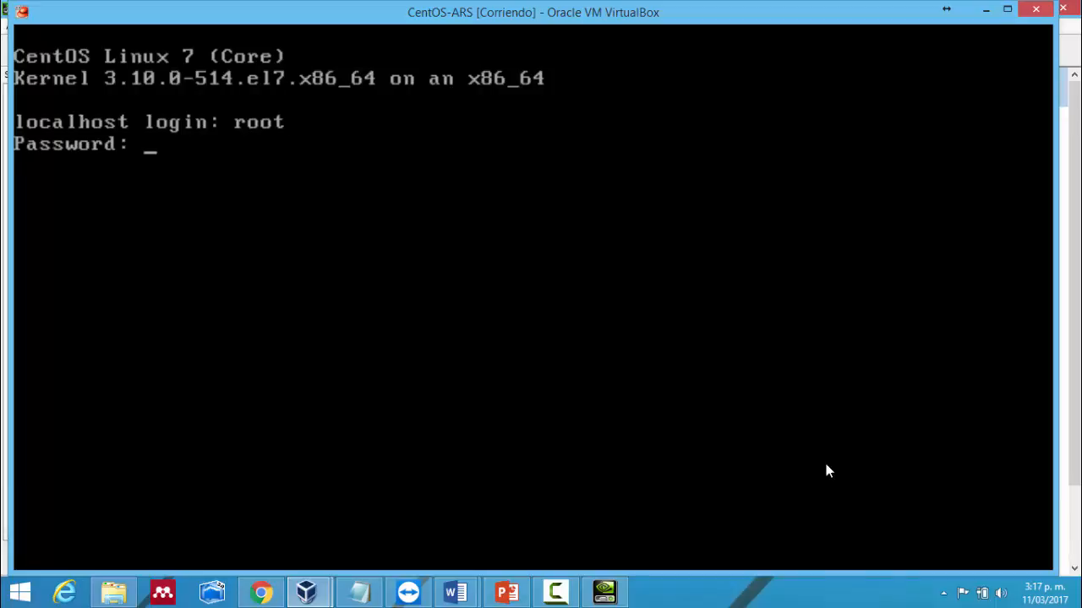
key(Return)
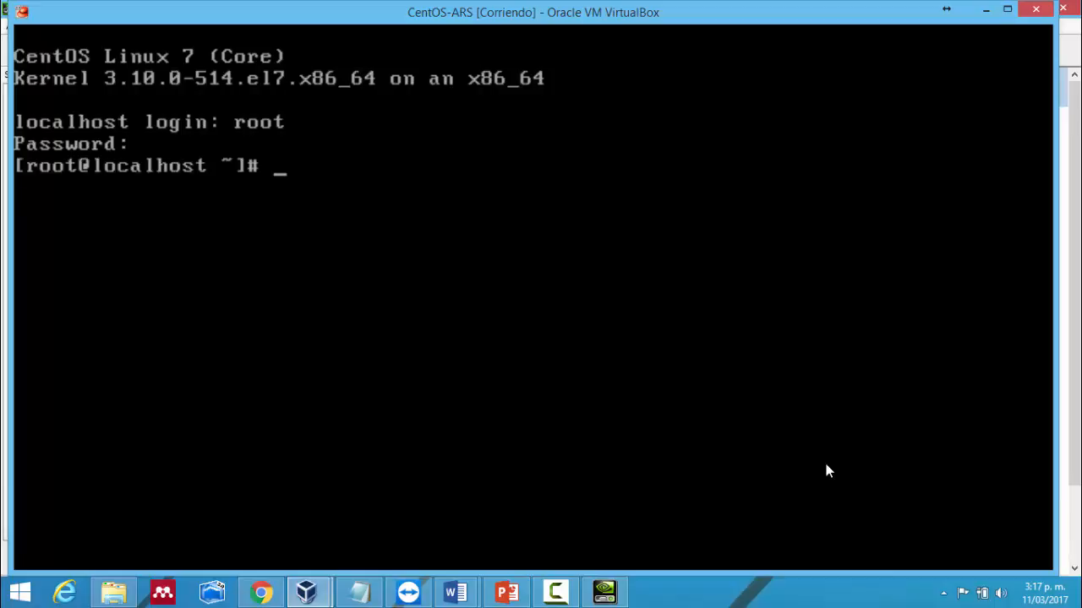
key(Return)
key(Return)
key(Return)
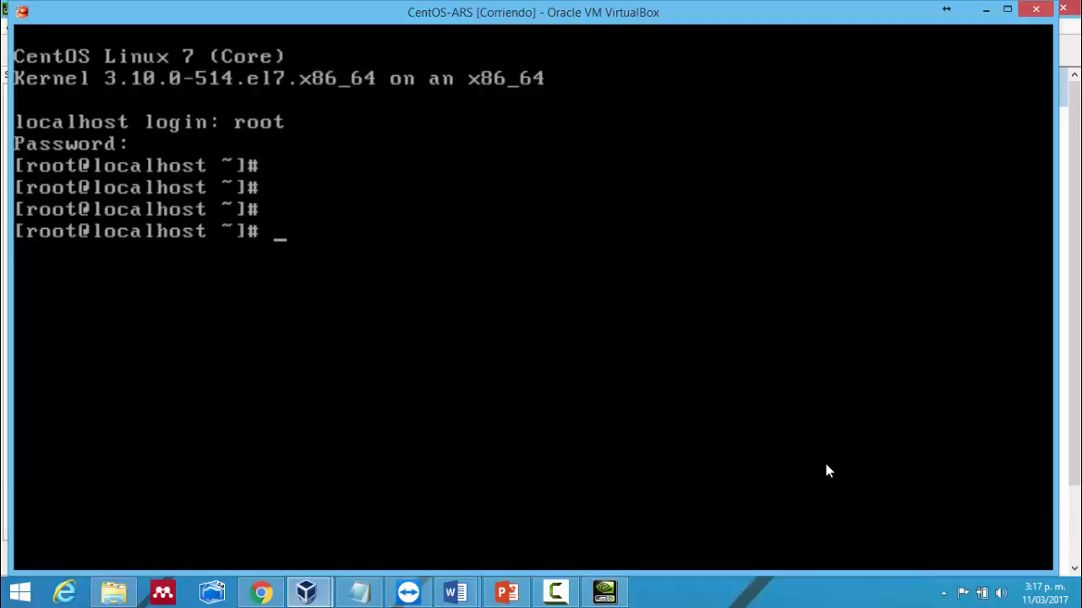
- Run df -h to report disk usage of the mounted filesystems
text(vi)
key(BackSpace)
key(BackSpace)
text(df  -h)
key(BackSpace)
key(BackSpace)
key(BackSpace)
key(BackSpace)
text(-h)
key(Return)
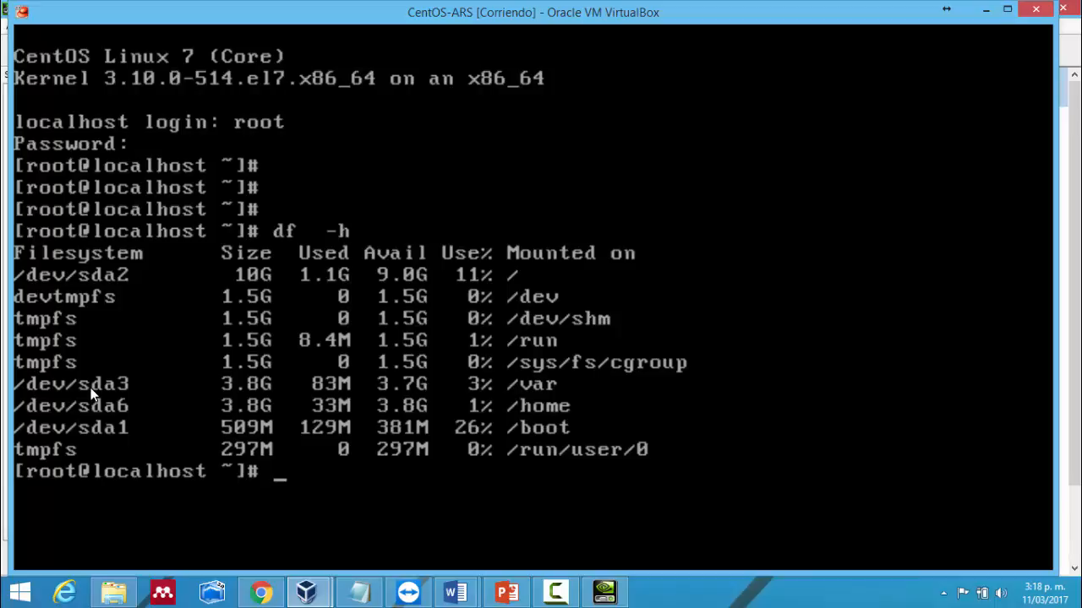
- Run ll /dev/sda* and free to list sda device files and memory/swap usage
text(ll  /dev/sd)
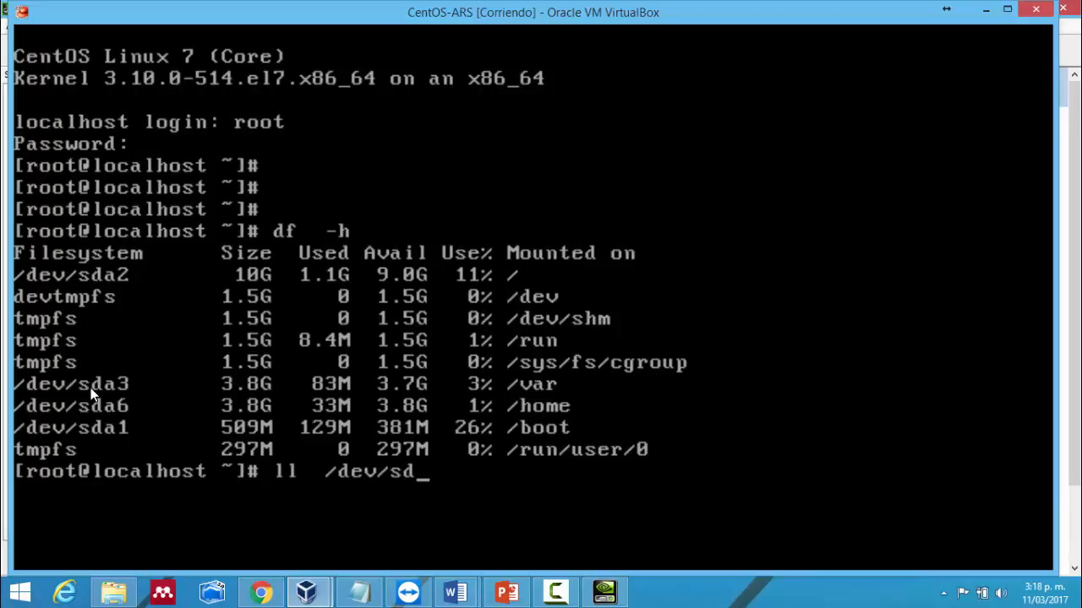
text(a*)
key(Return)
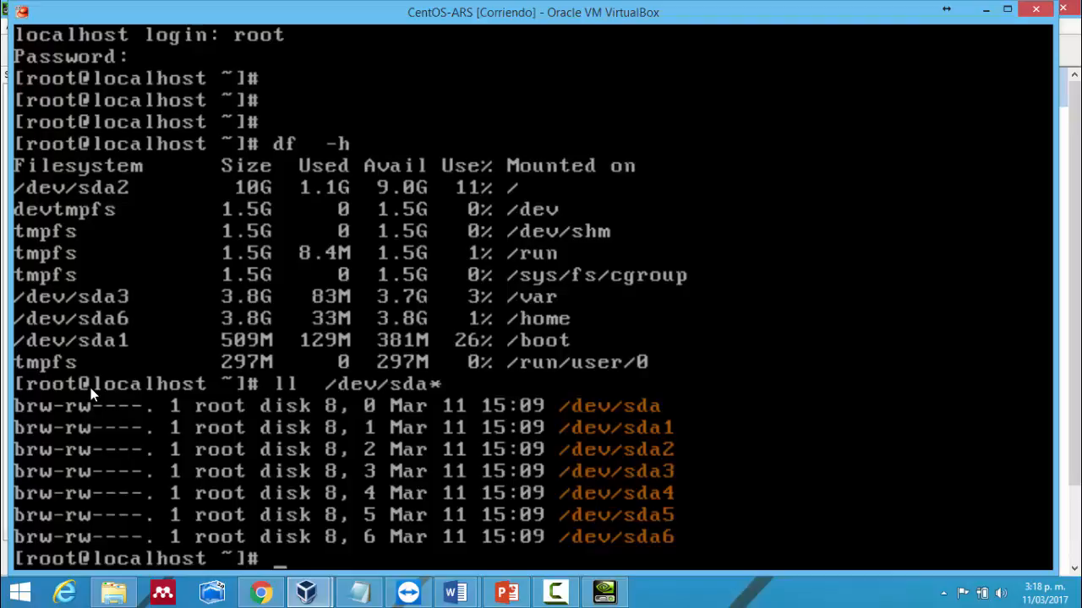
text(free)
key(Return)
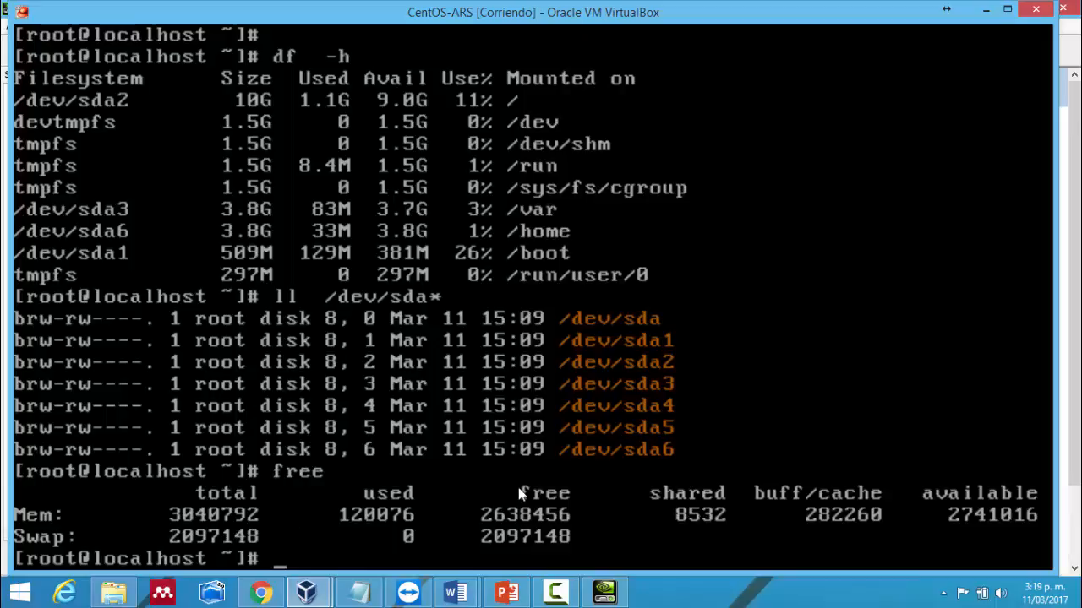
key(Return)
key(Return)
key(Return)
key(Return)
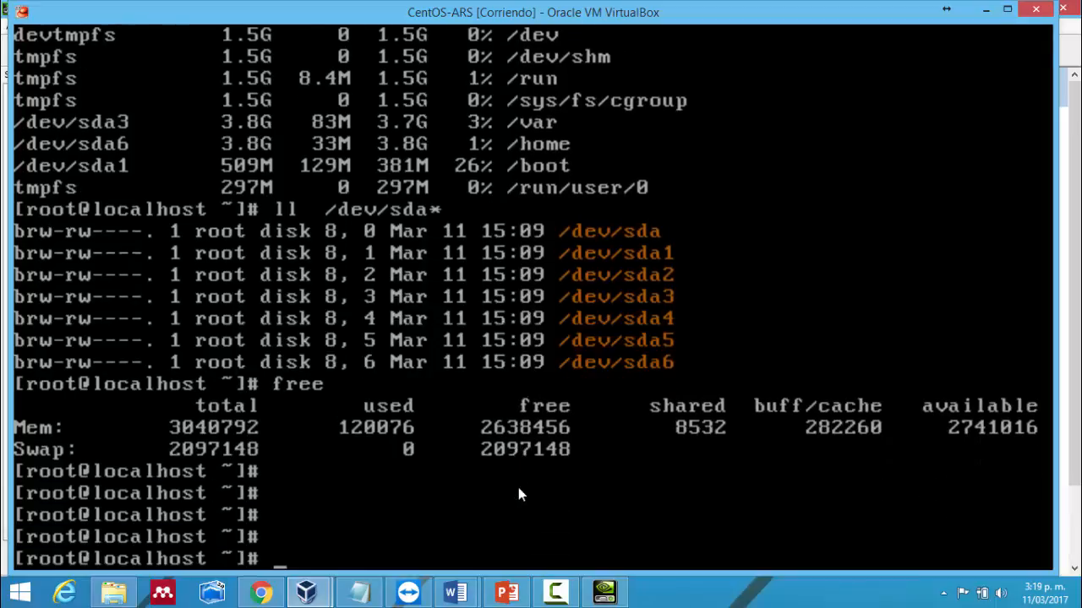
text(fdisk  -l )
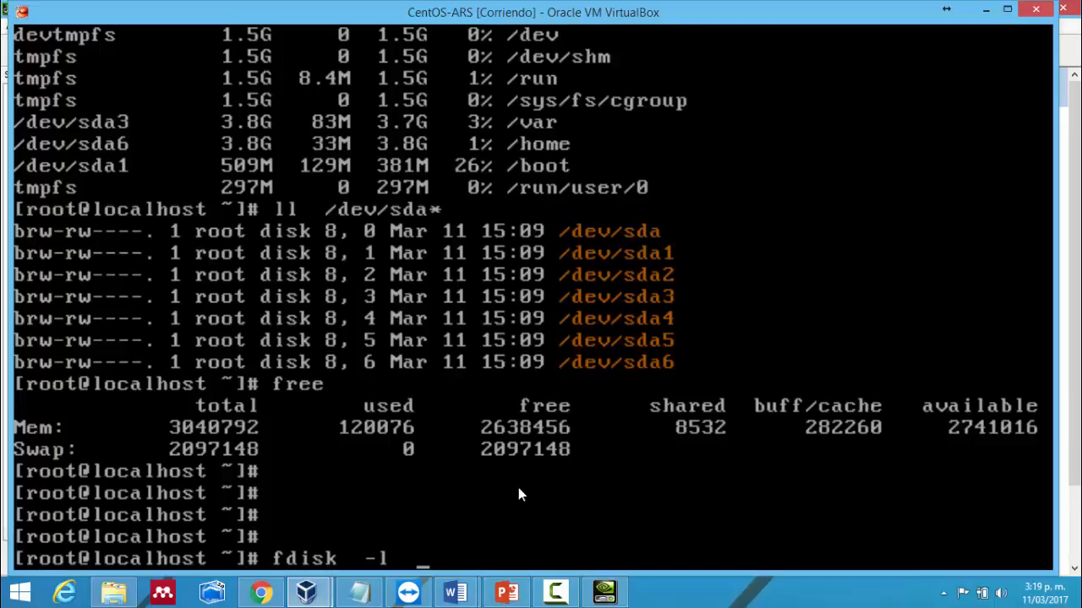
text( /ed)
- Show the /dev/sda partition table with fdisk -l and scroll back through the output
key(BackSpace)
key(BackSpace)
key(BackSpace)
text(d)
key(BackSpace)
text(/dev/sda)
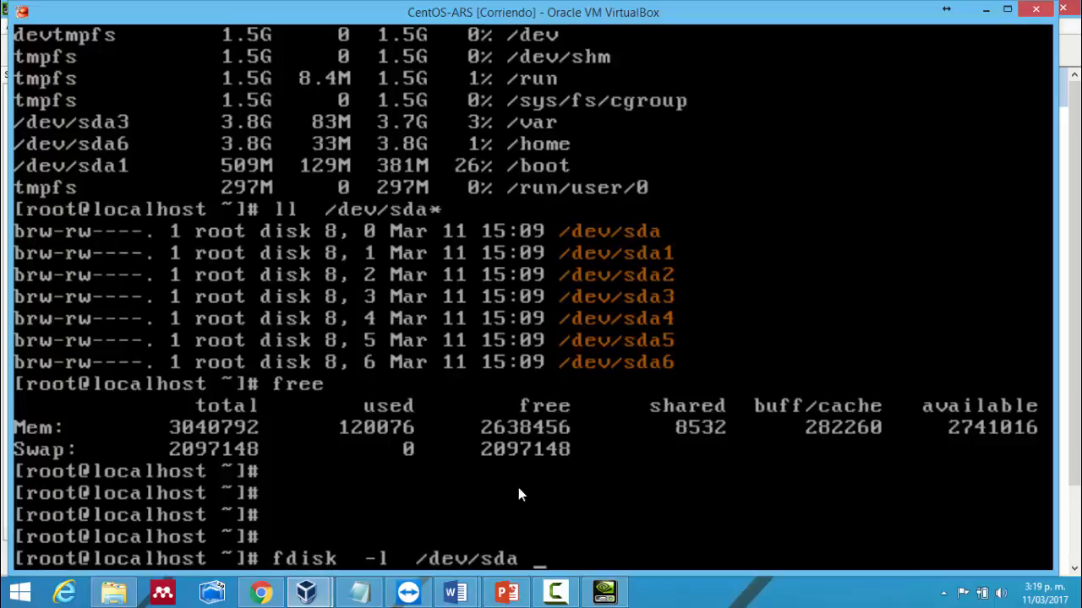
key(Return)
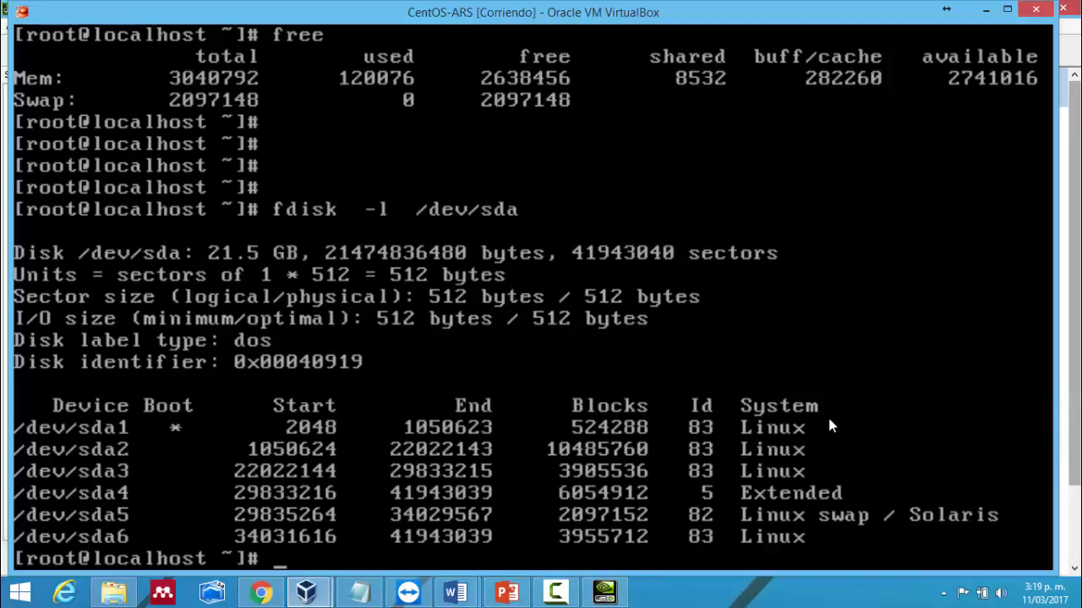
key(shift+Page_Up)
key(shift+Page_Up)
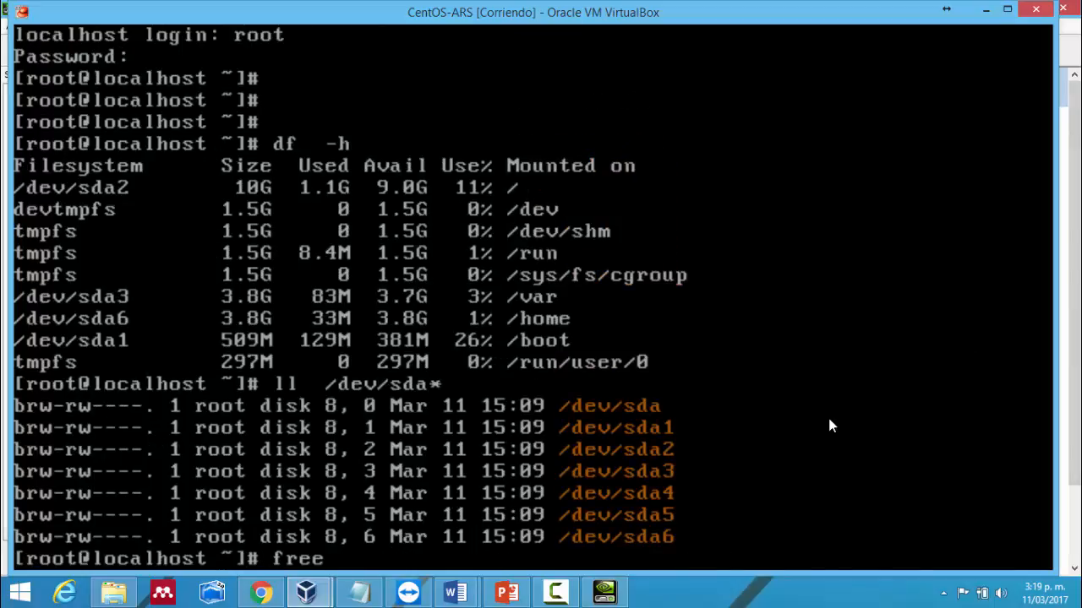
key(shift+Page_Down)
key(shift+Page_Down)
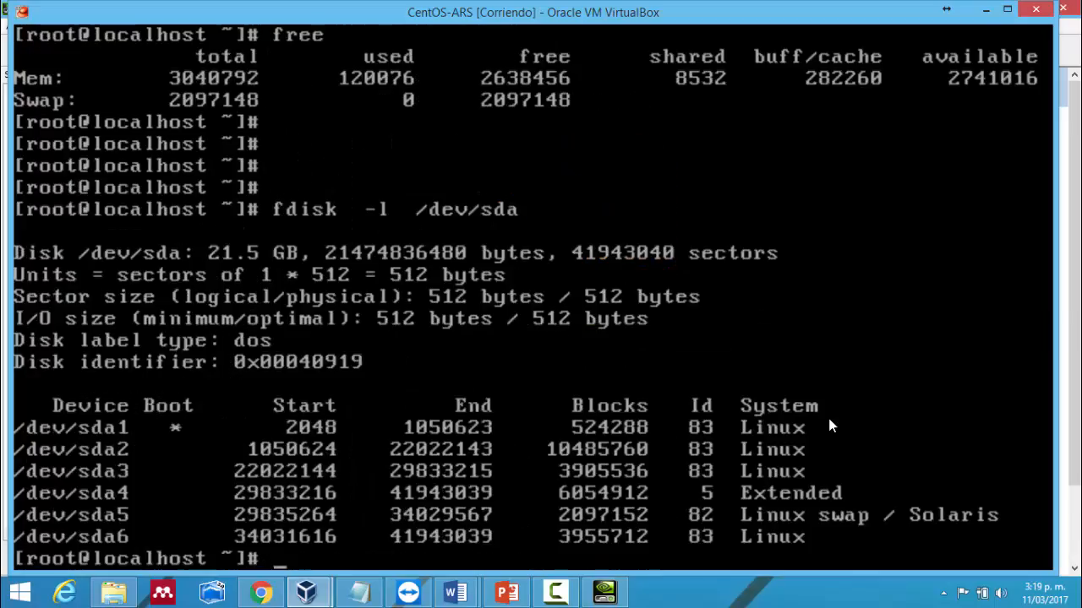
- Start a vi command on /etc/resolv.conf, completing the file name
key(Return)
key(Return)
key(Return)
key(Return)
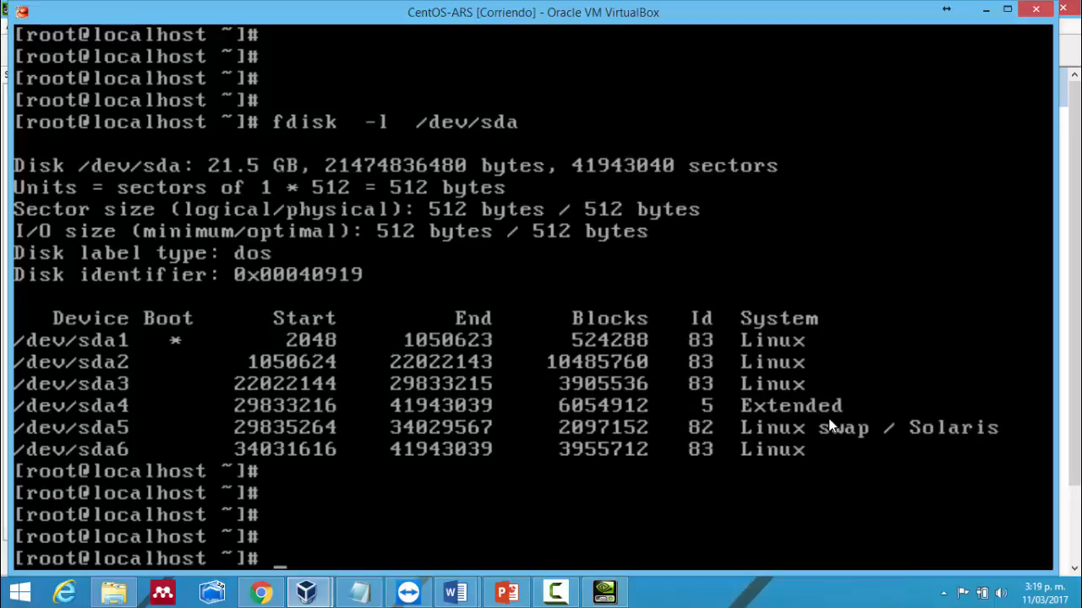
text(vi /etc/res)
key(Tab)
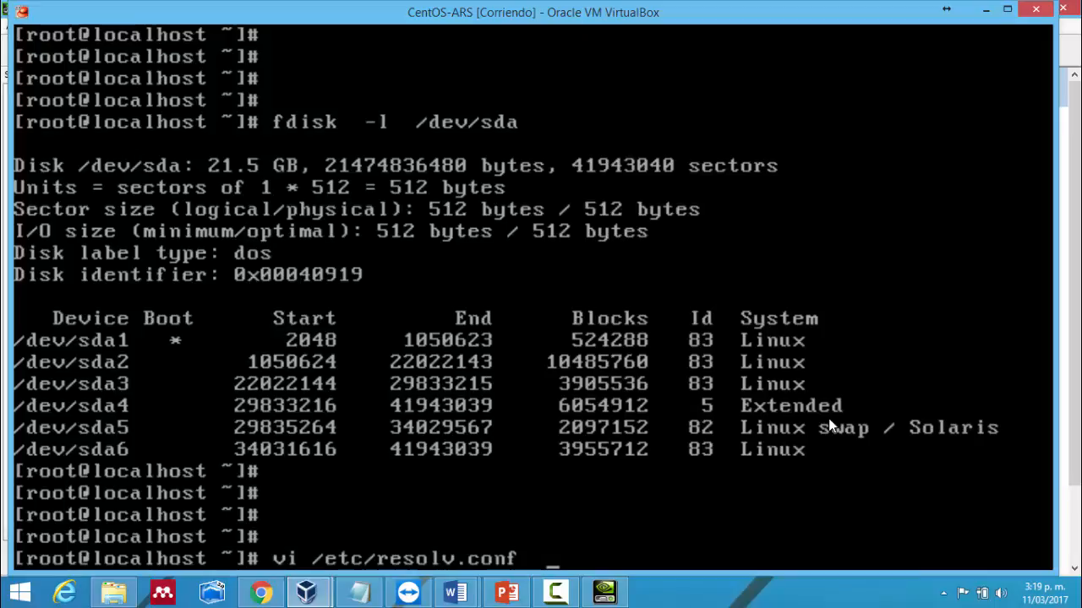
- Change the command to cat /etc/resolv.conf and run it, showing nameserver 192.168.248.43
key(Home)
key(Right)
key(Right)
key(BackSpace)
key(BackSpace)
text(cat)
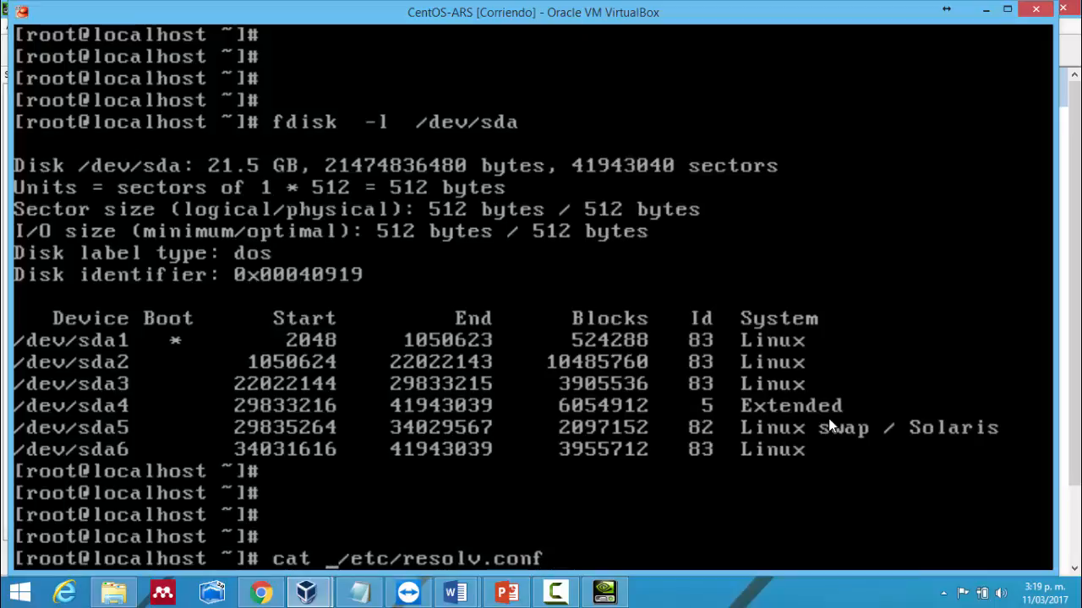
key(Return)
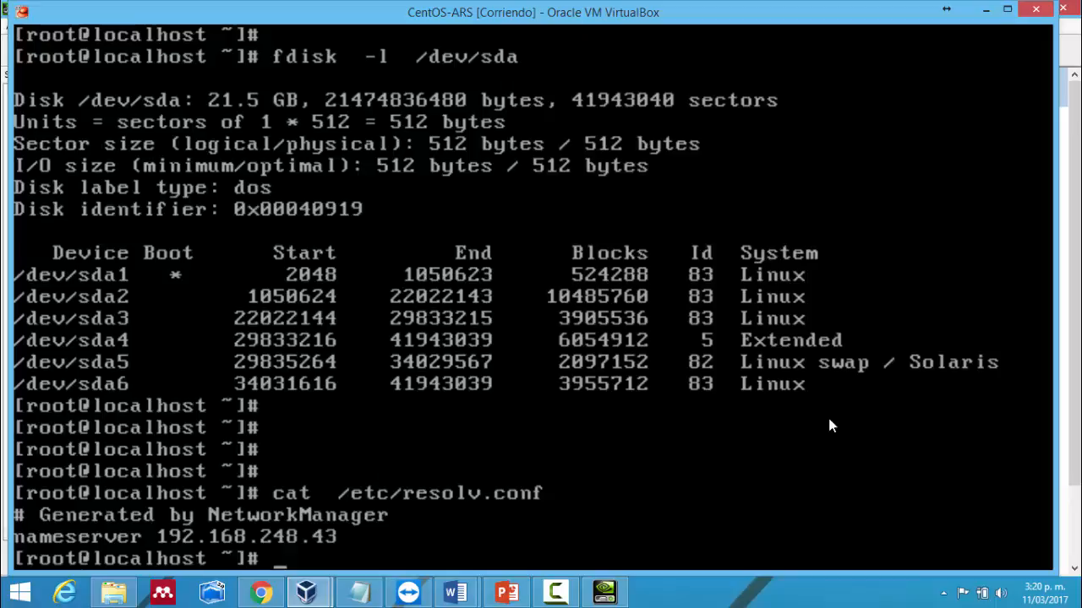
- Start and erase several console commands, including a cd into an /etc directory
text(ll)
key(BackSpace)
key(BackSpace)
key(Return)
key(Return)
key(Return)
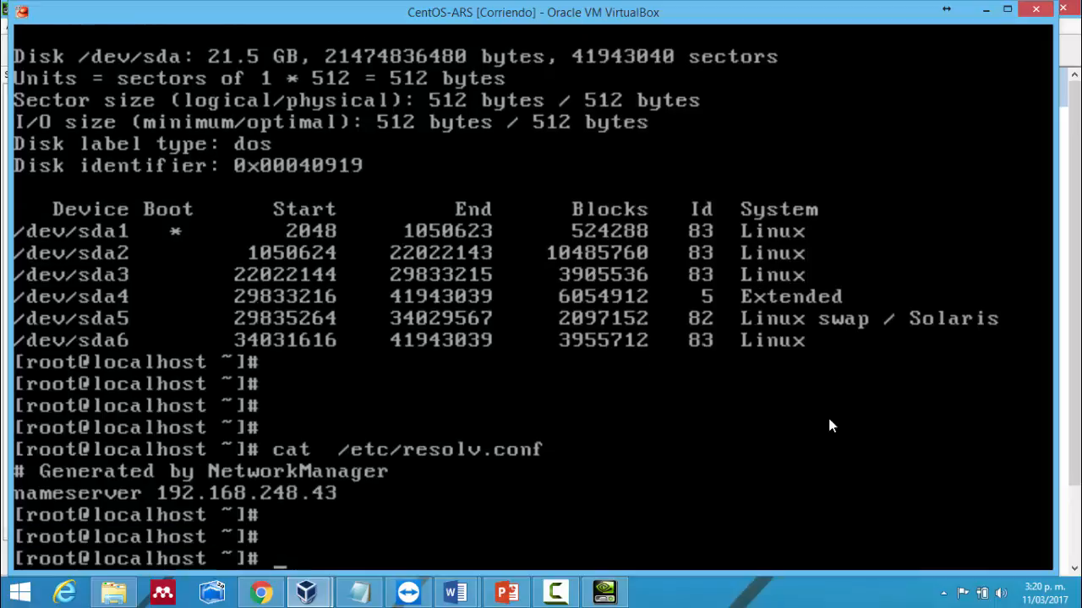
text(df)
key(BackSpace)
key(BackSpace)
key(BackSpace)
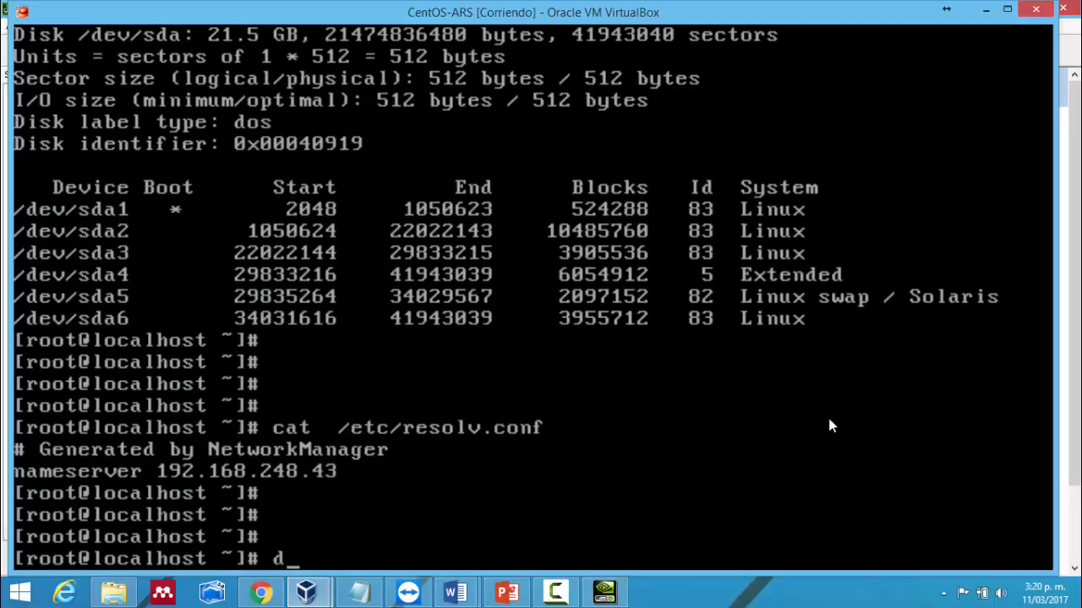
text(cd  /etc/na)
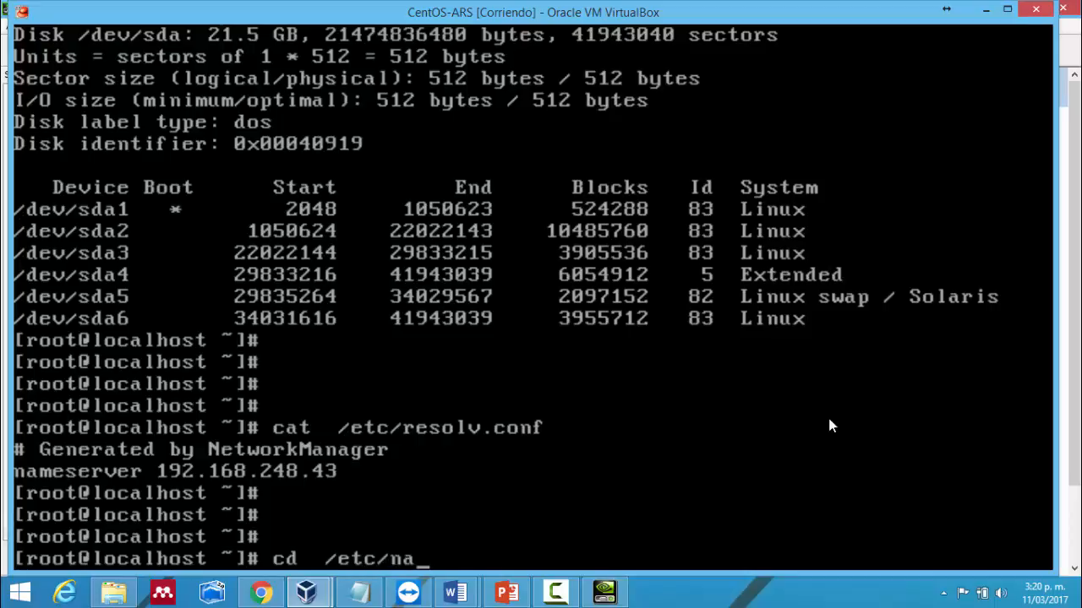
key(BackSpace)
text(tp/)
key(BackSpace)
key(BackSpace)
key(BackSpace)
key(BackSpace)
key(BackSpace)
key(BackSpace)
key(BackSpace)
key(BackSpace)
key(BackSpace)
key(BackSpace)
key(BackSpace)
key(BackSpace)
key(BackSpace)
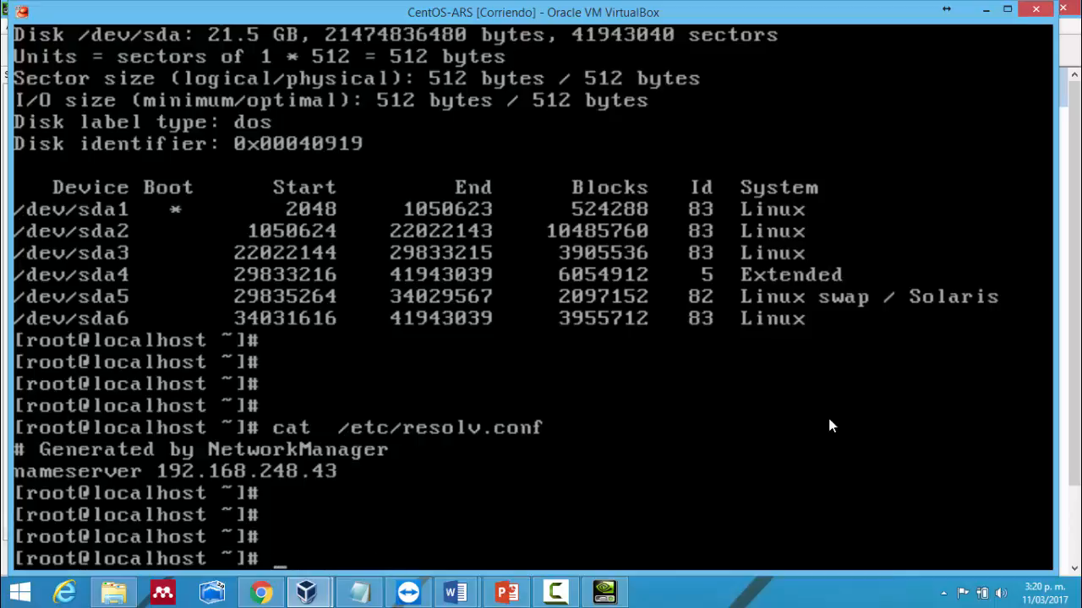
- Run yum -y bind bind-utils, which fails without the install subcommand
key(Return)
key(Return)
key(Return)
text(y)
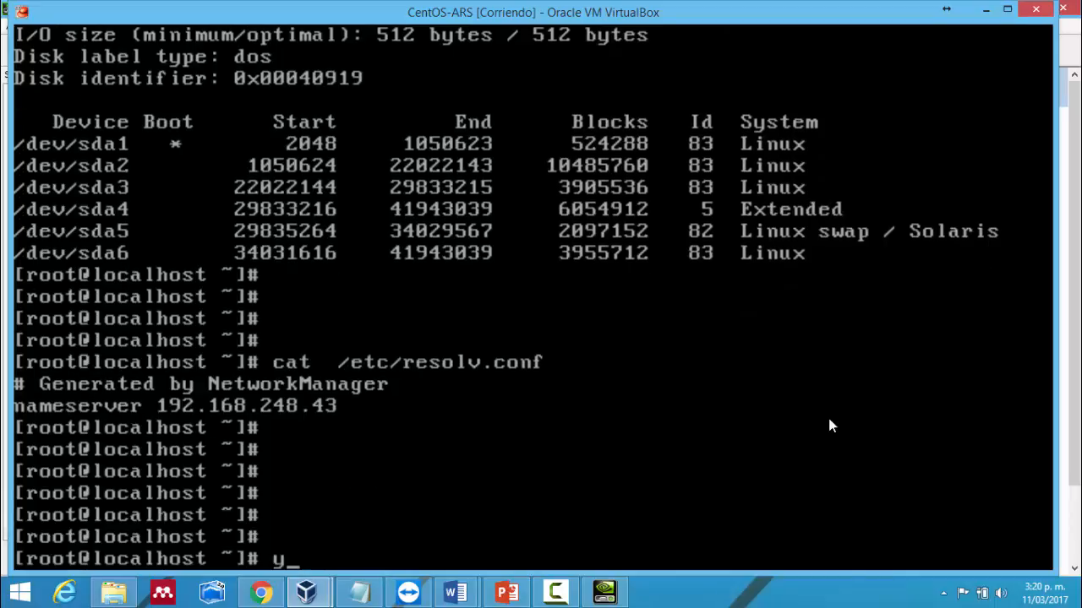
text(um  -y b)
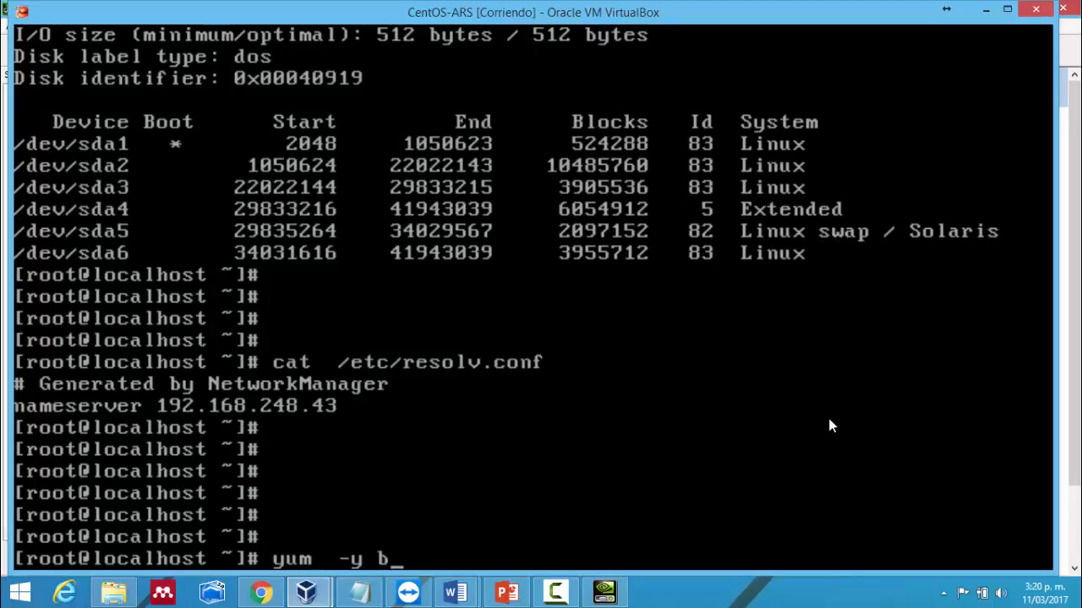
text(ind bind)
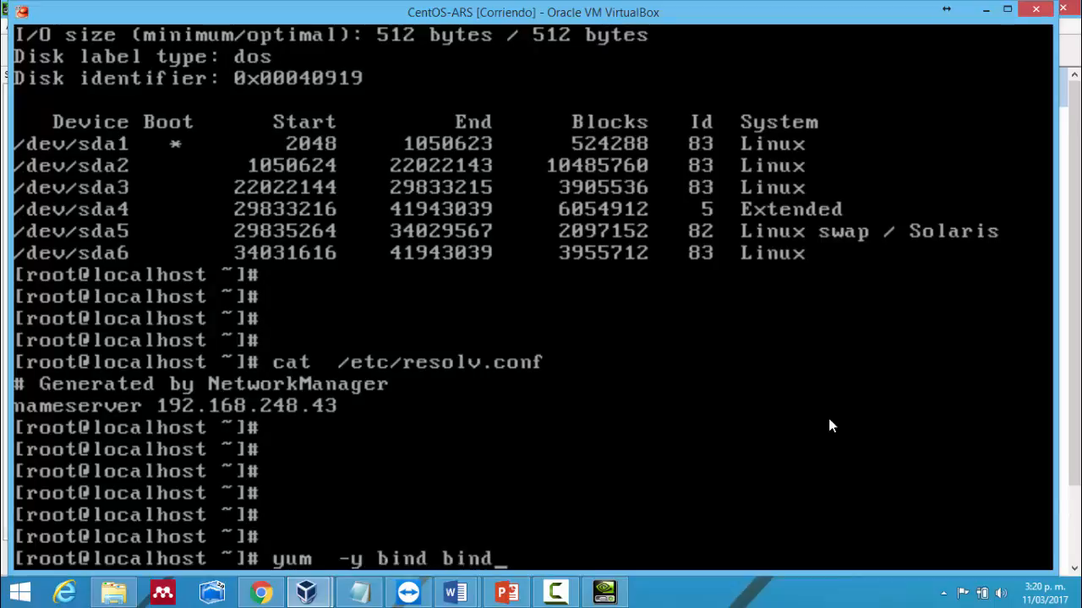
text(-utils)
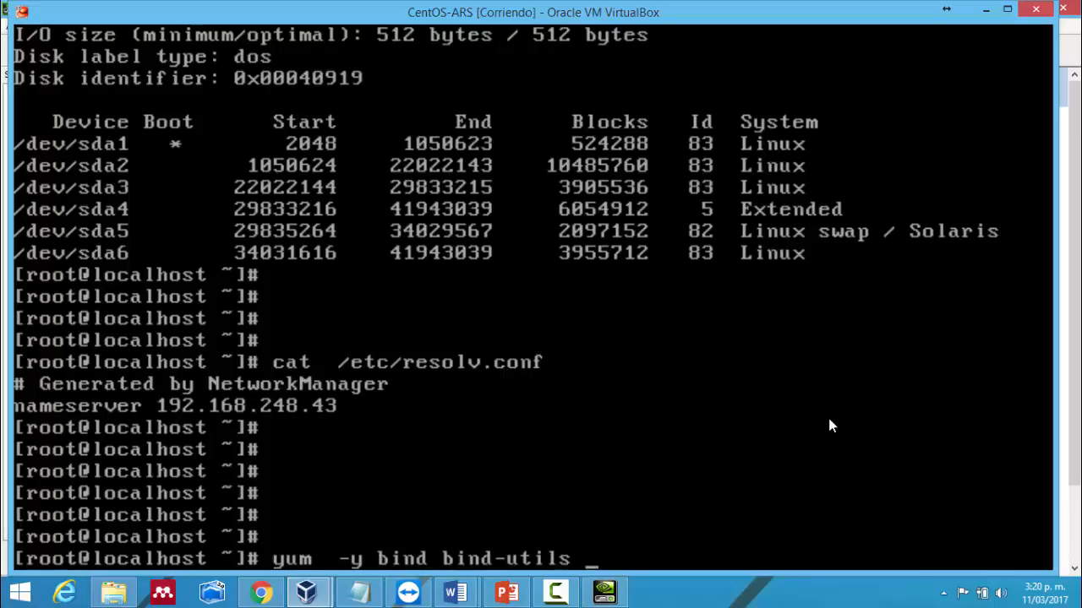
key(Return)
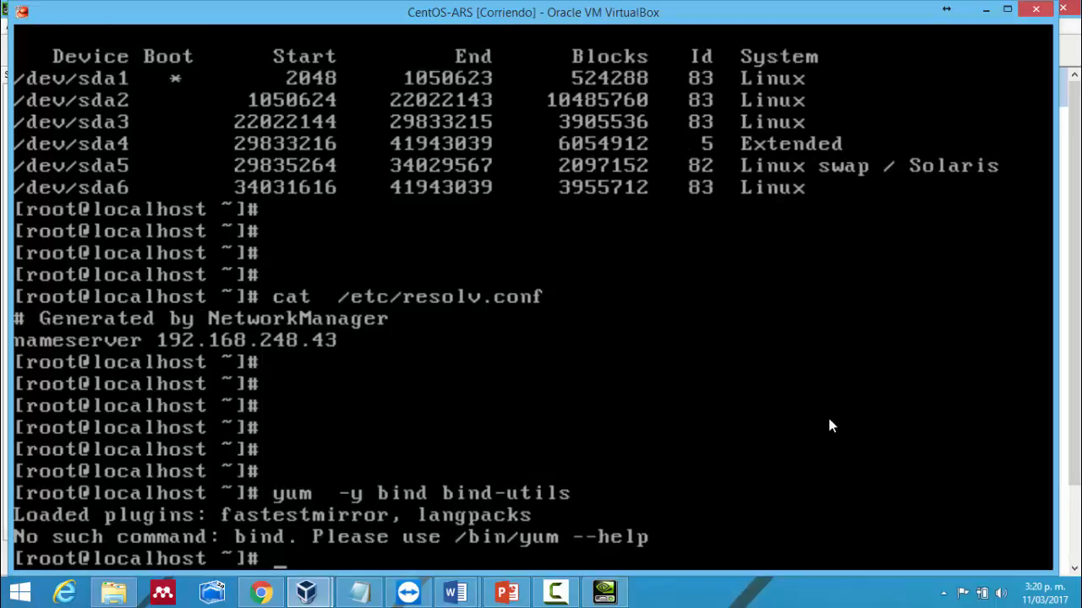
- Recall the command, insert 'install' after yum, and run yum install -y bind bind-utils
key(Up)
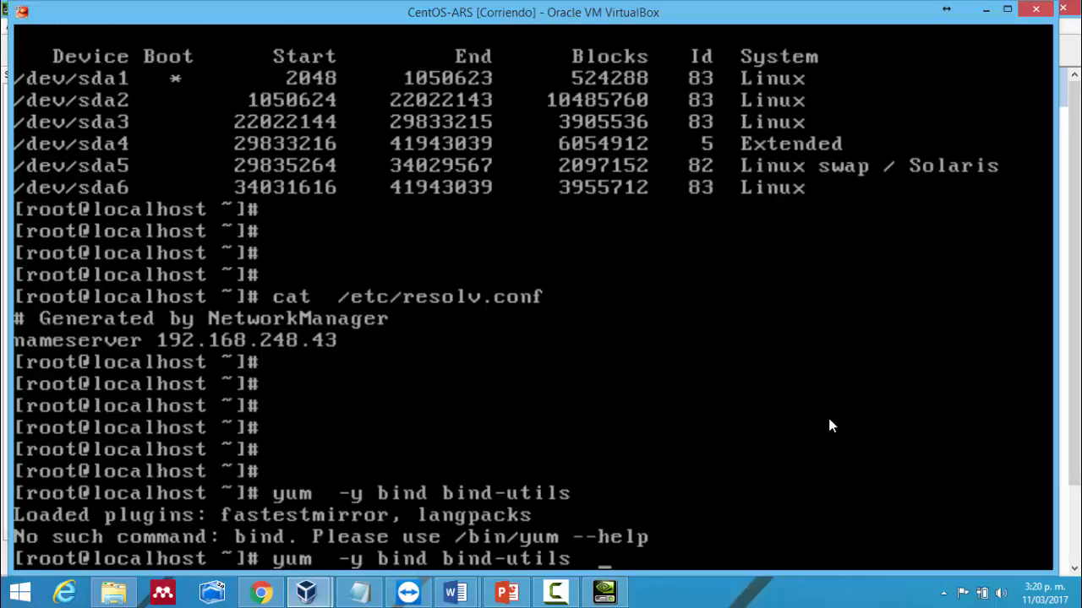
key(Left)
key(Left)
key(Left)
key(Left)
key(Left)
key(Left)
key(Left)
key(Left)
key(Left)
key(Left)
key(Left)
key(Left)
key(Left)
key(Left)
key(Left)
key(Left)
key(Left)
key(Left)
key(Left)
key(Left)
key(Right)
key(Right)
key(Right)
key(Right)
key(Right)
text(inst)
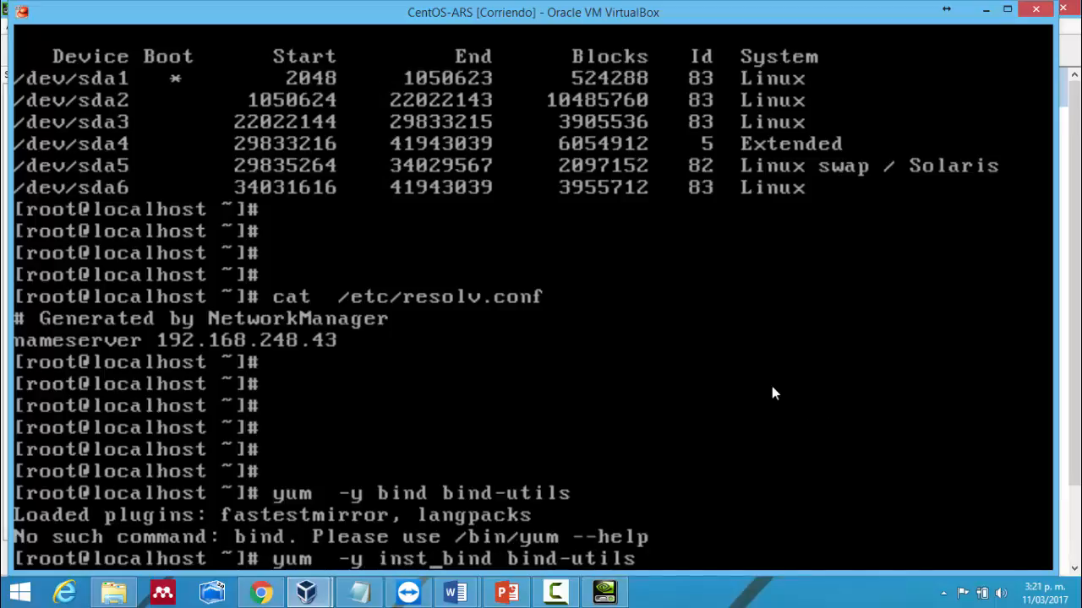
key(BackSpace)
key(BackSpace)
key(BackSpace)
key(BackSpace)
key(BackSpace)
key(Left)
key(Left)
key(Left)
key(Left)
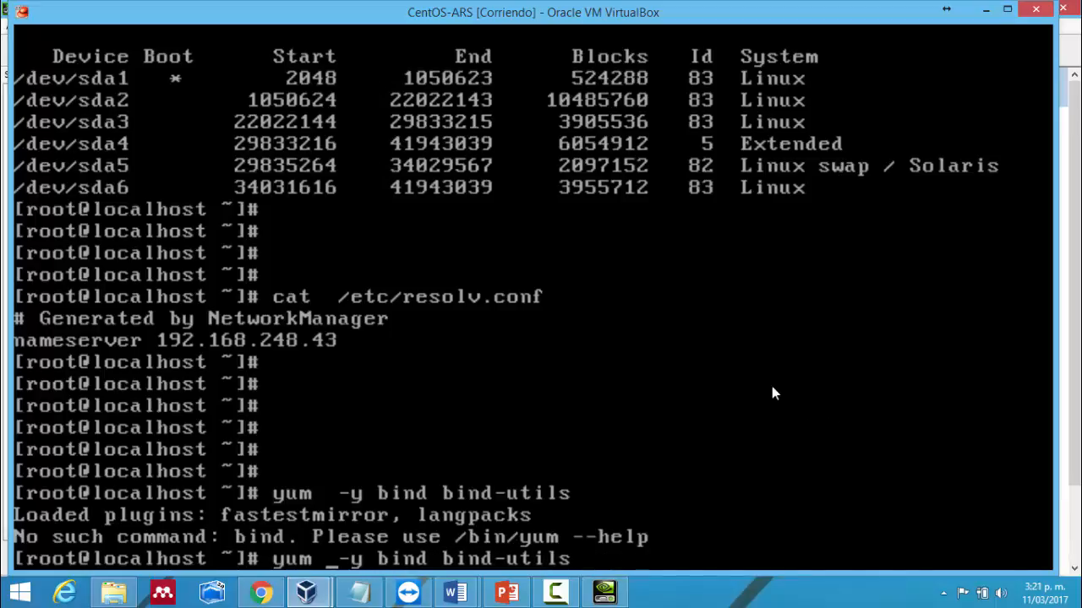
text(instal)
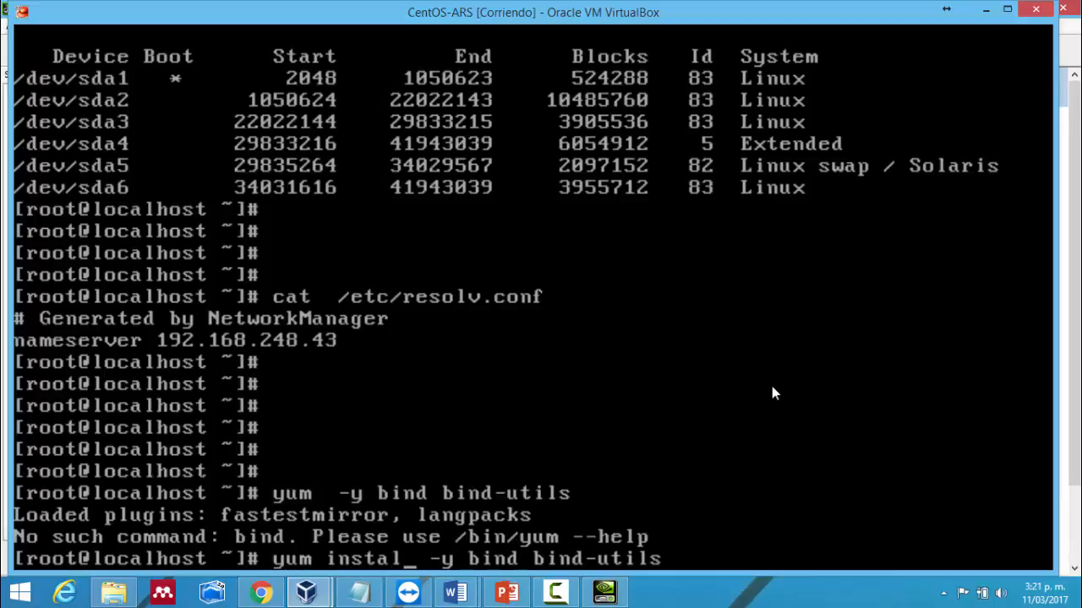
text(l)
key(Return)
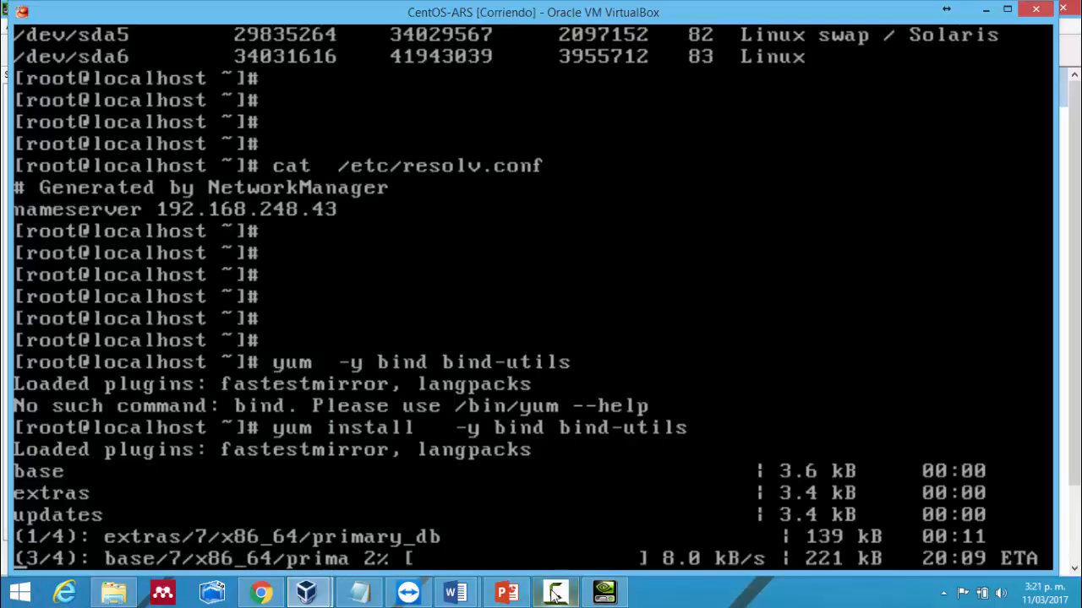
- Return to the VM console from its taskbar preview while yum downloads metadata
mouse_move(320, 597)
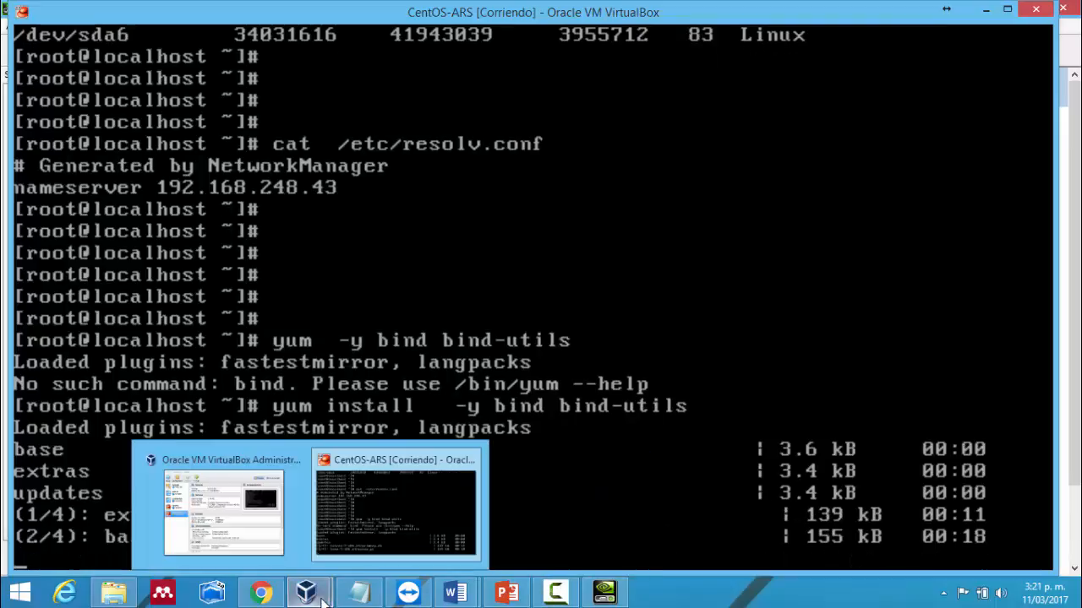
click(390, 516)
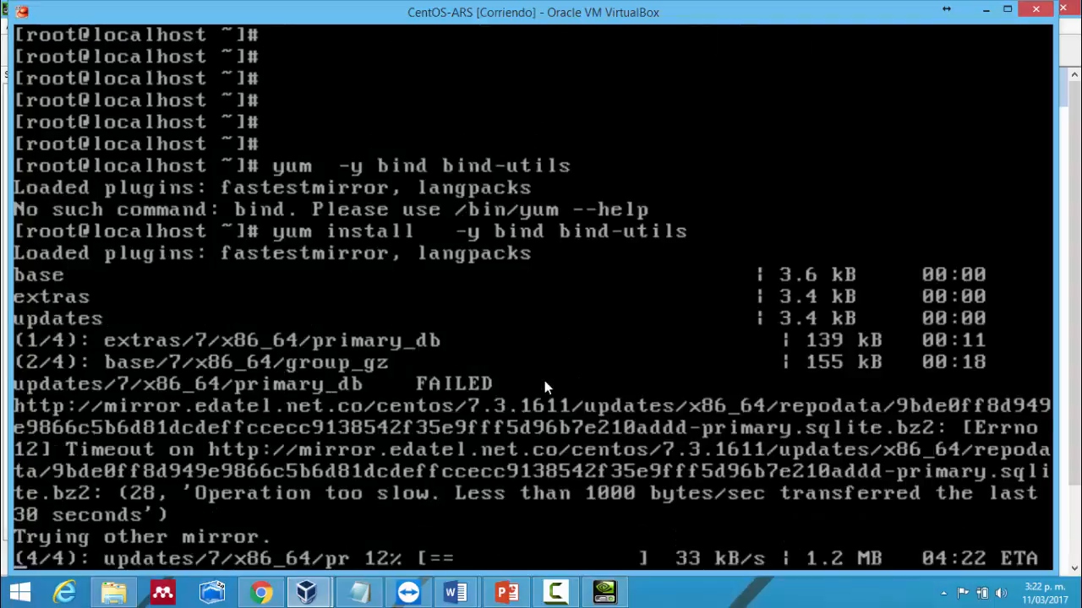
- Switch to a second virtual console with Alt+F2 and log in as root
key(alt+F2)
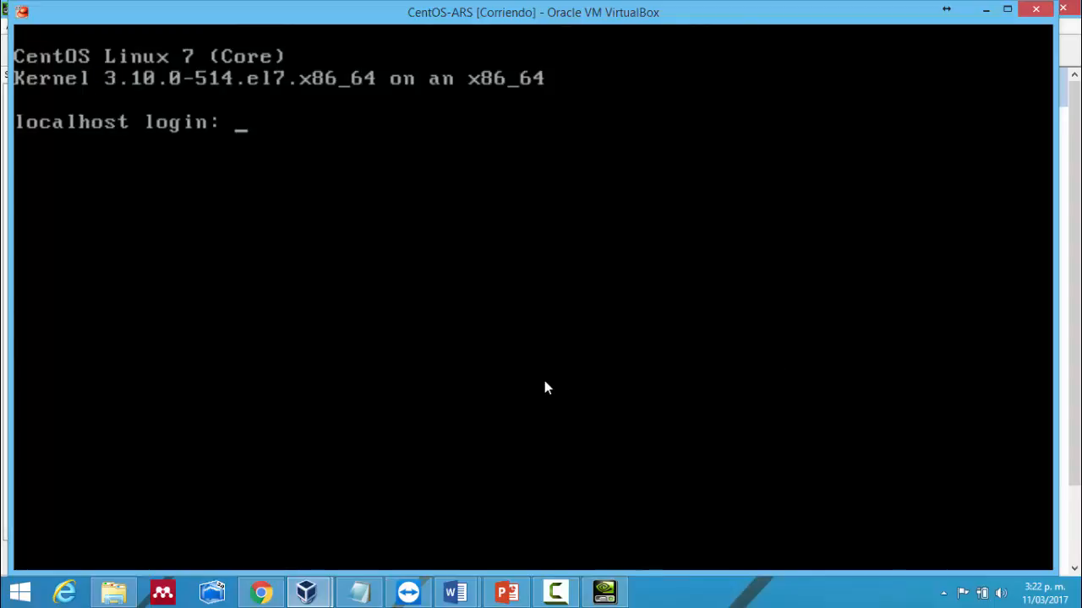
text(root)
key(Return)
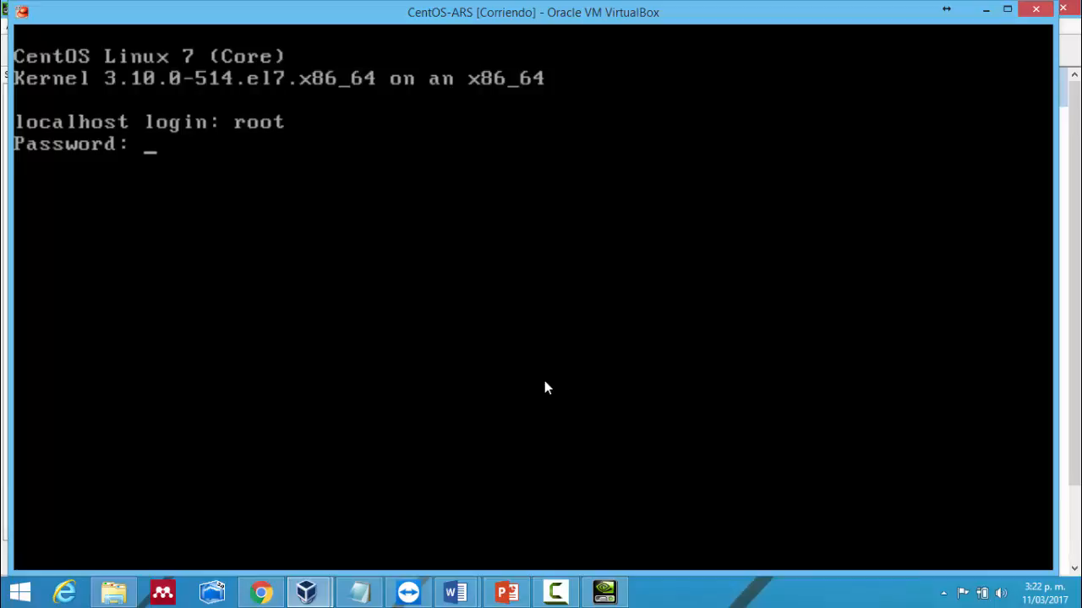
key(Return)
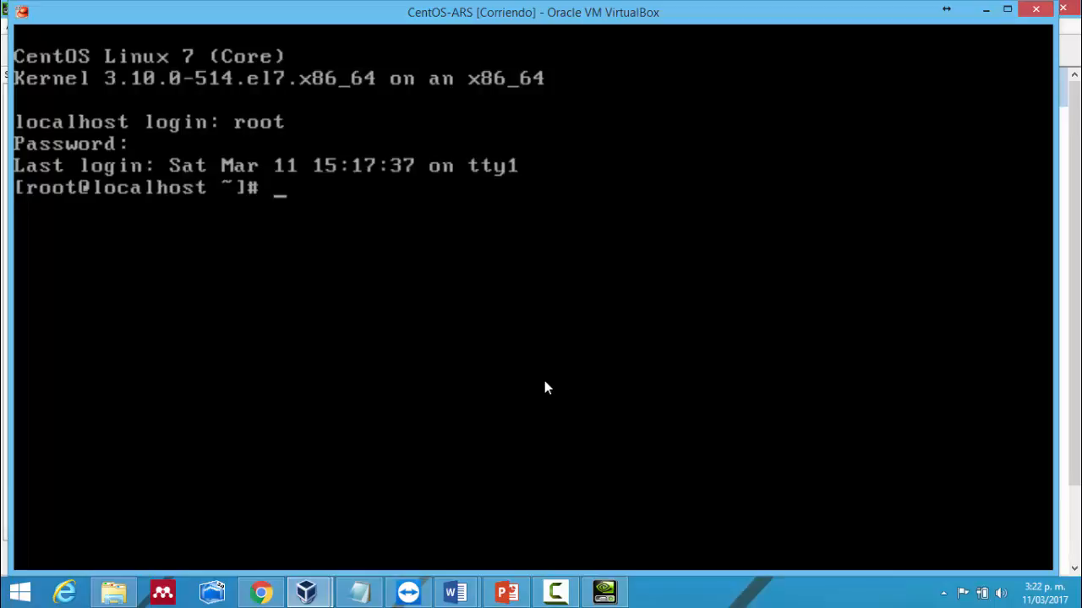
- Run ifconfig, showing enp0s3 at 10.0.2.15 and loopback 127.0.0.1
key(Return)
key(Return)
key(Return)
key(Return)
key(Return)
key(Return)
text(i)
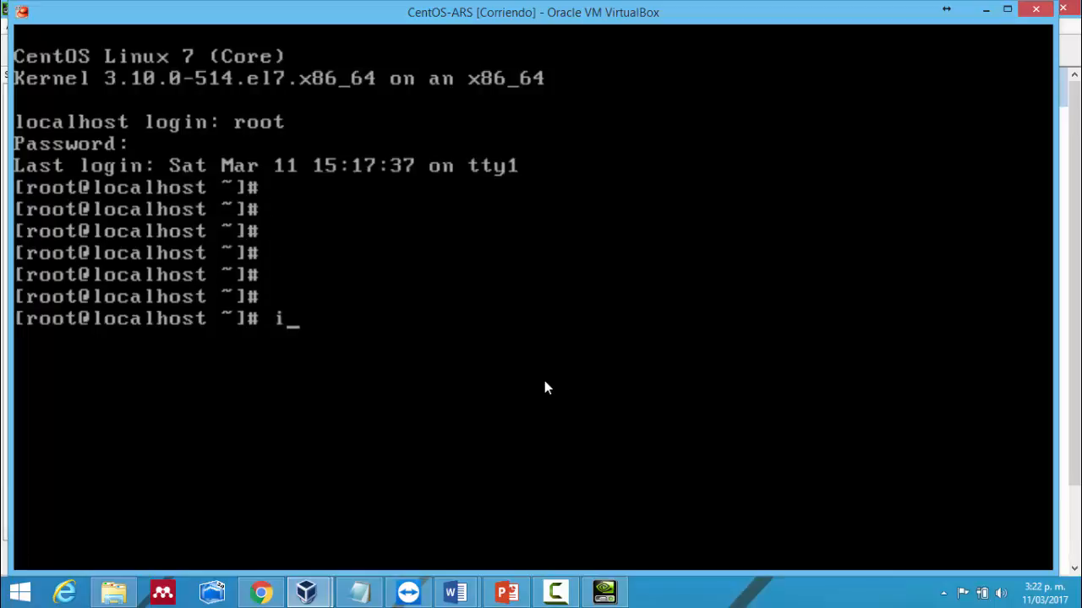
text(fconfig)
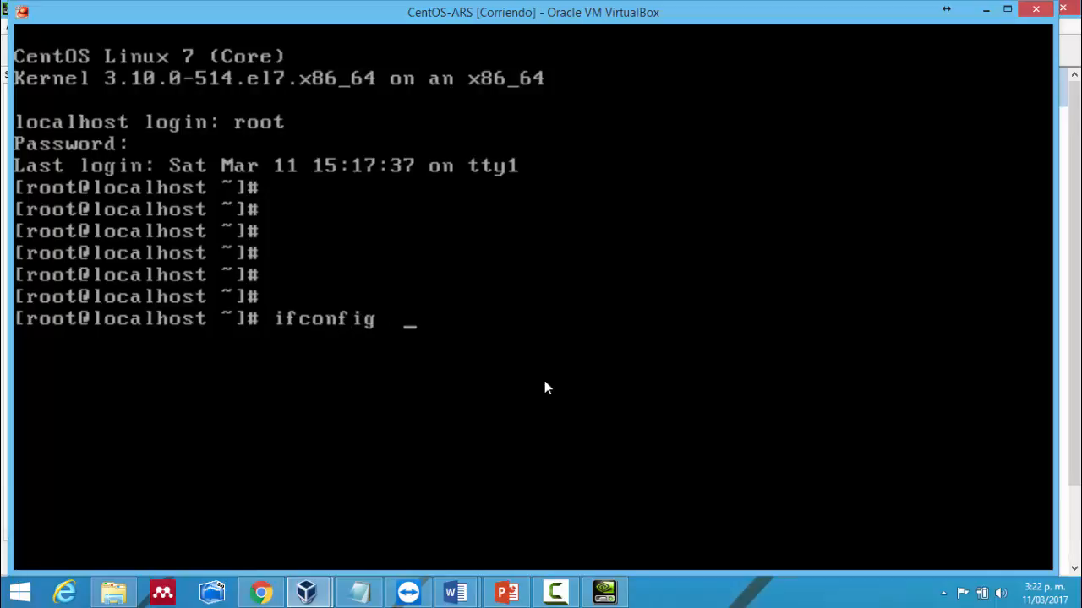
key(Return)
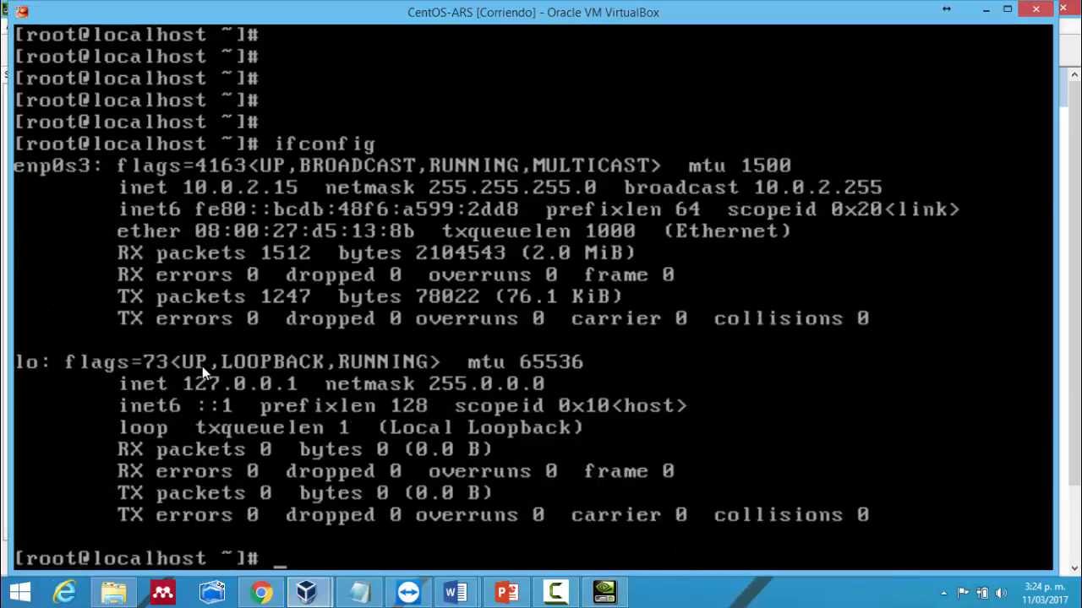
key(Return)
key(Return)
key(Return)
key(Return)
key(Return)
key(Return)
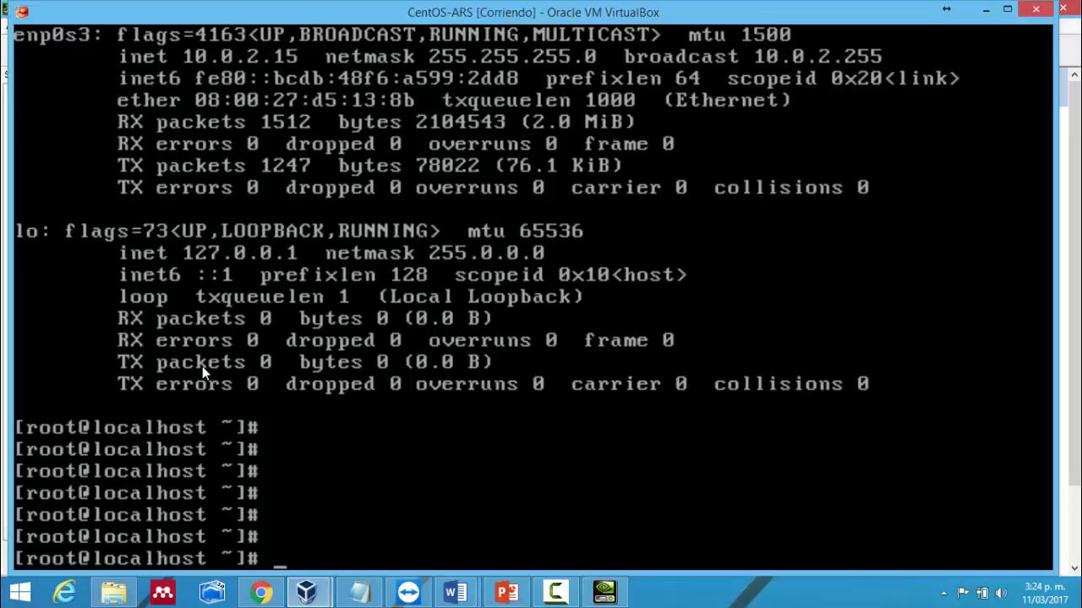
text(ps auwx)
- Run ps auwx to confirm yum's bind download processes are still active on tty1
key(Return)
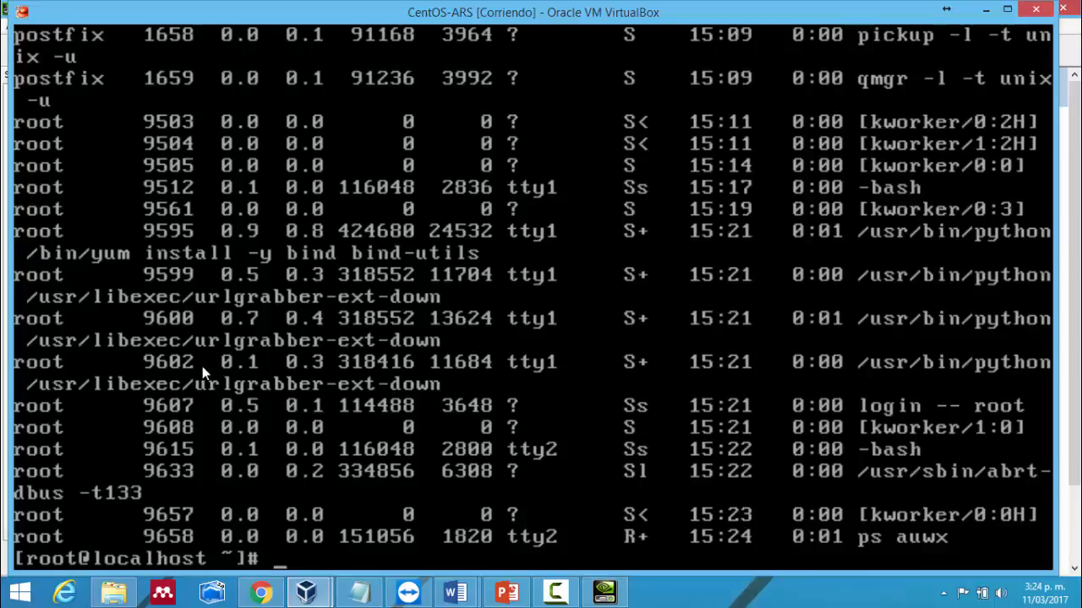
- Start a TeamViewer connection to devel4, then cancel the stalled yum download on the VM console
click(399, 593)
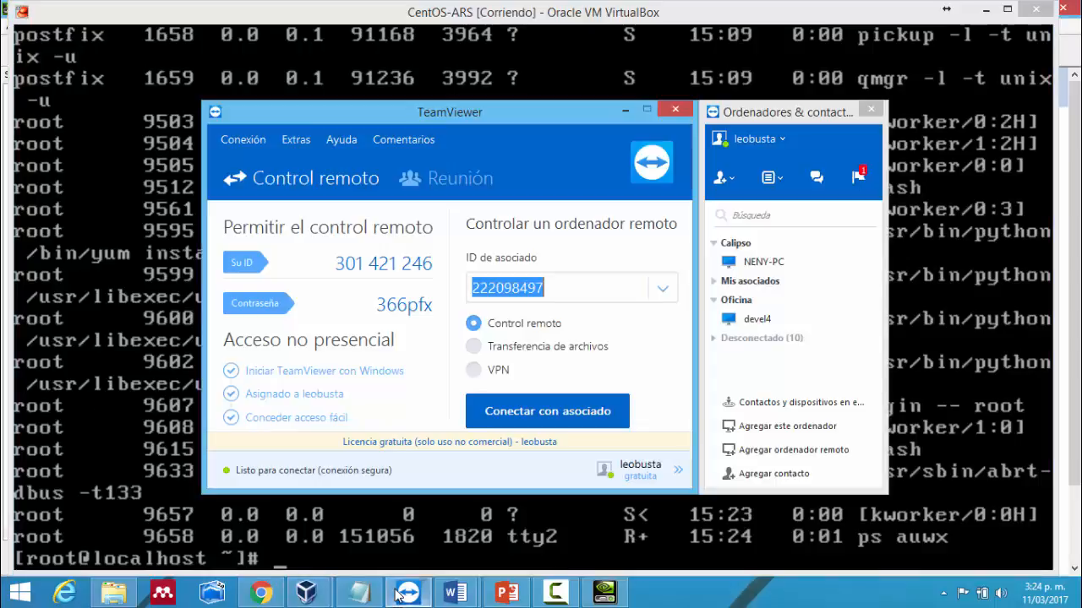
double_click(780, 320)
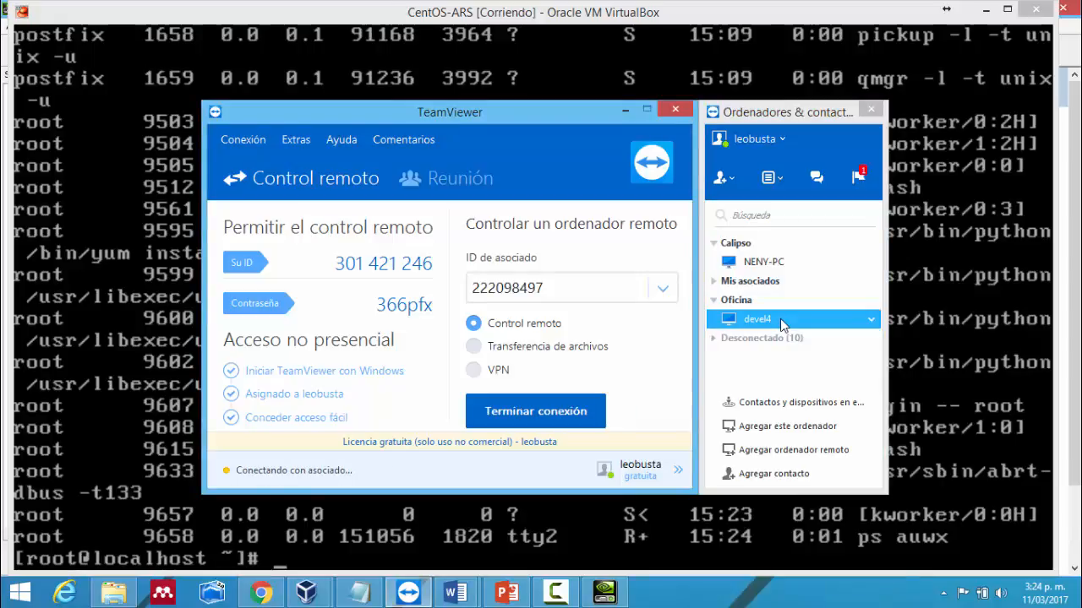
click(160, 493)
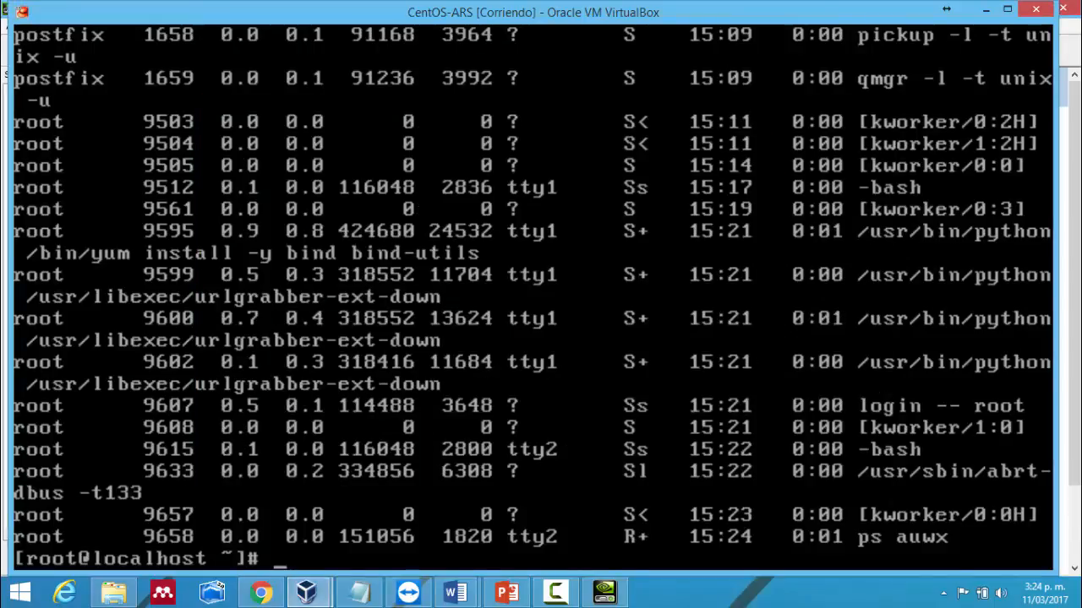
key(alt+F1)
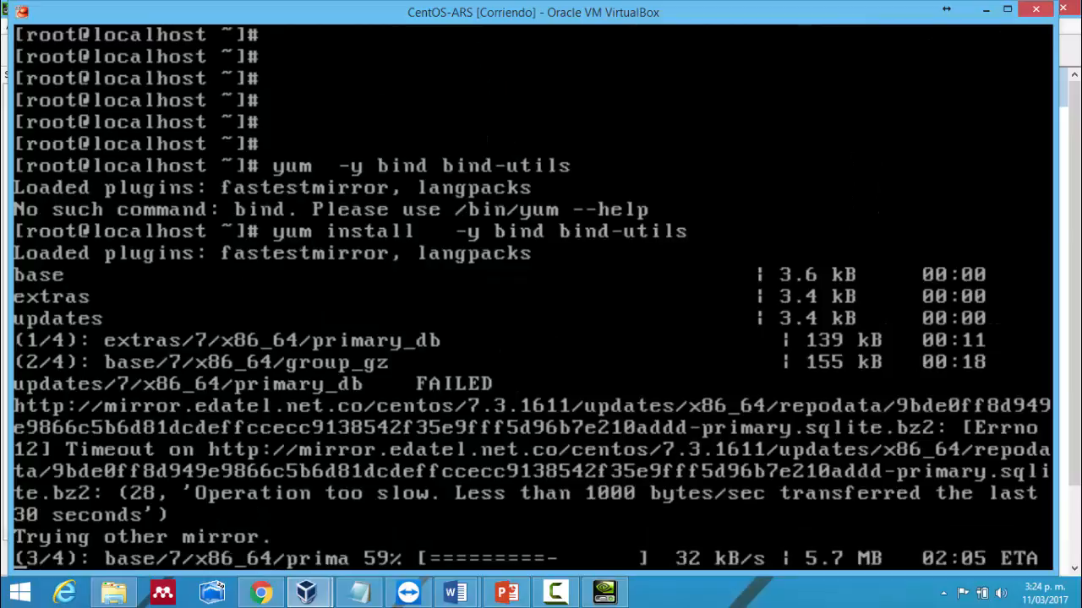
key(ctrl+c)
key(Return)
key(Return)
key(Return)
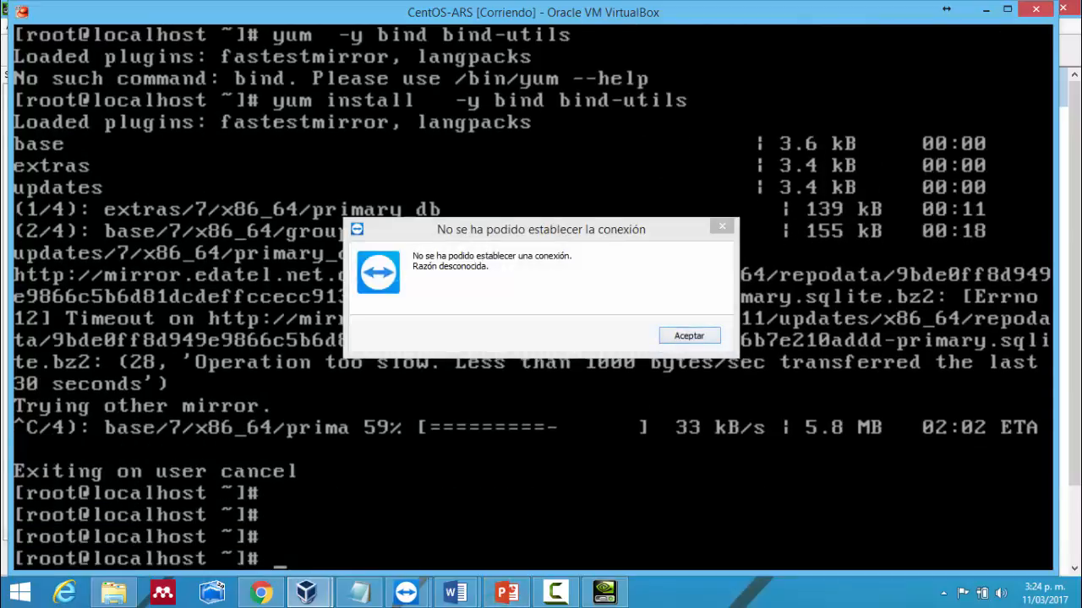
- Dismiss the connection error and retry connecting to devel4 in TeamViewer
click(679, 339)
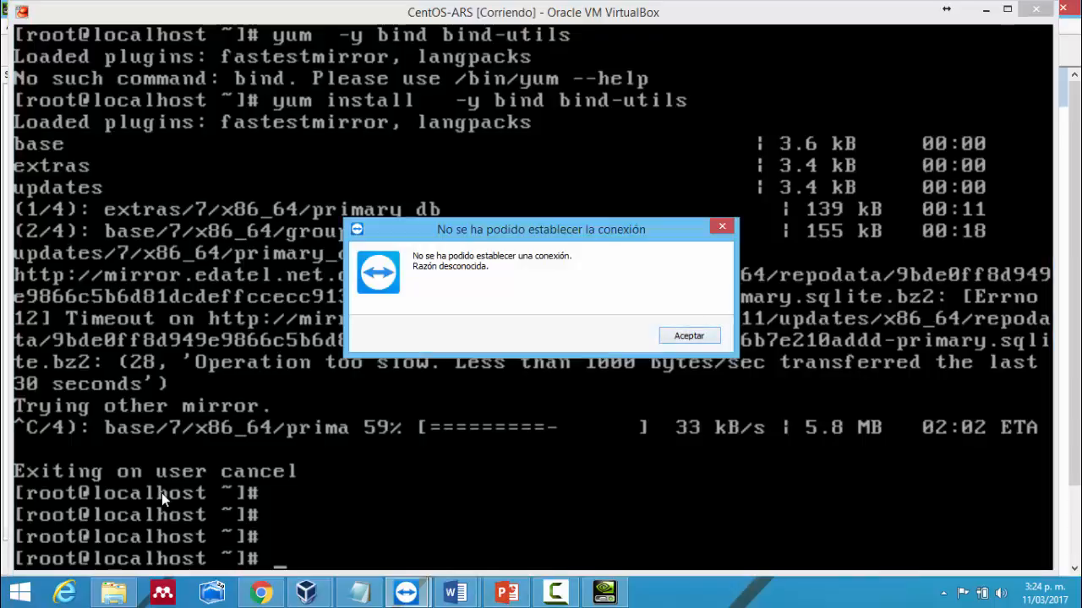
click(699, 330)
click(409, 595)
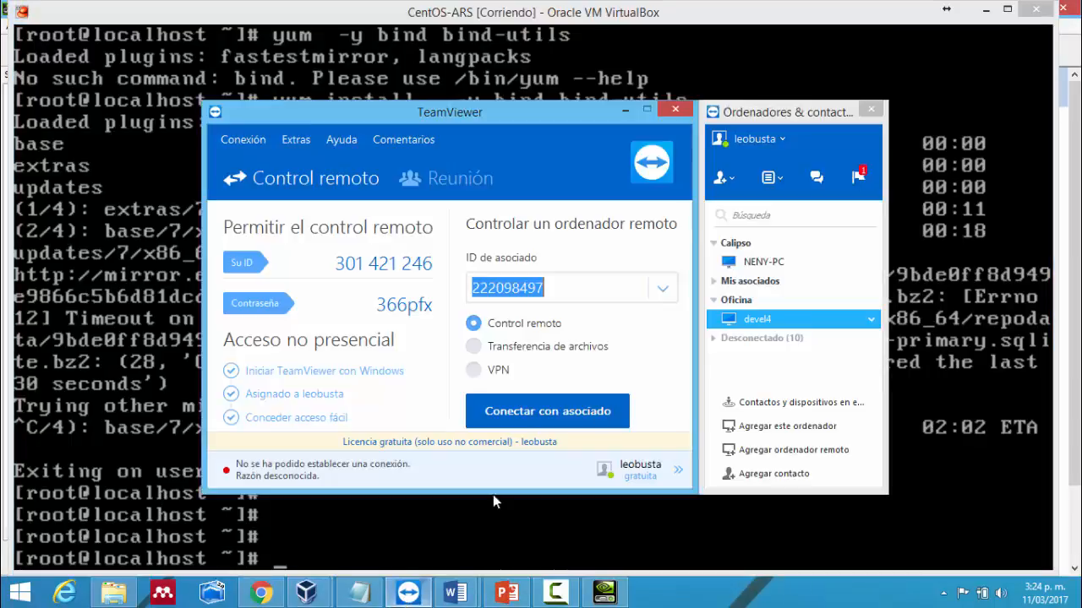
double_click(767, 327)
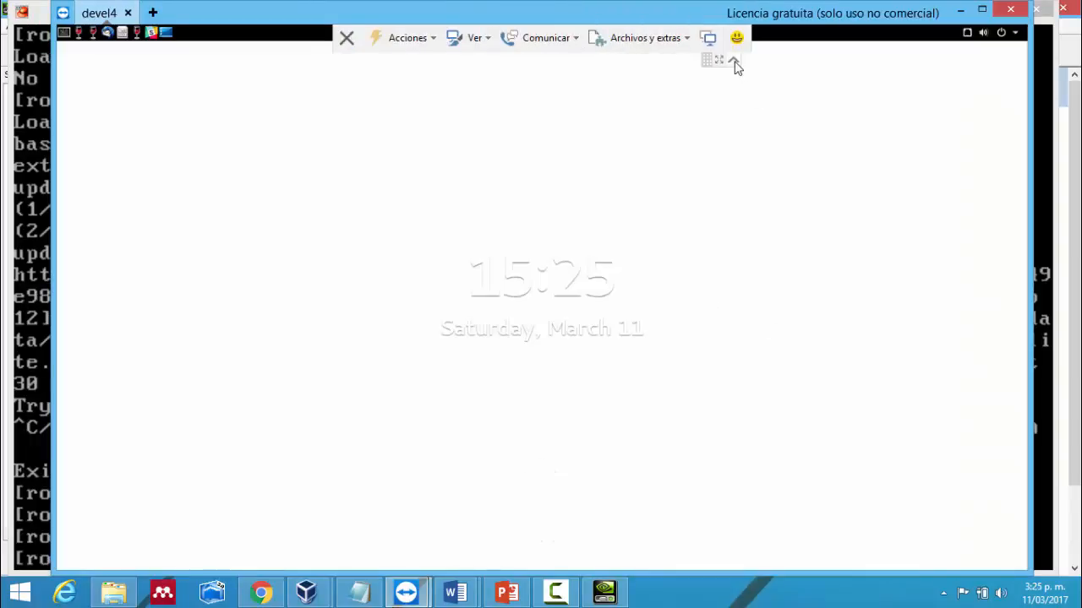
- Unlock the devel4 lock screen with the account password and dismiss the Sponsored session notice
click(733, 61)
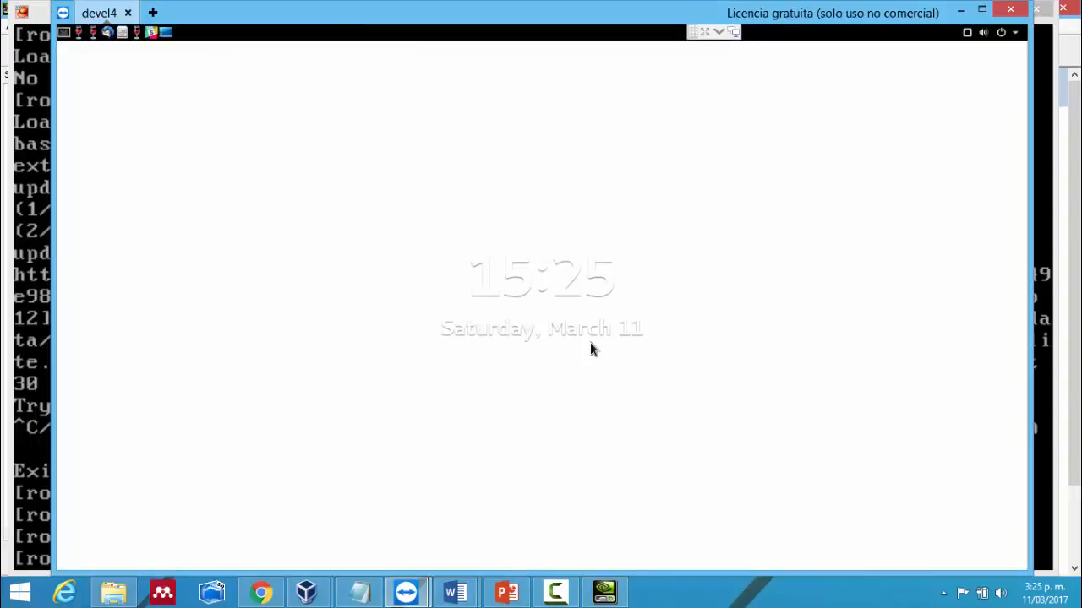
click(591, 348)
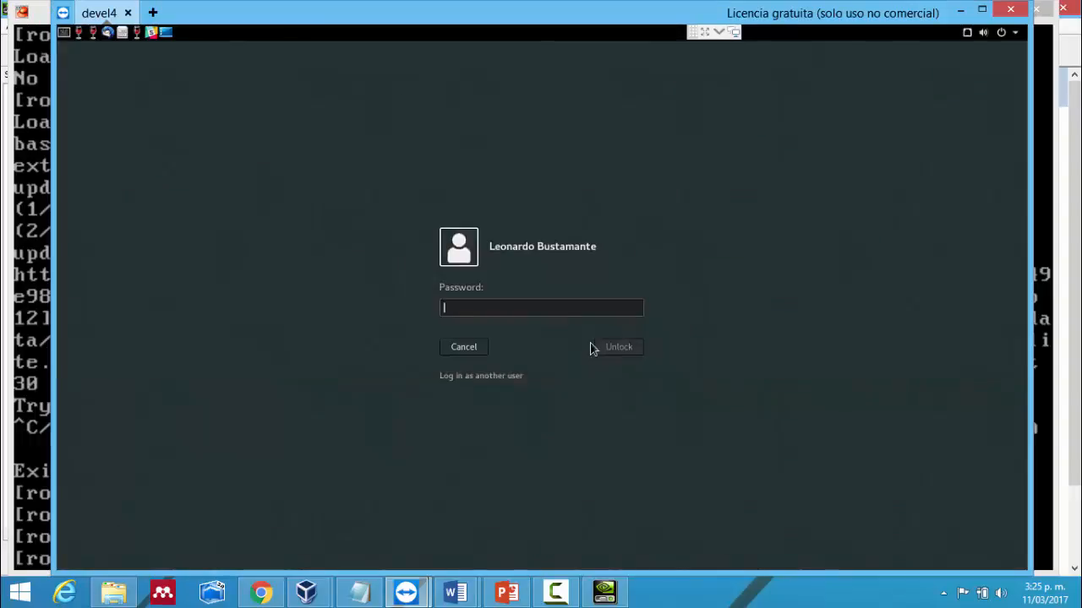
text(********)
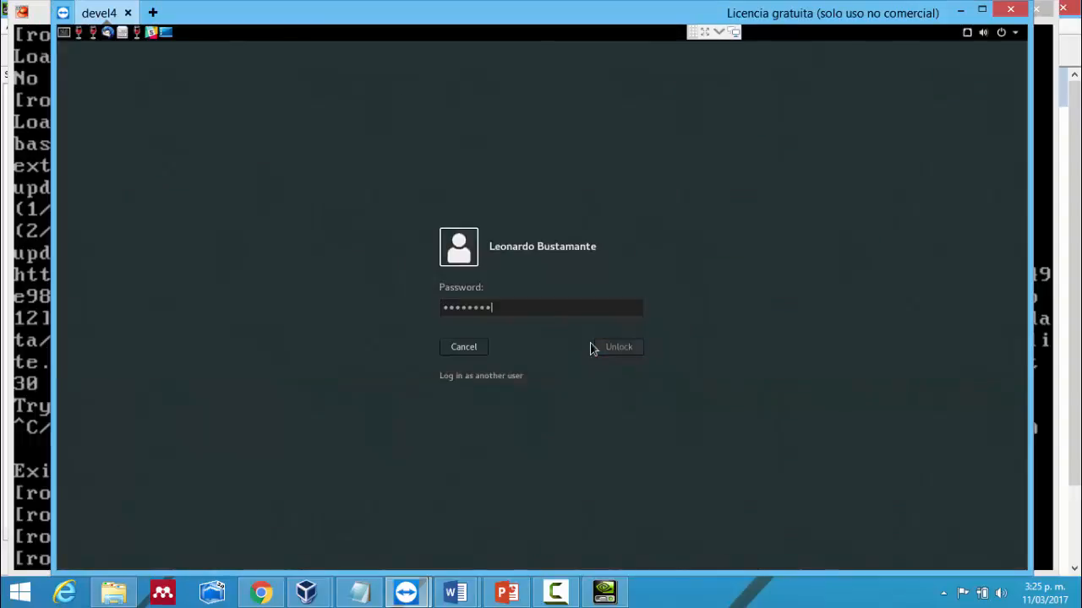
key(Return)
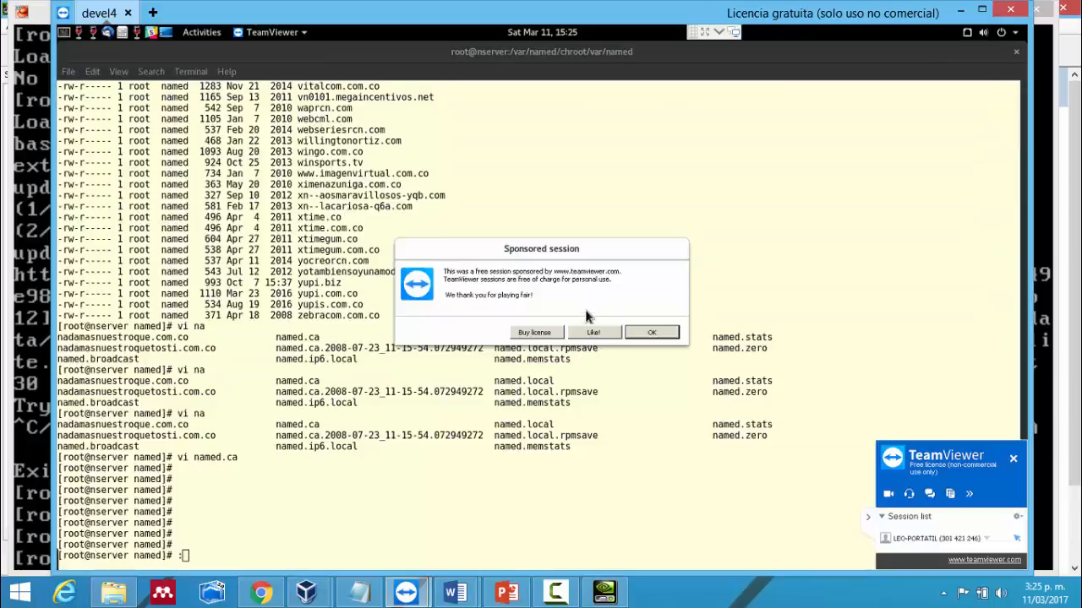
click(658, 337)
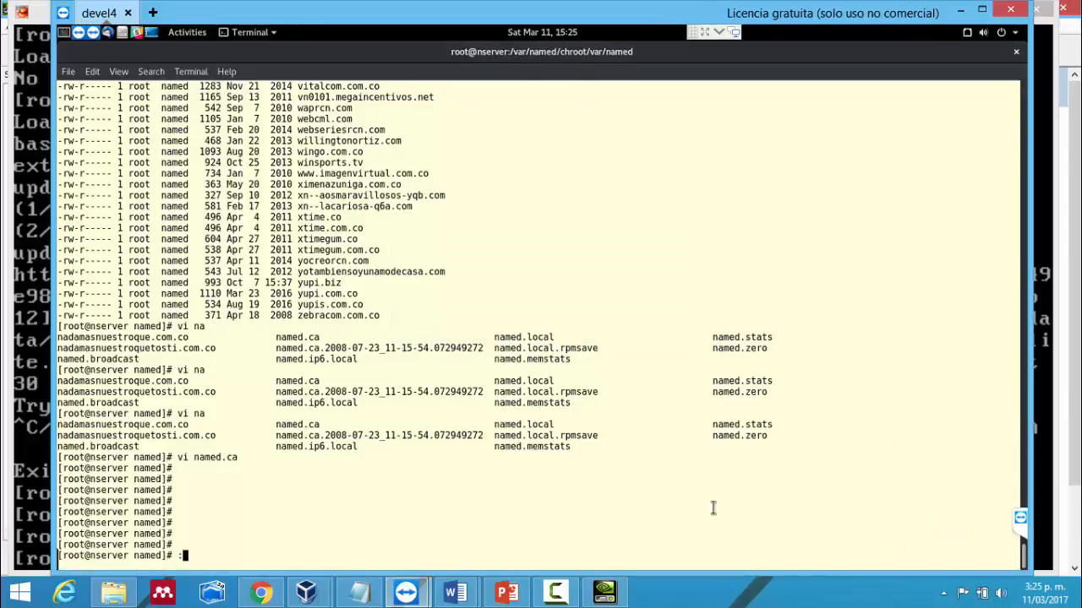
- Add blank lines in the remote root terminal, starting and then erasing a vi command
key(Return)
key(Return)
key(Return)
key(Return)
key(Return)
key(Return)
key(Return)
key(Return)
key(Return)
key(Return)
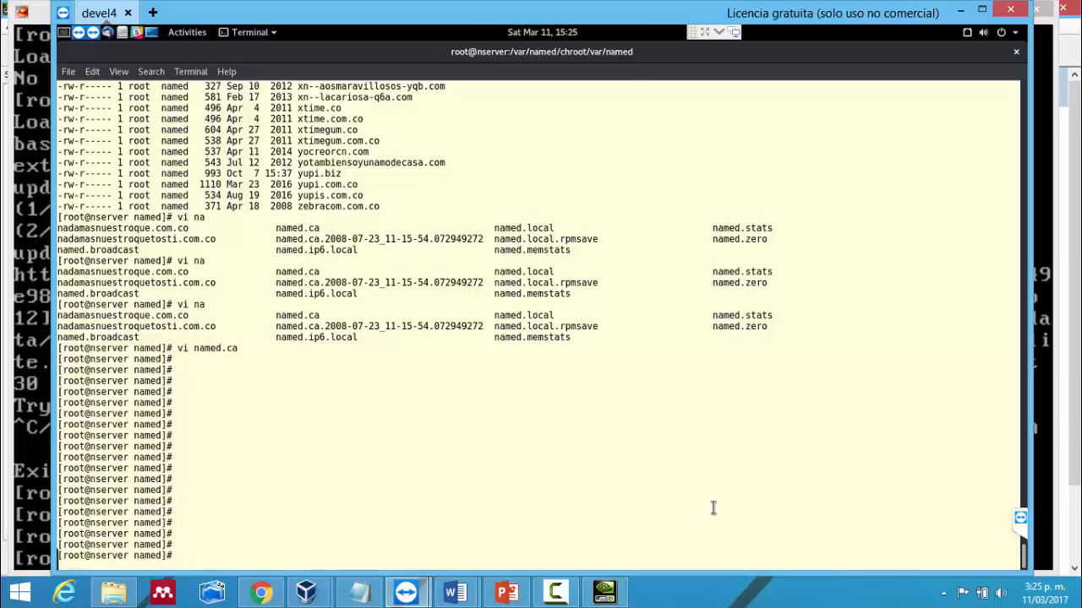
text(vi)
key(BackSpace)
key(BackSpace)
key(BackSpace)
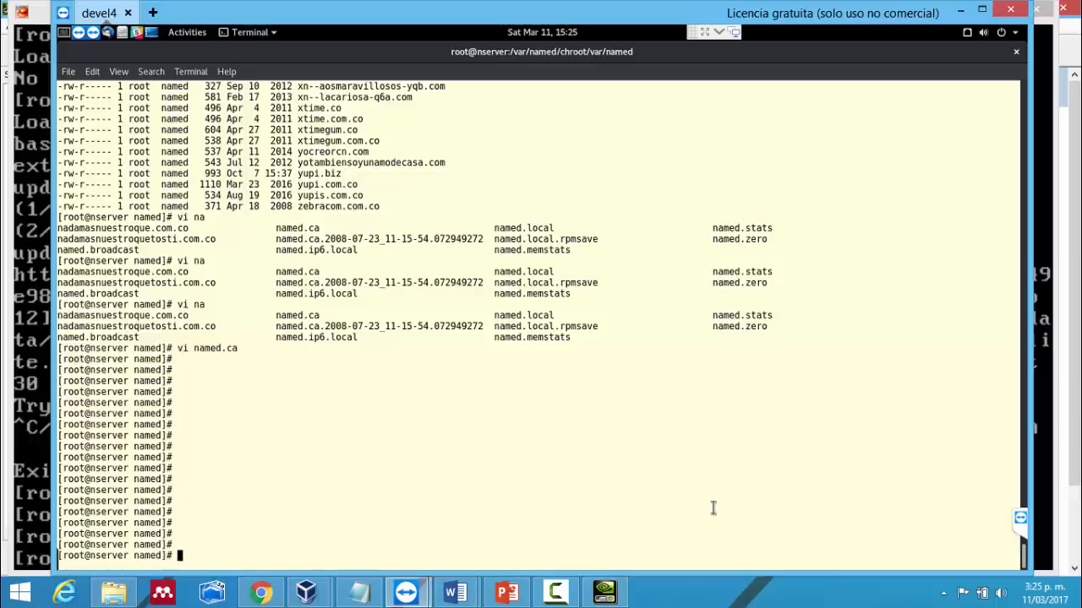